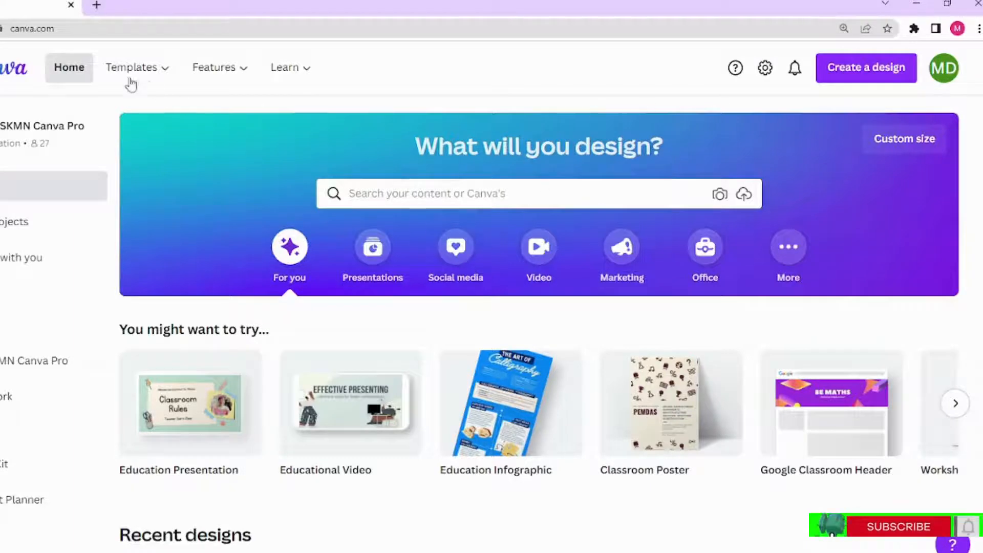
Open the Facebook Posts template collection and browse through its designs
mouse_move(158, 72)
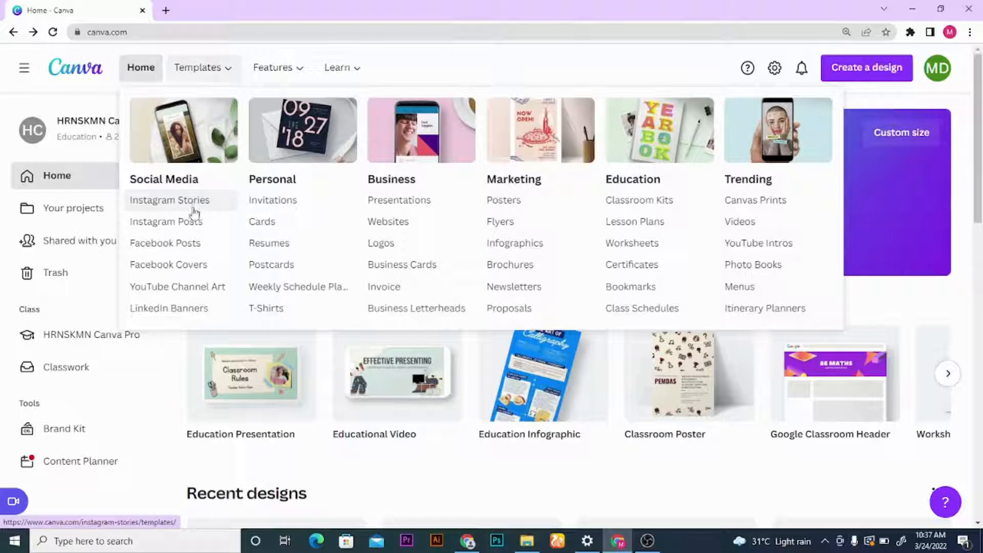
left_click(178, 249)
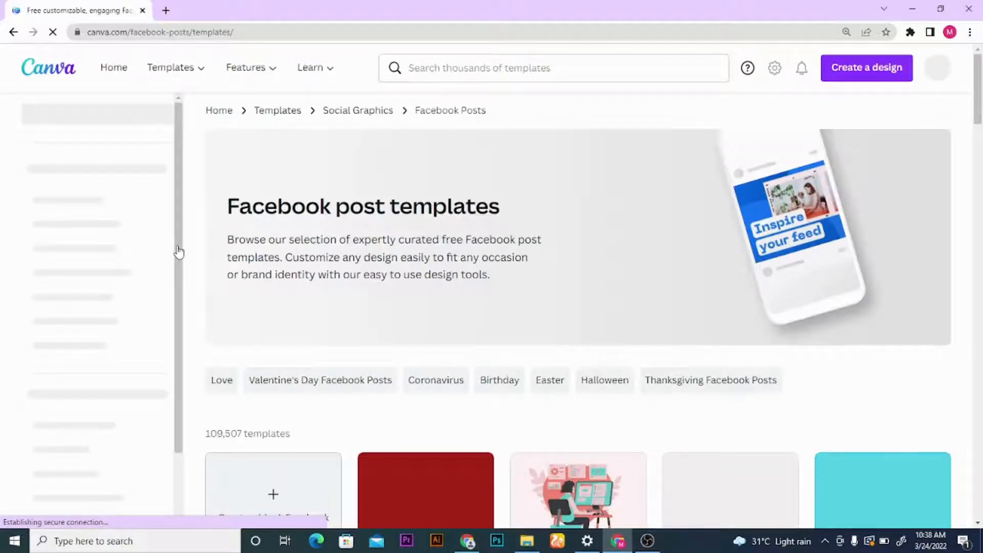
scroll(346, 292, "down", 10)
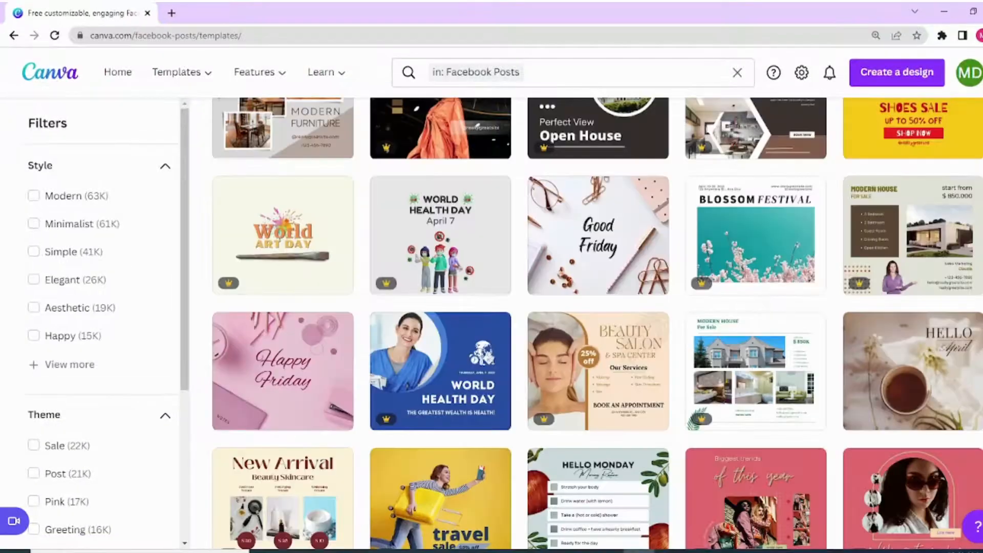
scroll(597, 322, "up", 15)
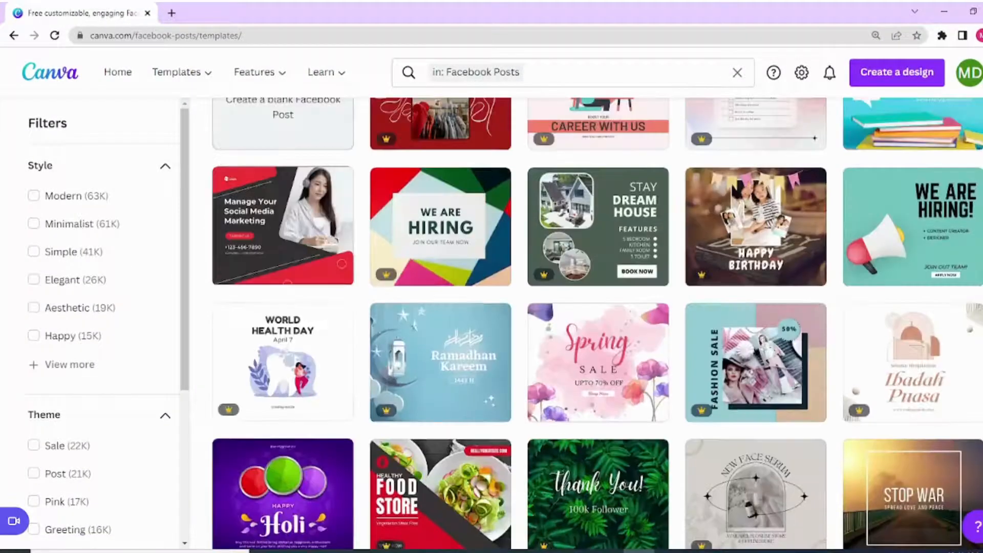
scroll(597, 322, "down", 7)
scroll(598, 323, "up", 2)
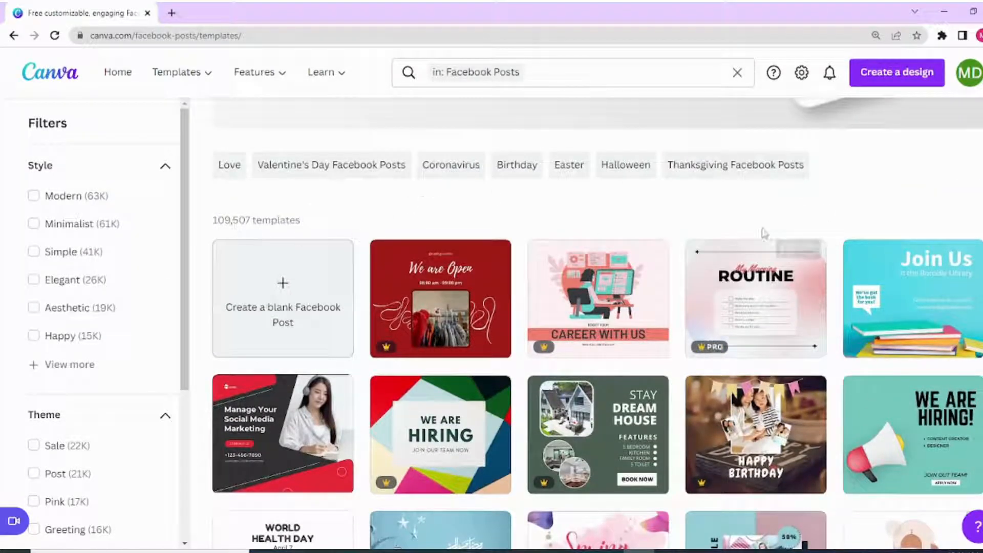
scroll(597, 322, "down", 15)
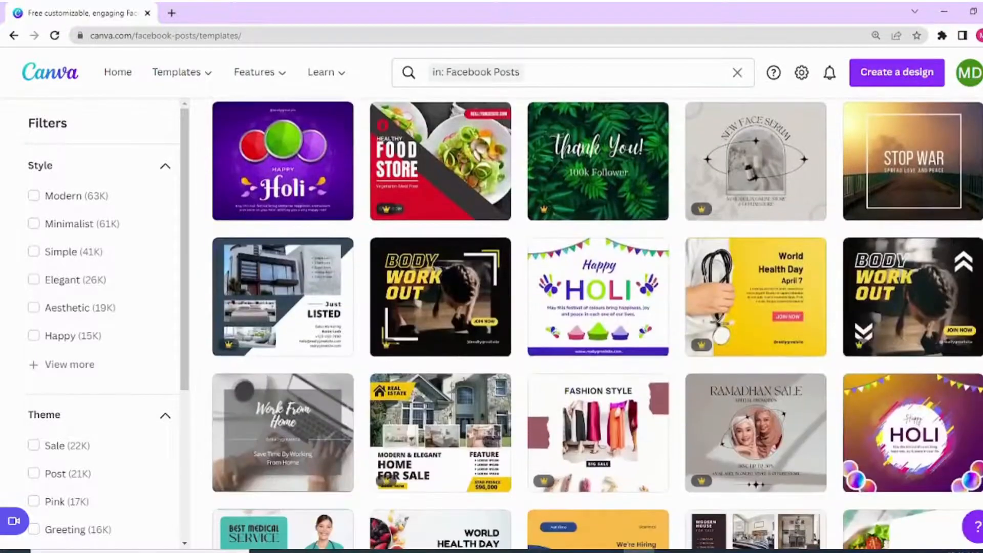
scroll(597, 323, "down", 4)
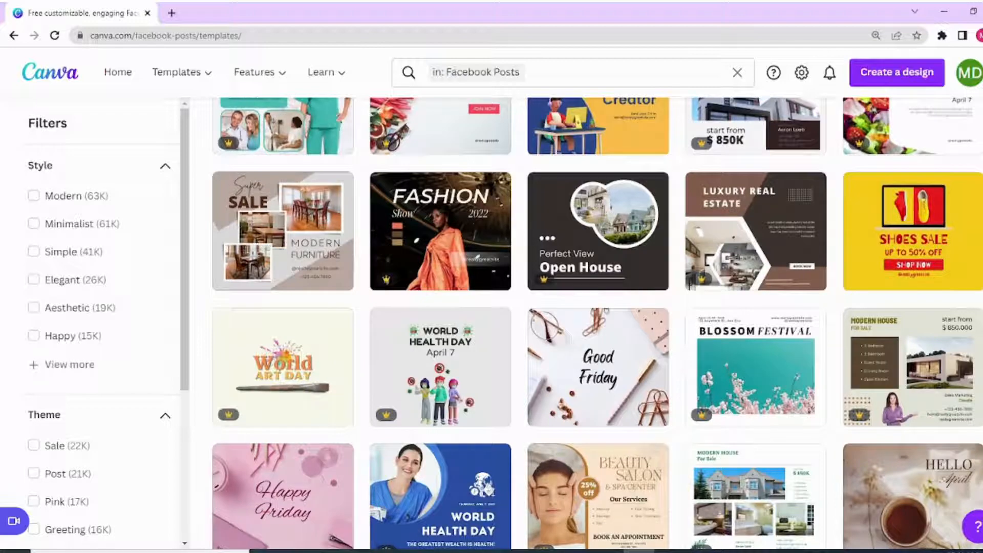
scroll(597, 323, "down", 4)
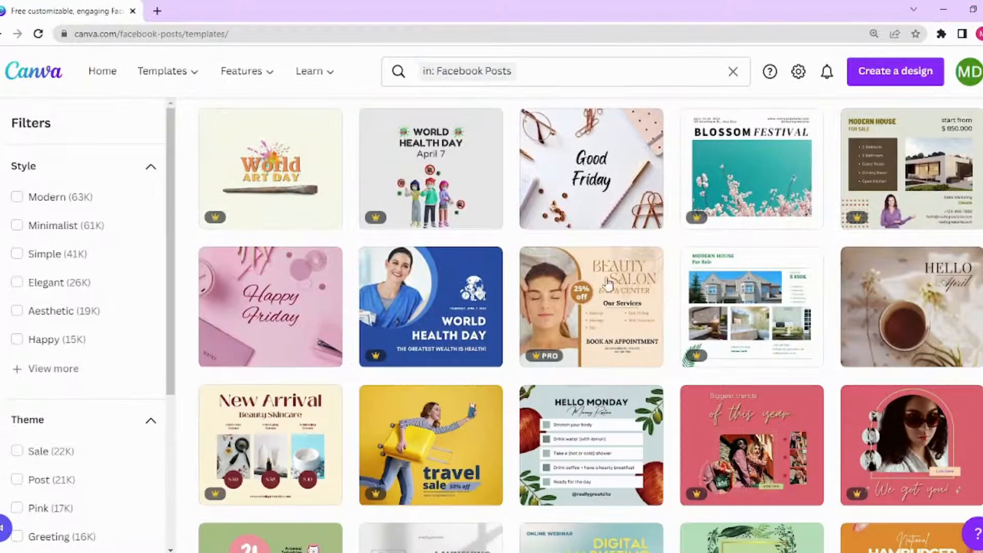
Return to the home page and look over the Templates, Features and Learn options
left_click(96, 71)
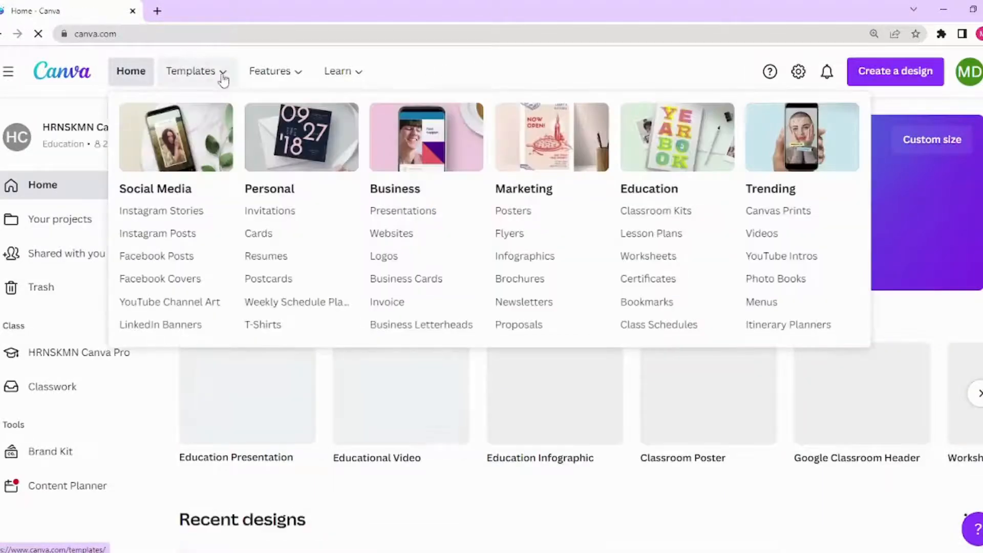
mouse_move(293, 81)
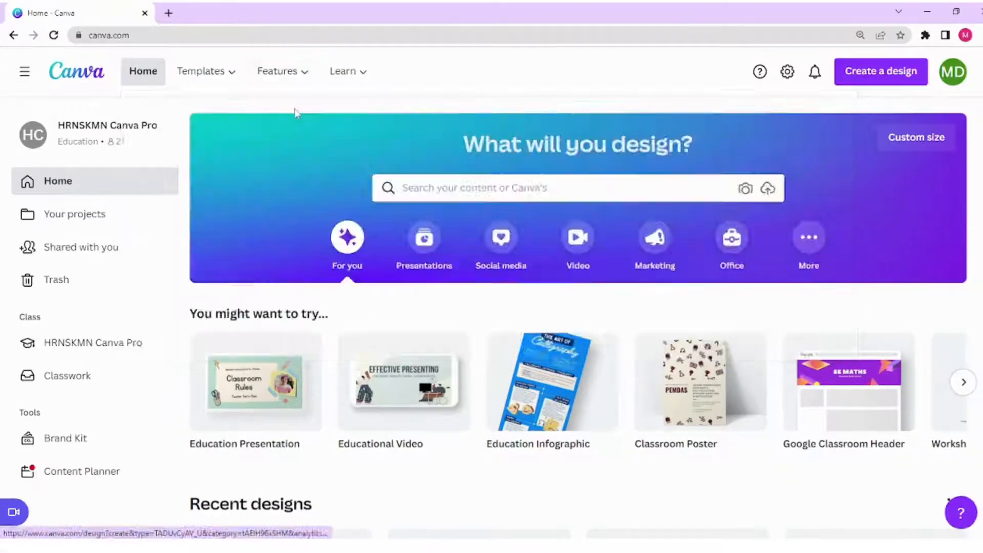
mouse_move(347, 77)
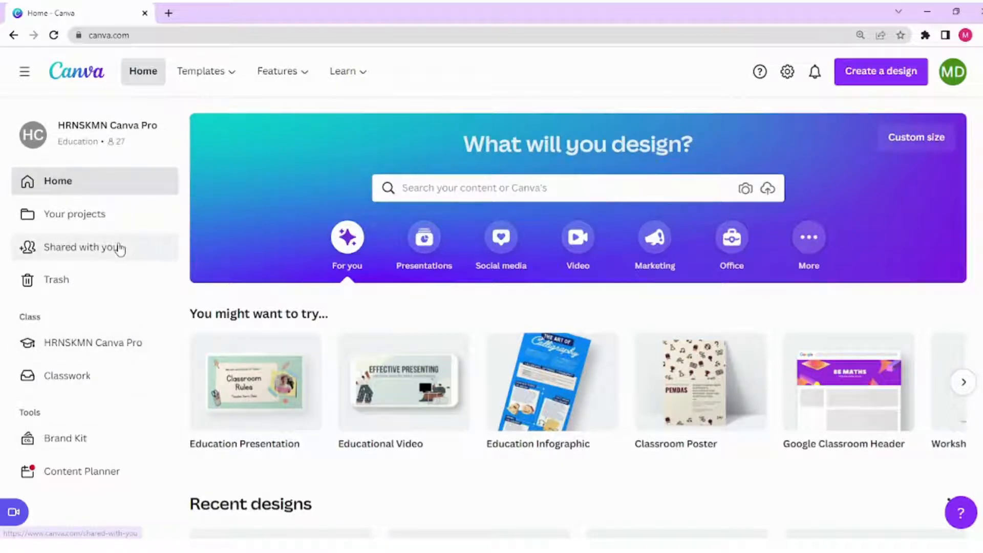
View the Your projects page and the Shared with you page
left_click(98, 215)
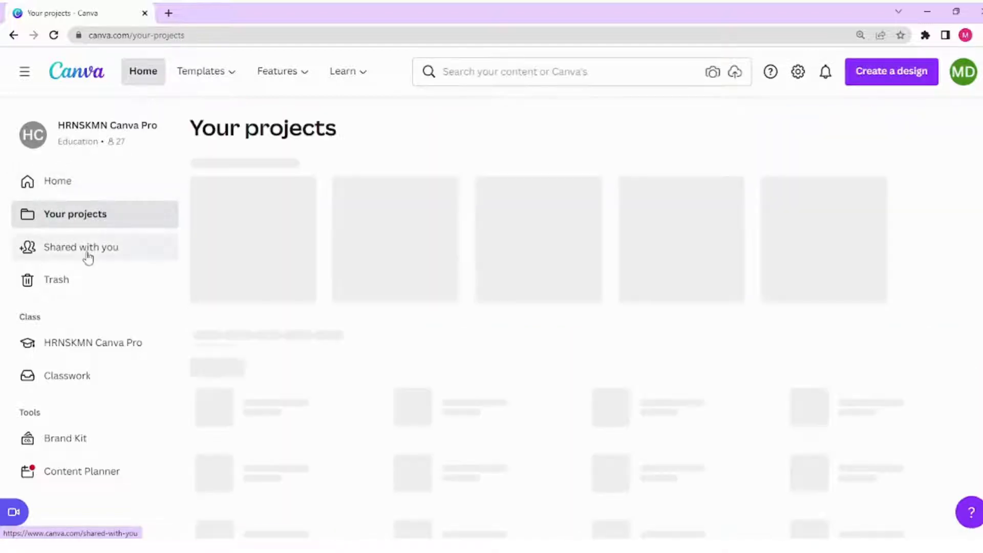
left_click(87, 256)
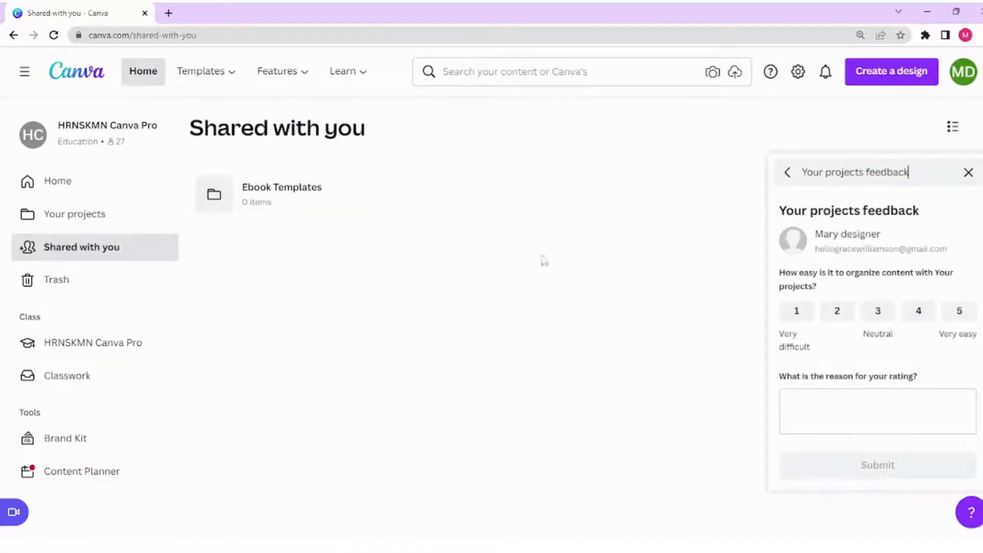
Check the Trash for deleted designs, images and videos, and open the Content Planner
left_click(68, 289)
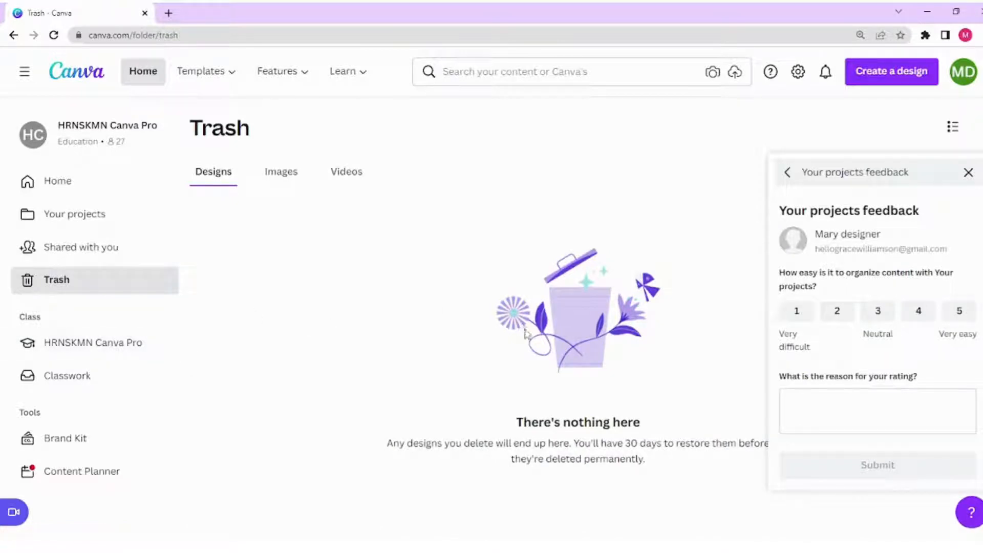
left_click(286, 176)
left_click(357, 171)
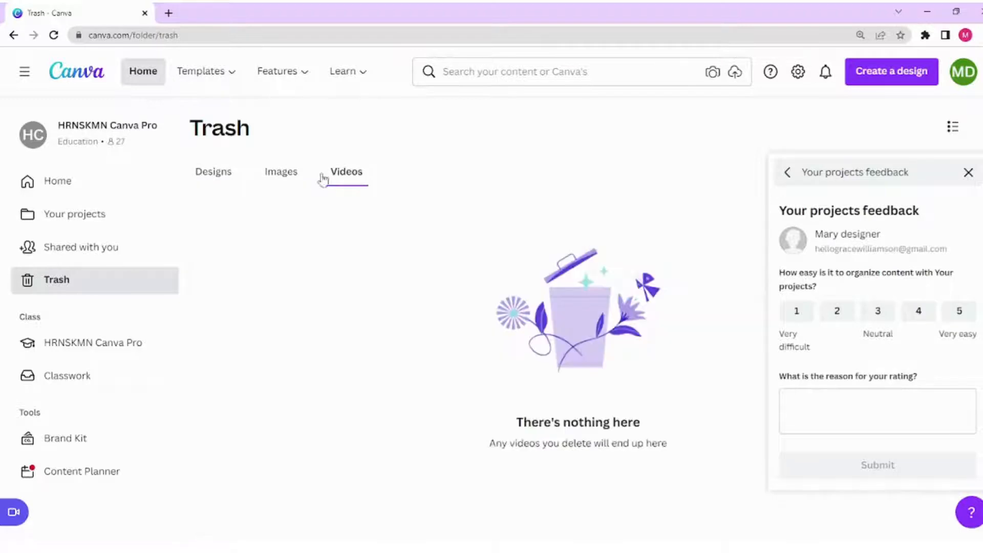
left_click(295, 175)
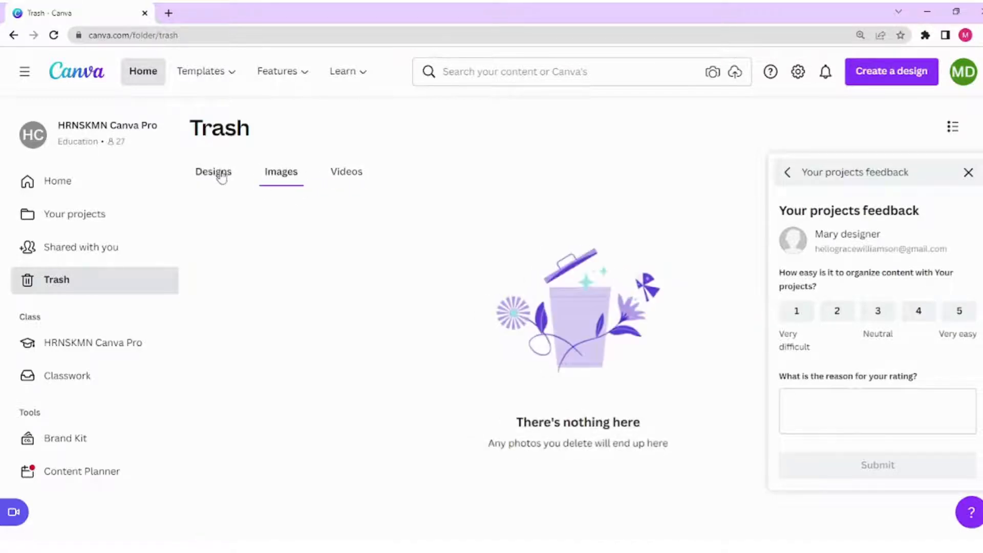
left_click(222, 177)
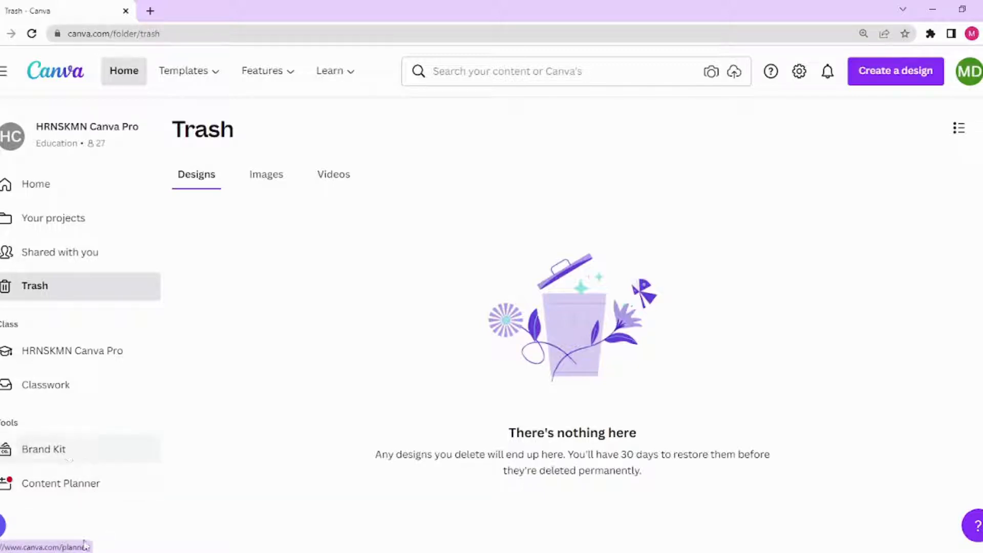
left_click(33, 482)
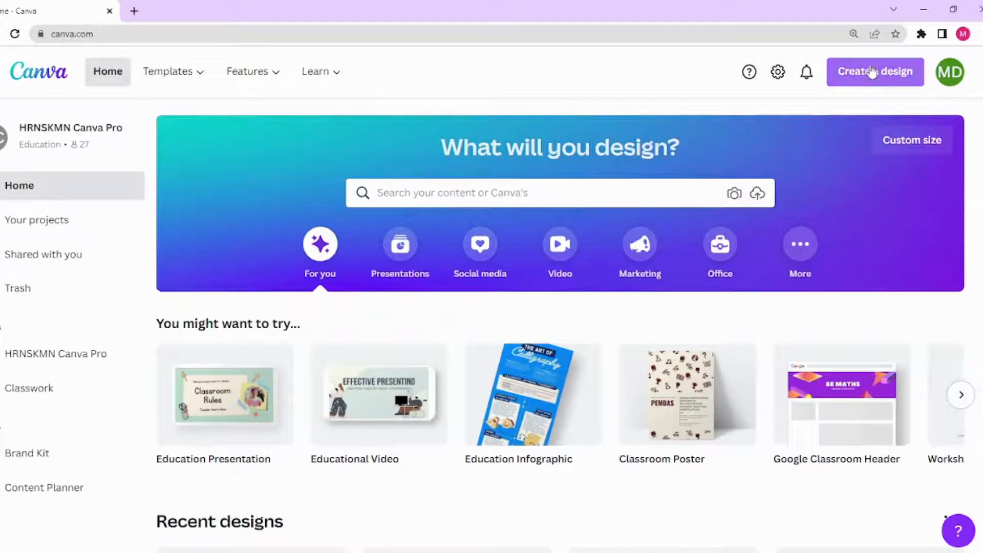
Start a custom-size design, enter 12 for both width and height, and switch the unit to inches
left_click(844, 75)
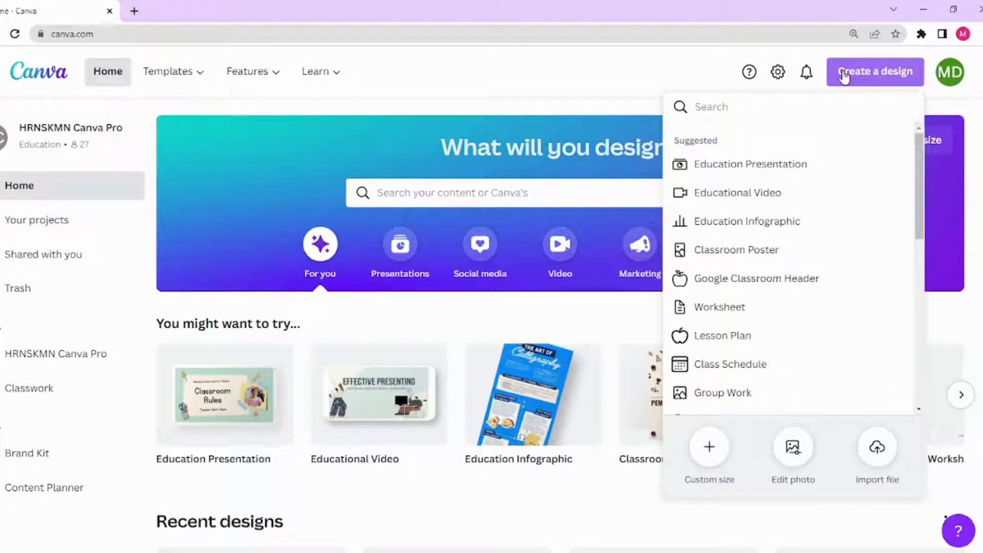
left_click(704, 441)
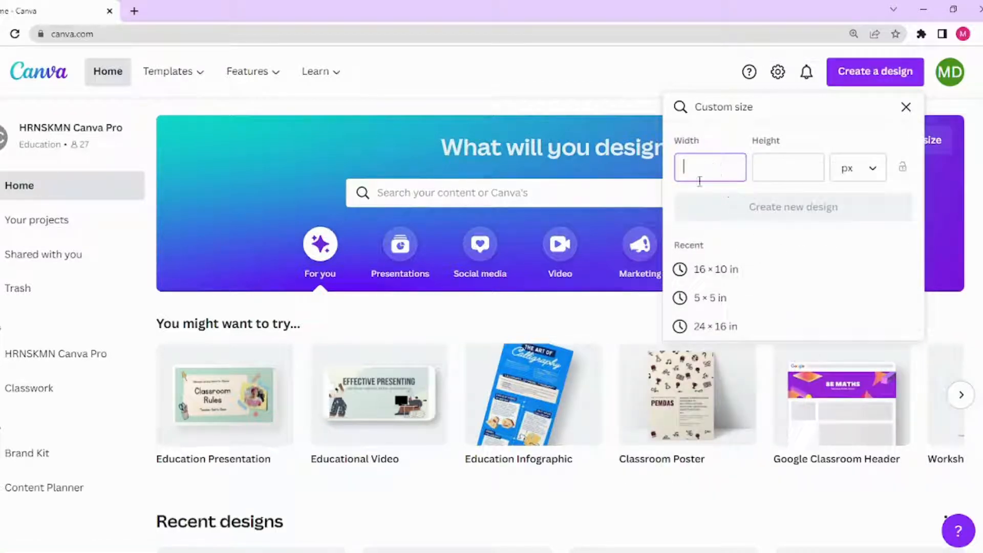
type("12")
left_click(773, 177)
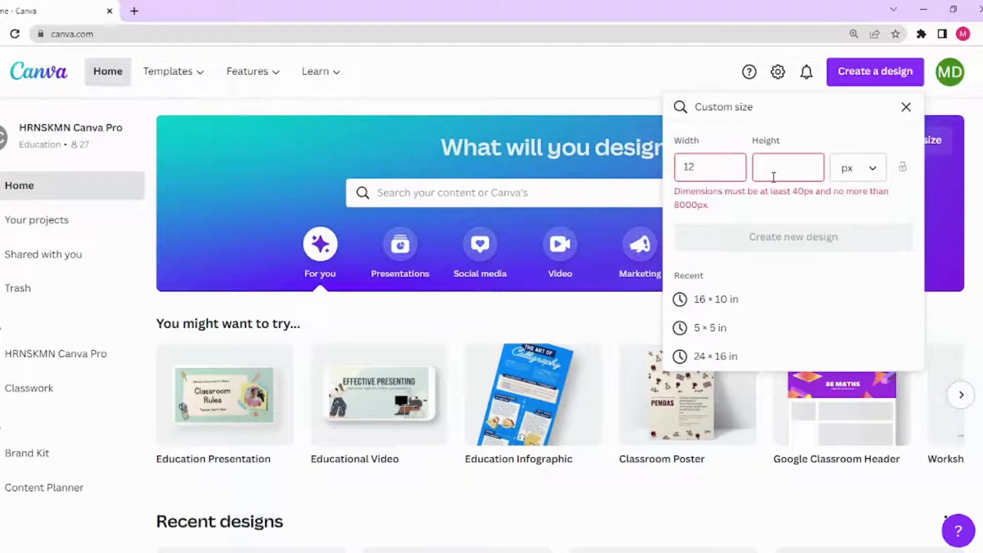
type("12")
key("BackSpace")
key("BackSpace")
type("12")
left_click(873, 176)
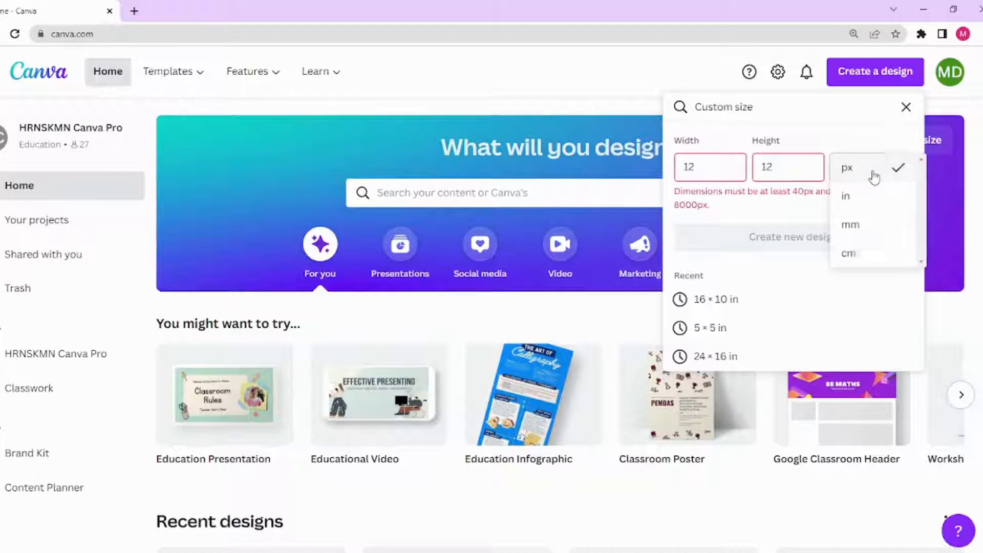
left_click(846, 200)
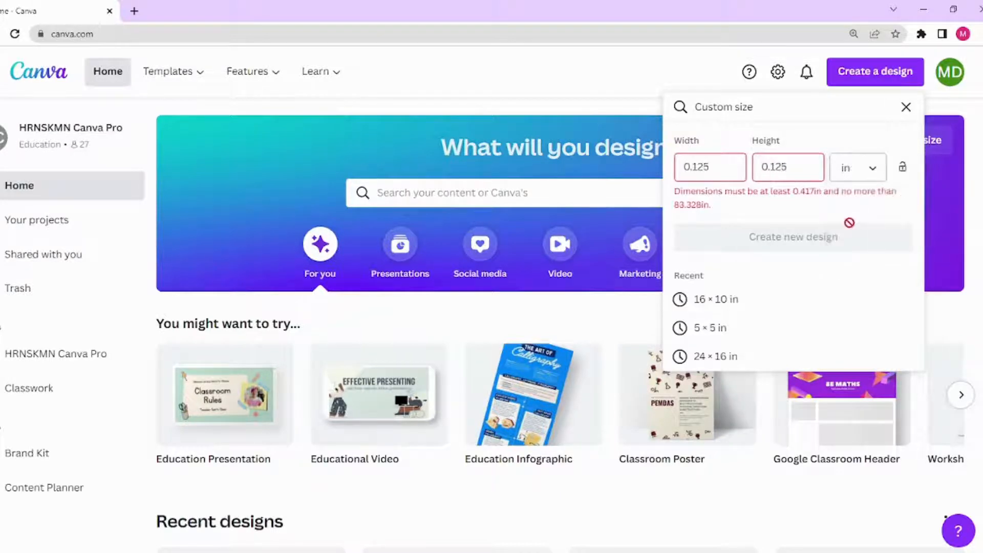
Set the custom design's width to 11 in
left_click(876, 172)
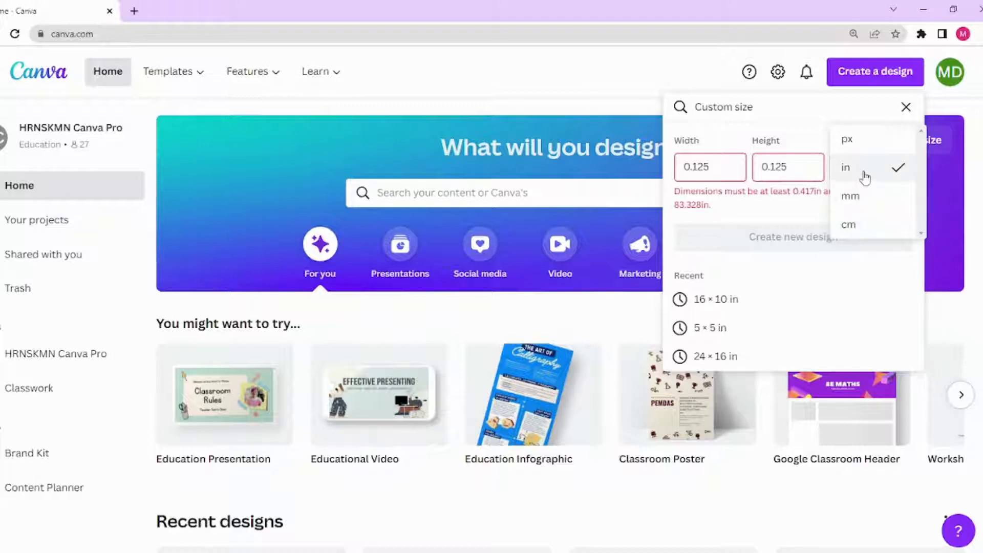
left_click(723, 168)
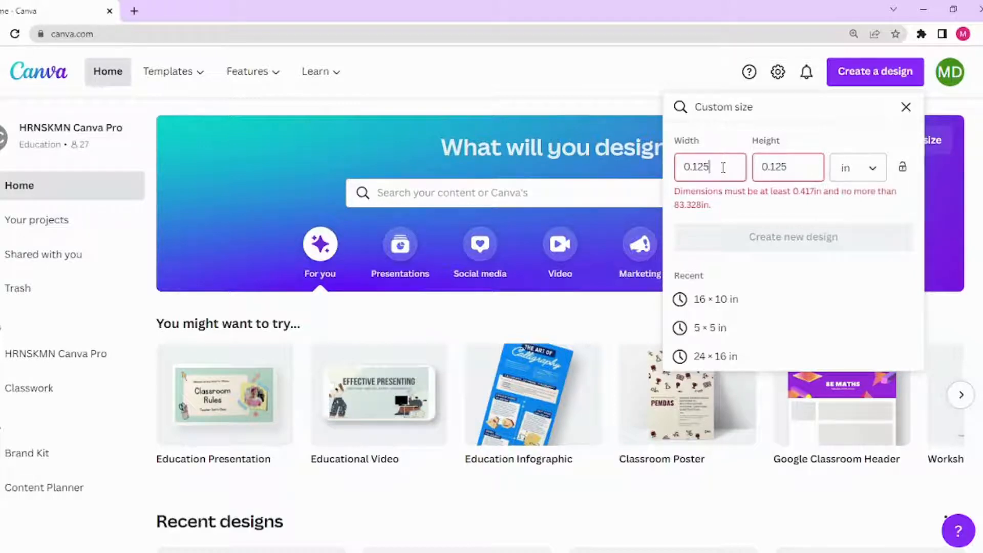
key("BackSpace")
key("BackSpace")
key("BackSpace")
key("BackSpace")
key("BackSpace")
left_click(880, 176)
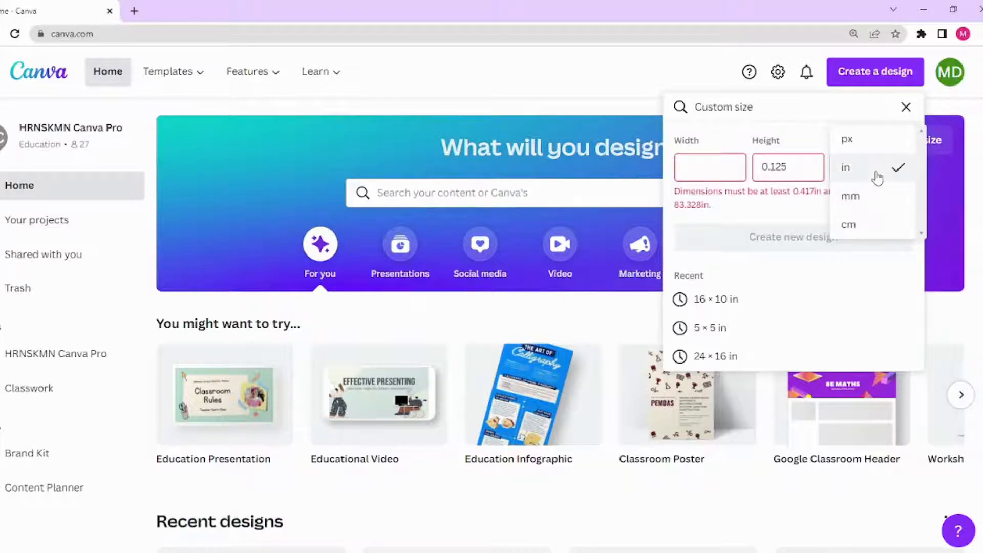
left_click(868, 184)
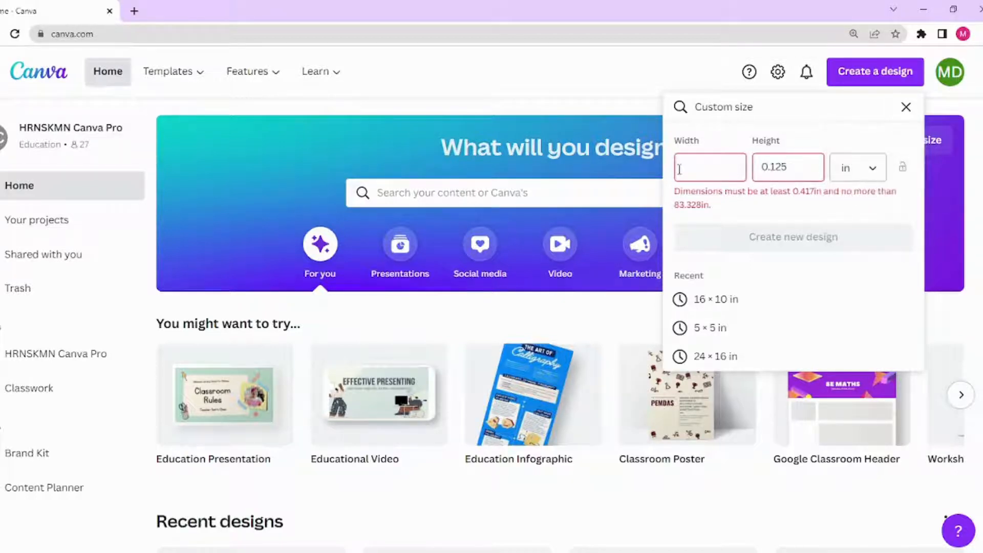
type("11")
Set the custom design's height to 11 in and create the new design
left_click(807, 161)
key("BackSpace")
key("BackSpace")
key("BackSpace")
key("BackSpace")
key("BackSpace")
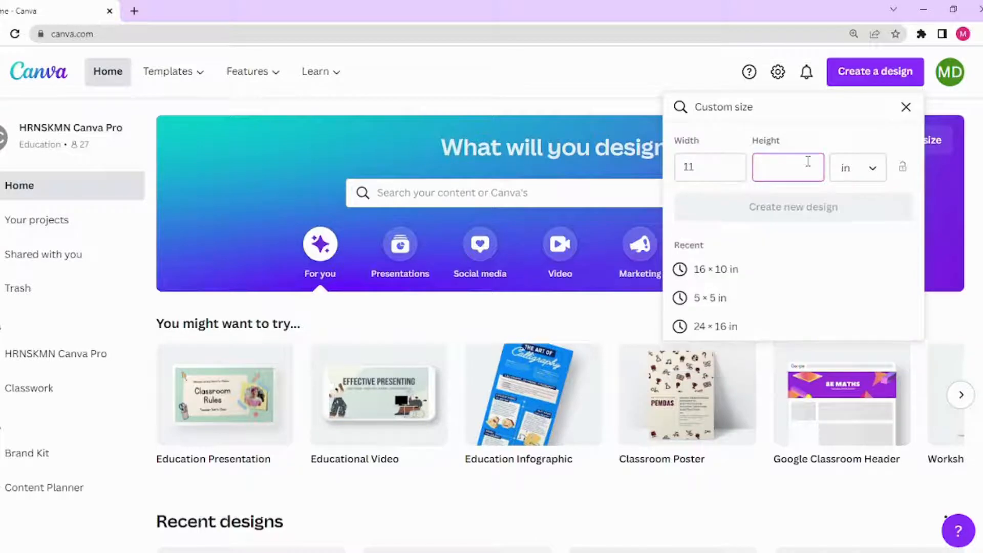
type("11")
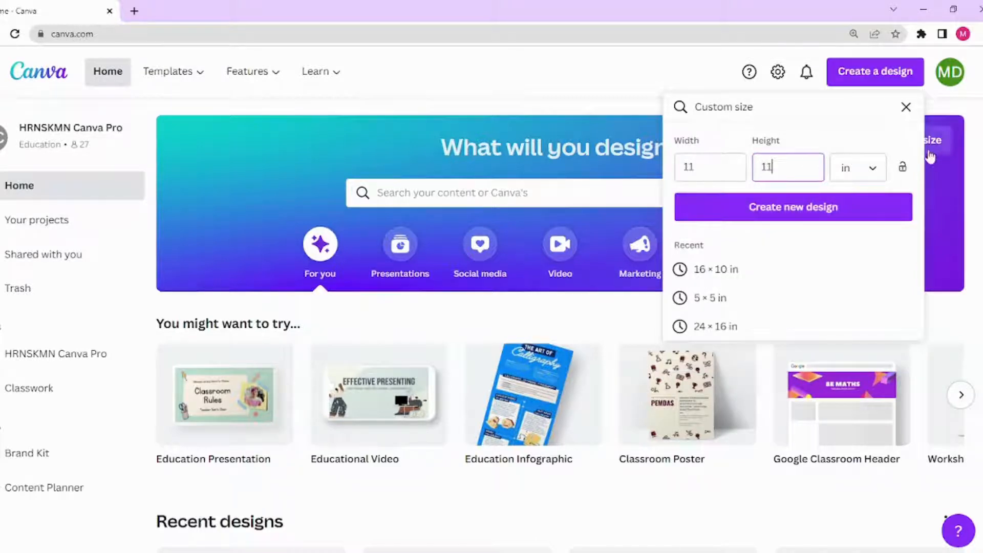
left_click(817, 212)
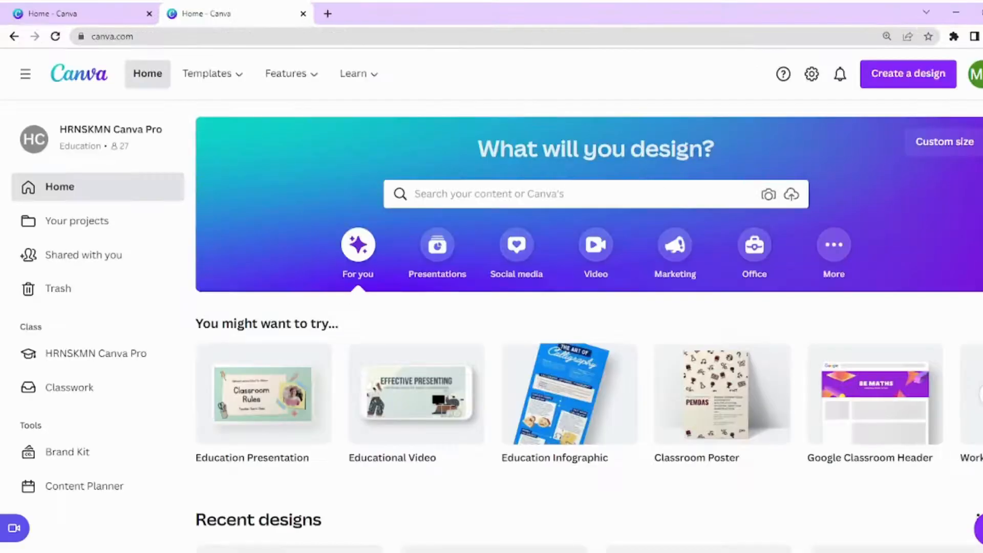
Search the templates for "easter" from the home page
left_click(453, 198)
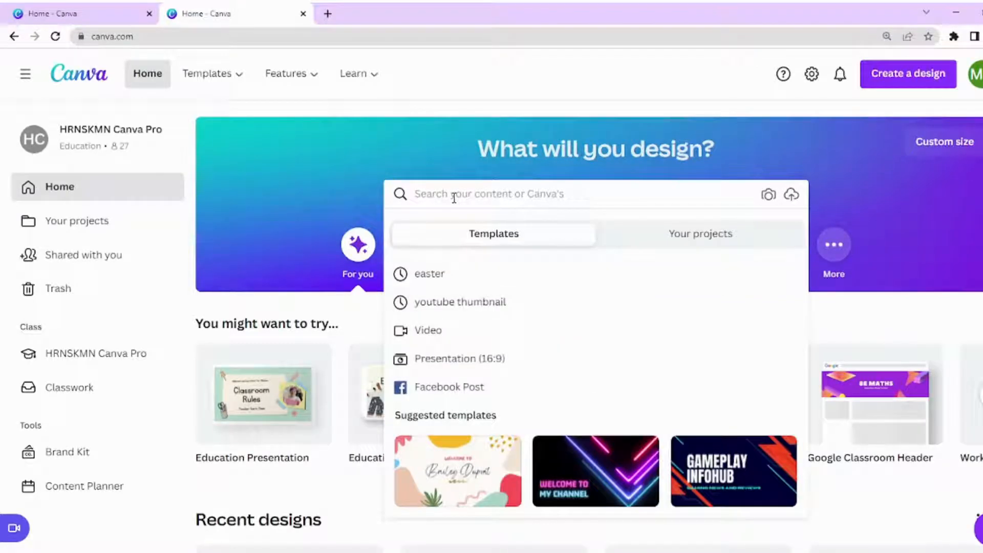
type("ea")
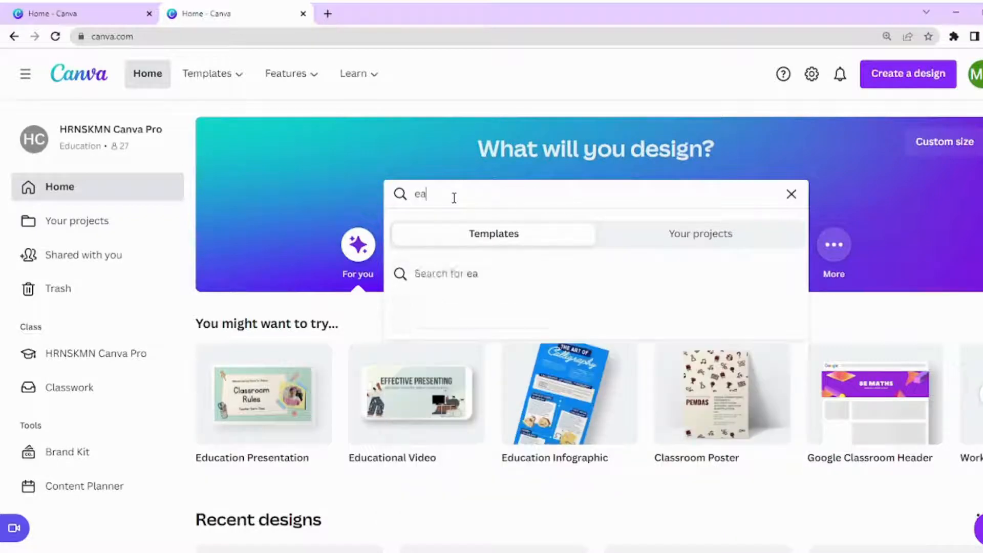
type("sr")
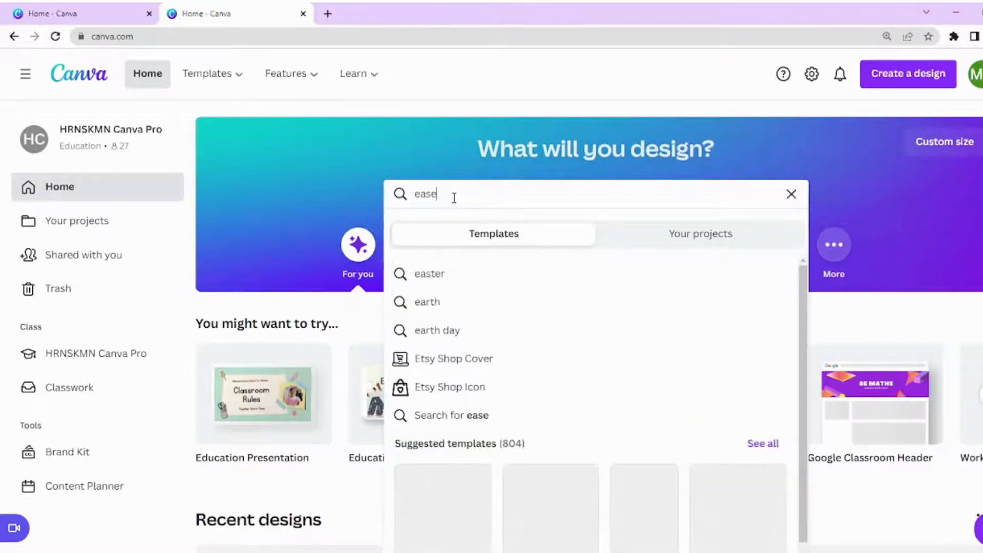
key("BackSpace")
type("ter")
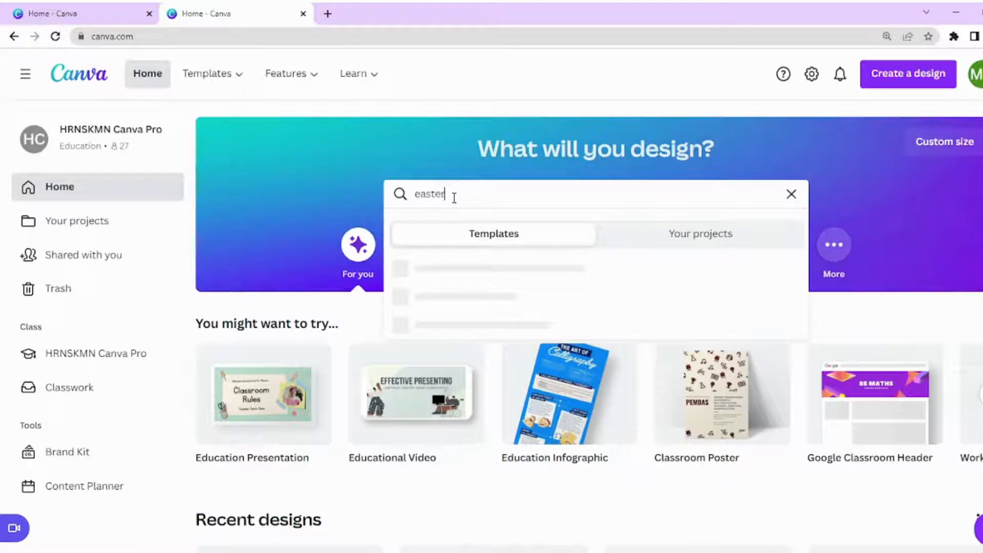
key("Return")
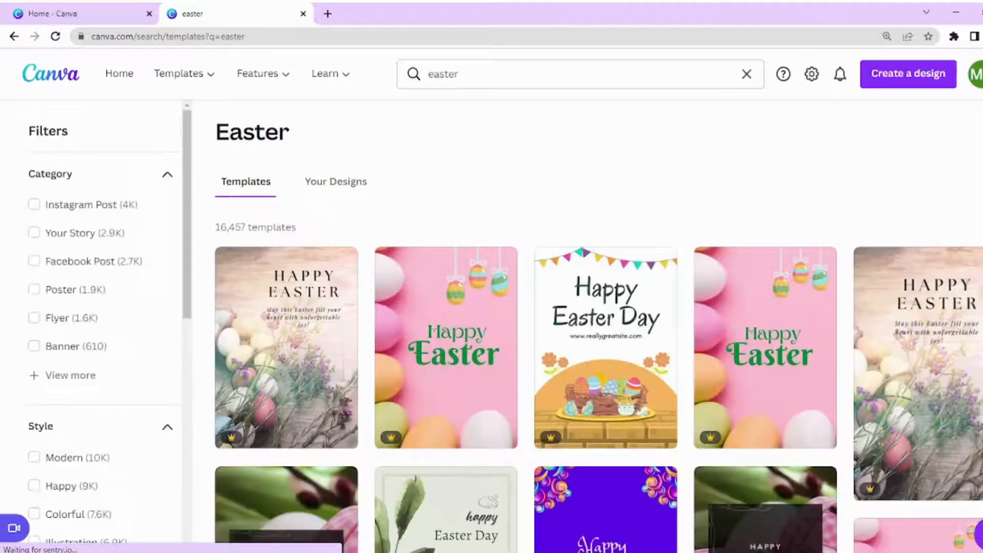
Browse the Easter template results and expand the category filters to examine all available design types
scroll(598, 325, "down", 2)
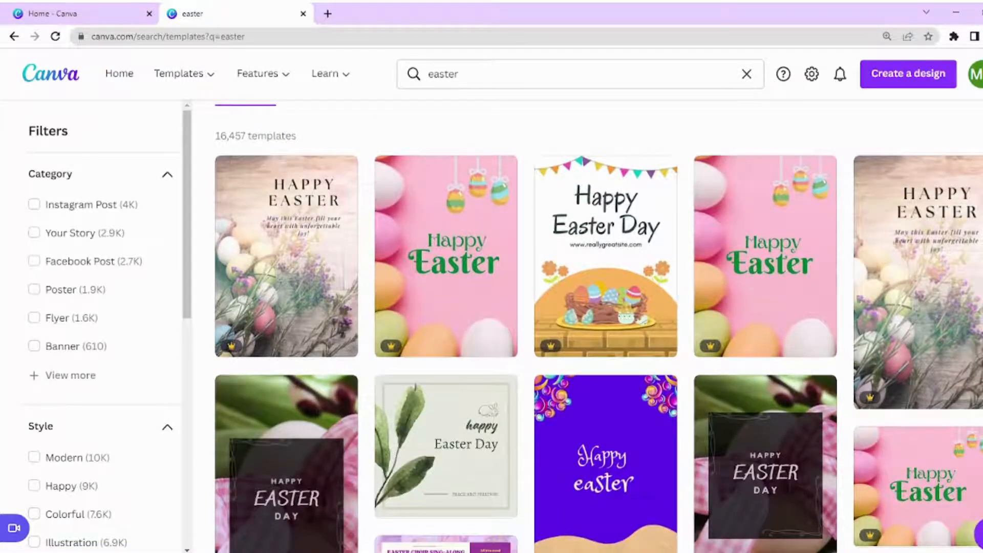
scroll(598, 326, "up", 1)
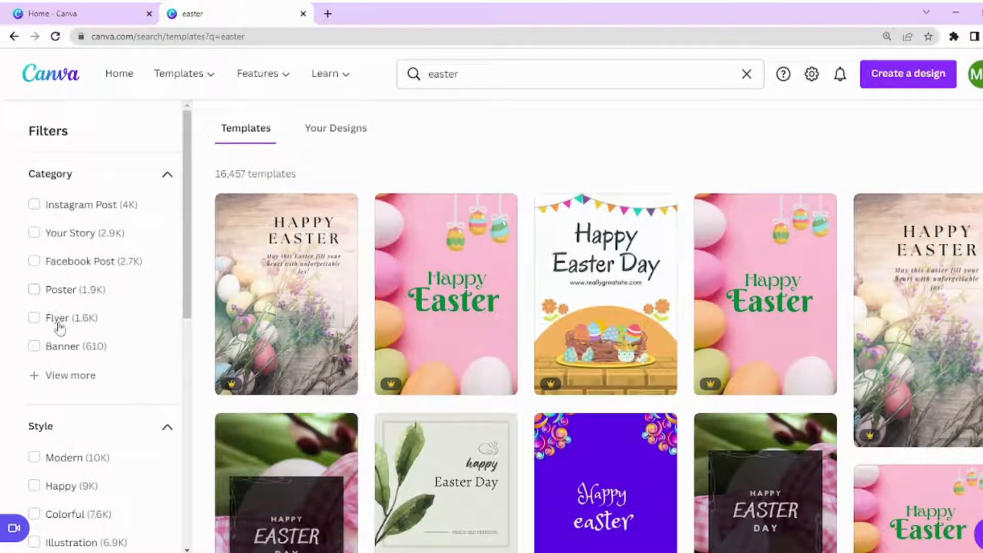
left_click(66, 376)
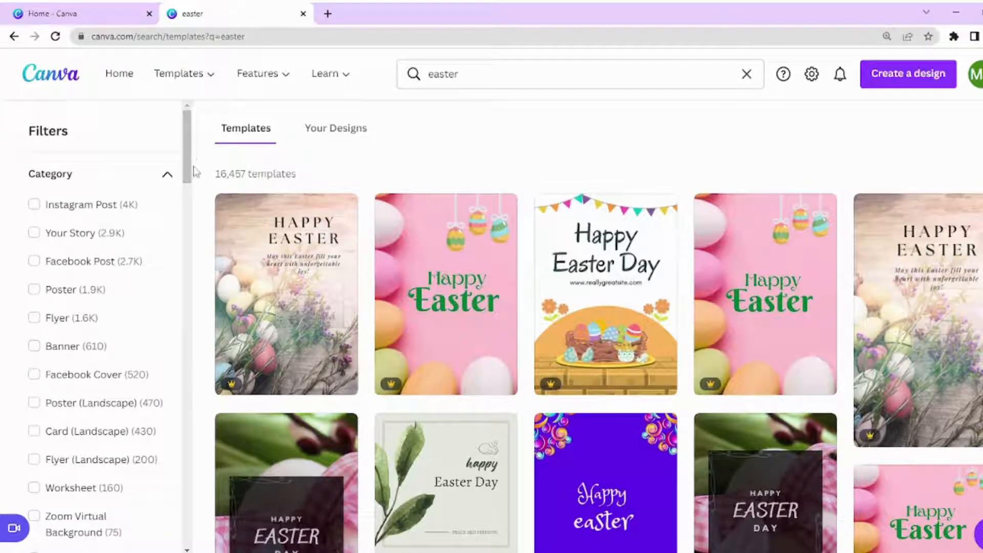
left_click_drag(195, 171, 169, 304)
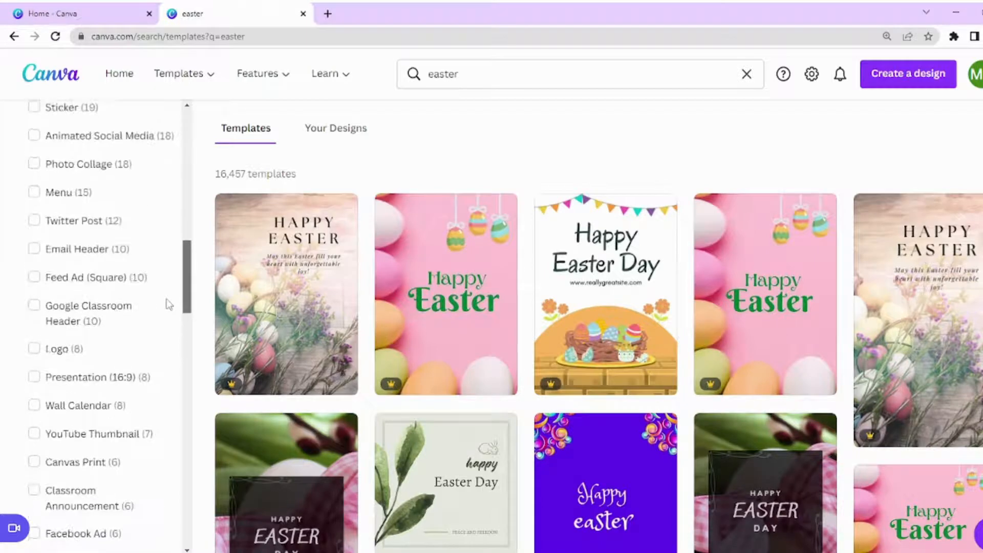
scroll(169, 305, "down", 1)
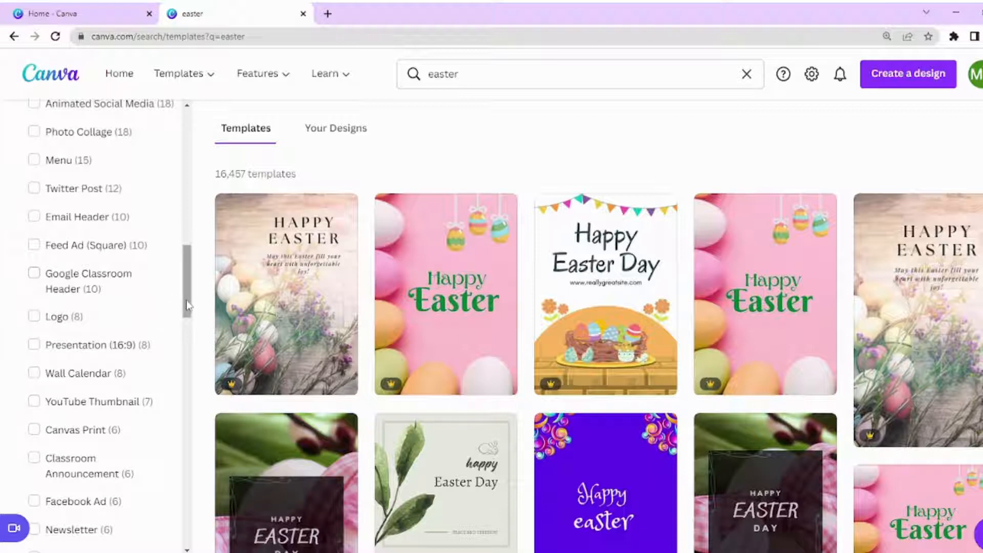
left_click_drag(187, 306, 180, 447)
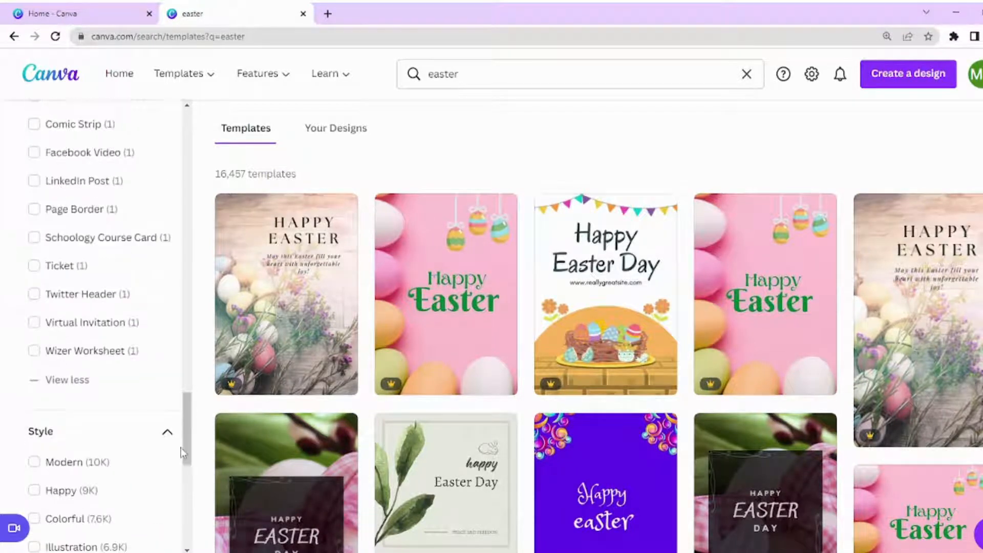
Open the Happy Easter poster template with eggs and flowers in the editor and return to the home page
left_click(295, 368)
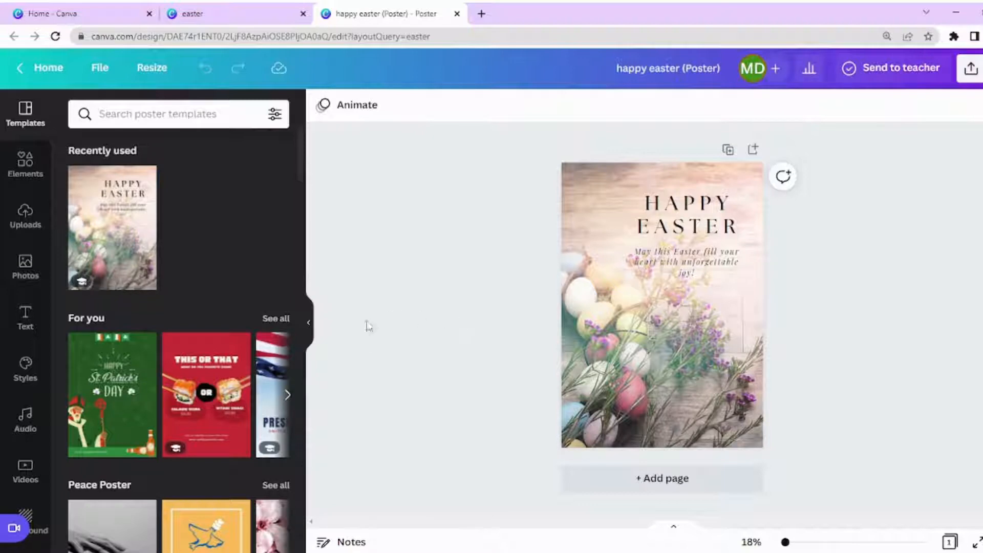
left_click(54, 67)
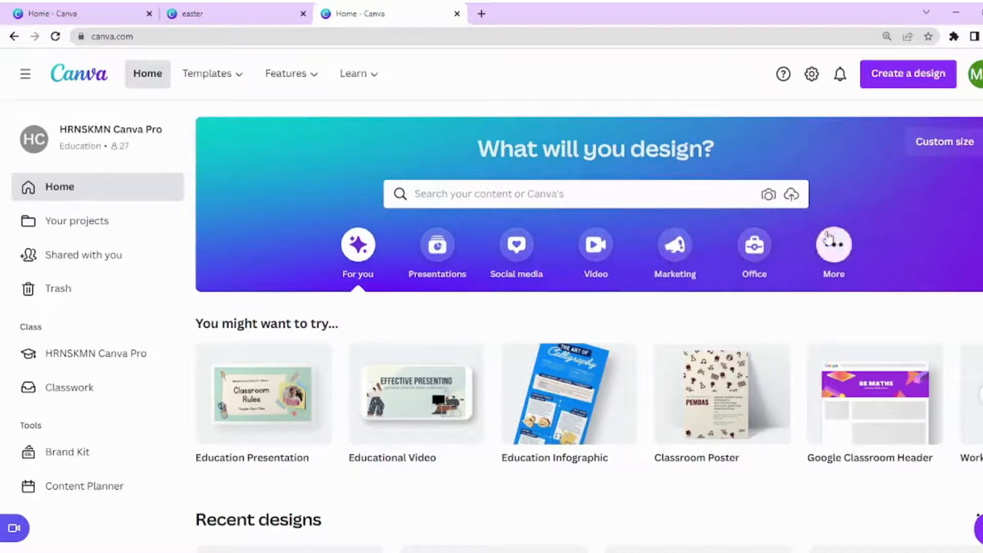
left_click(607, 256)
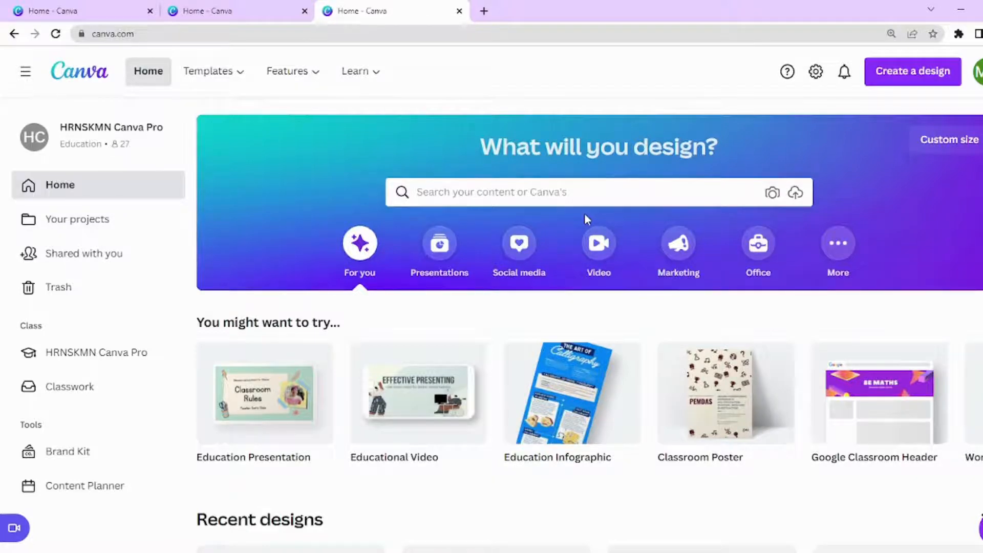
Search for "instagram posts" from the home page and open the suggested Instagram Post template category
left_click(661, 190)
type("instagram posts")
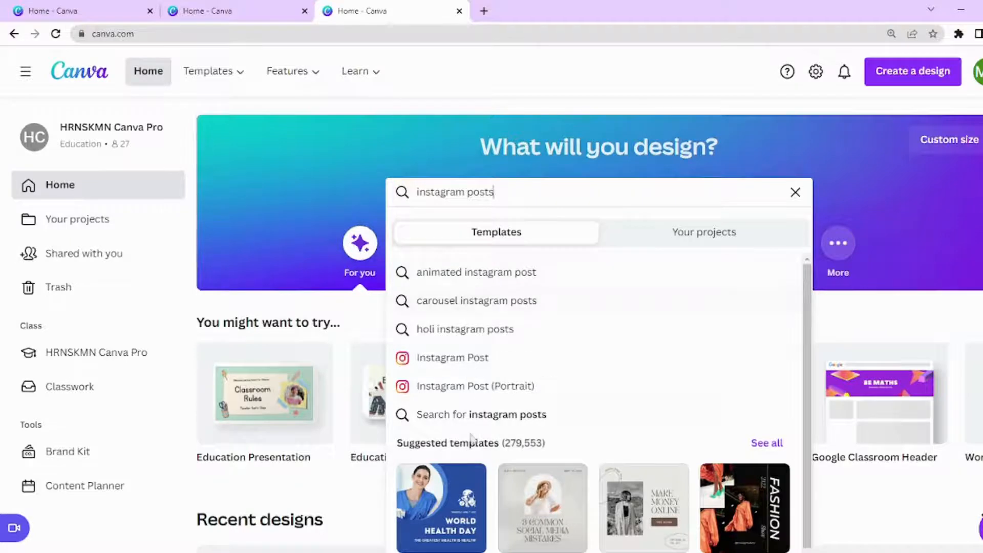
right_click(474, 363)
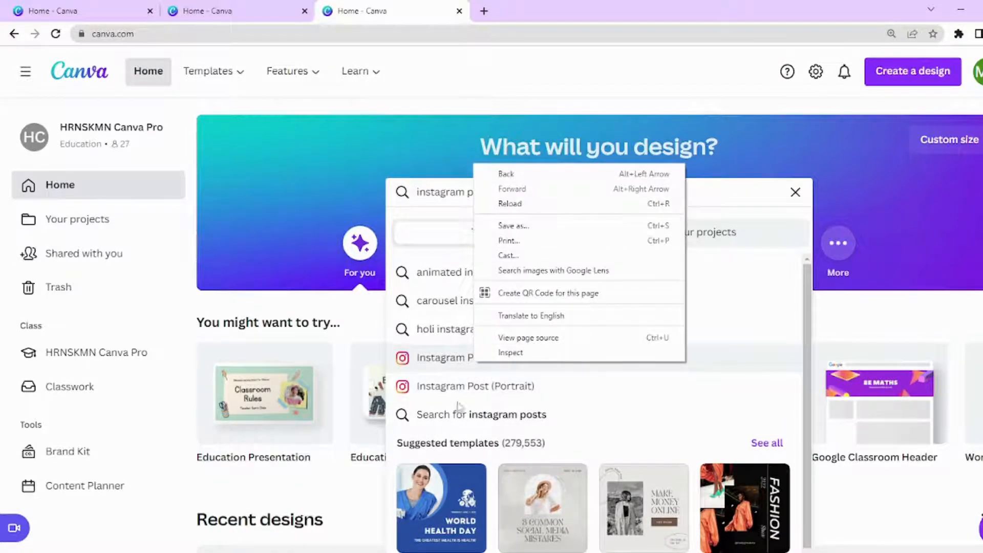
left_click(447, 358)
left_click(446, 359)
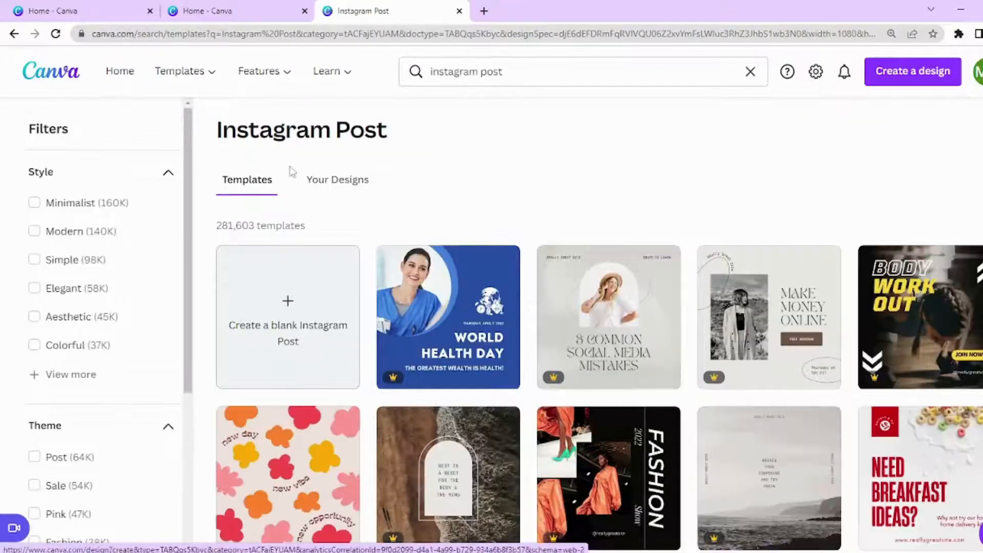
Return to the other home page tab, browse the suggested design types, and create a blank Instagram Post
left_click(237, 11)
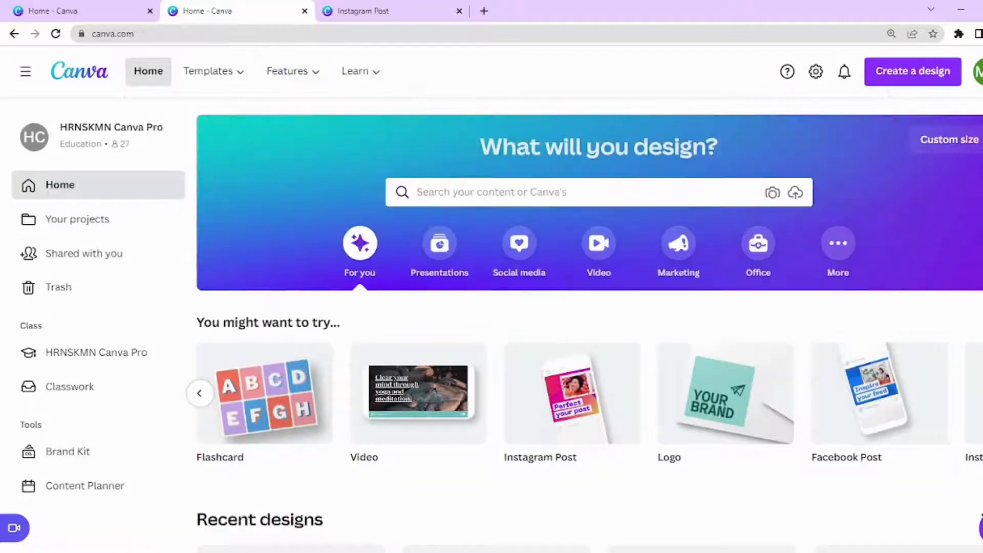
left_click(980, 393)
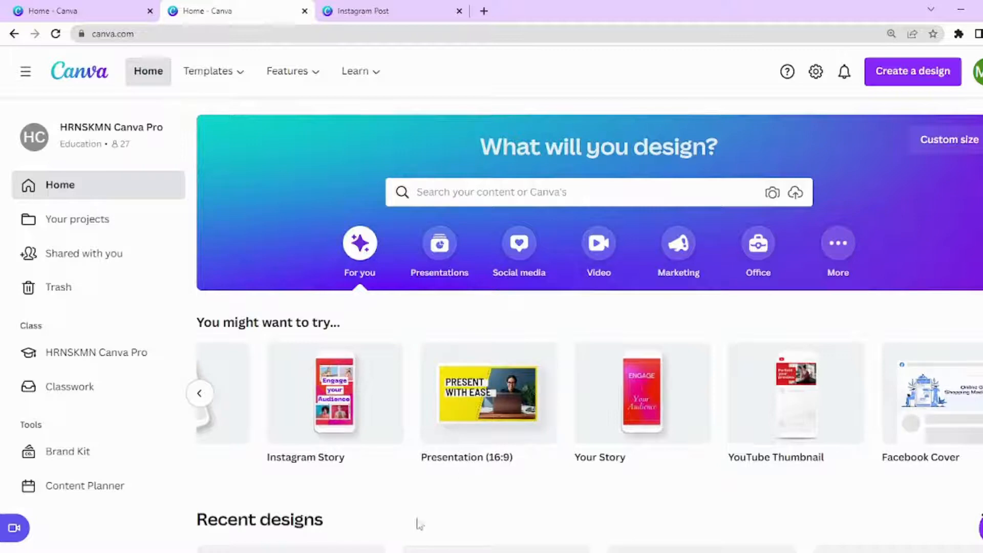
left_click(200, 393)
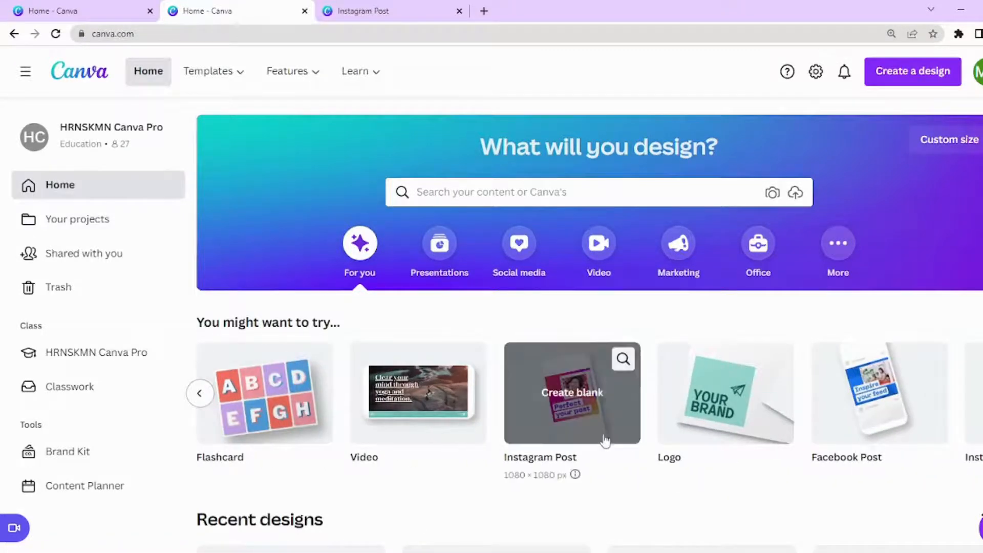
left_click(561, 397)
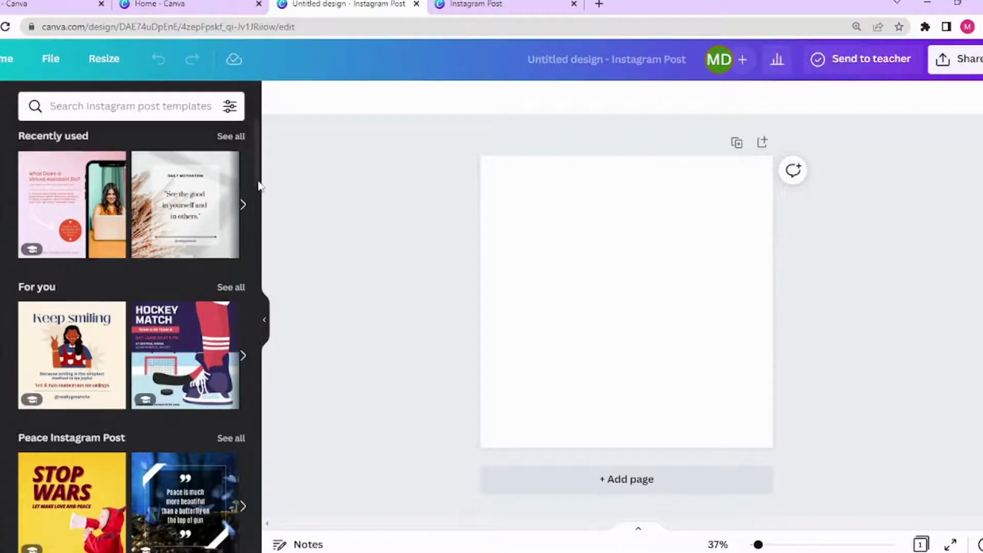
Apply the recently used "What Does a Virtual Assistant Do?" template to the blank Instagram post
scroll(259, 185, "down", 4)
scroll(264, 162, "up", 4)
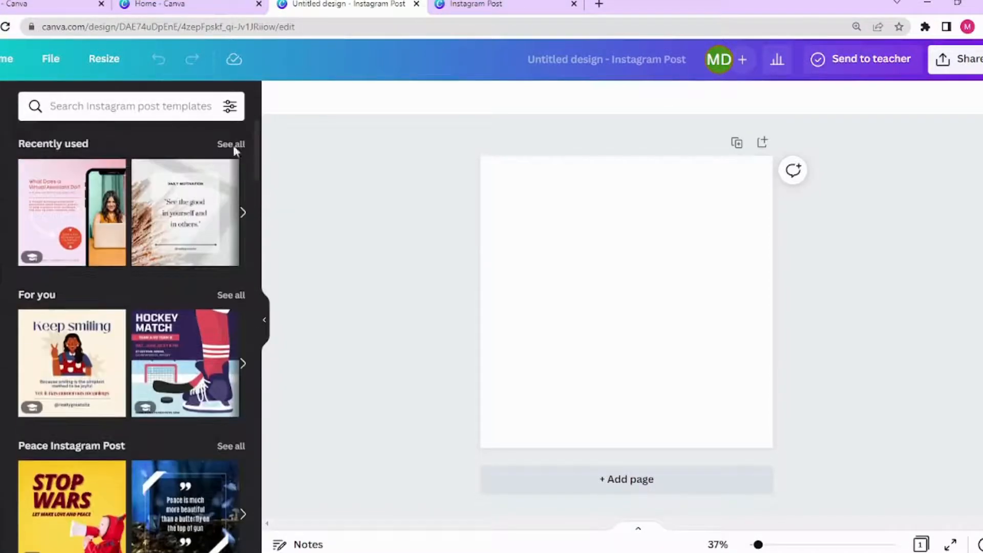
left_click(71, 222)
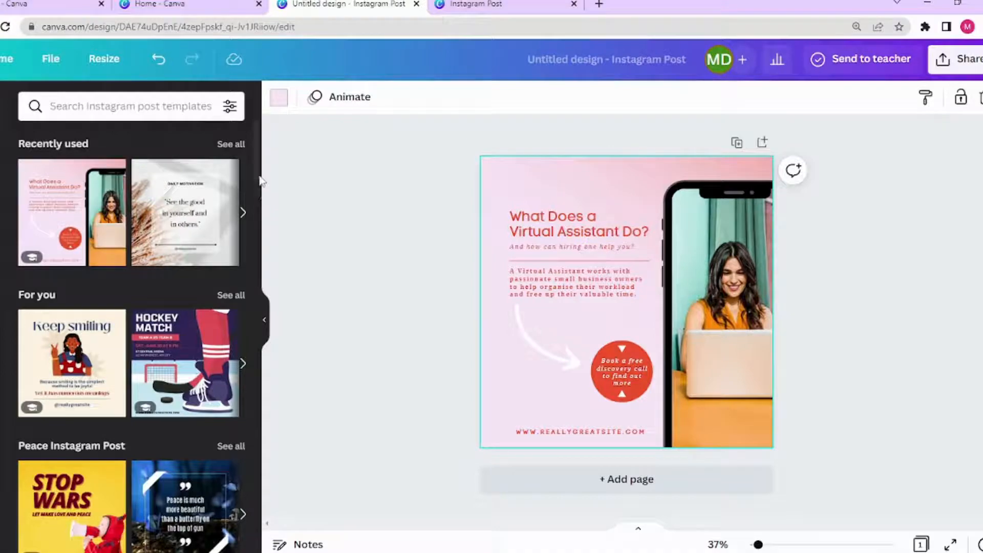
left_click_drag(257, 178, 272, 443)
Duplicate the Virtual Assistant page, delete the heading on the copy, and remove the duplicated page
left_click(736, 143)
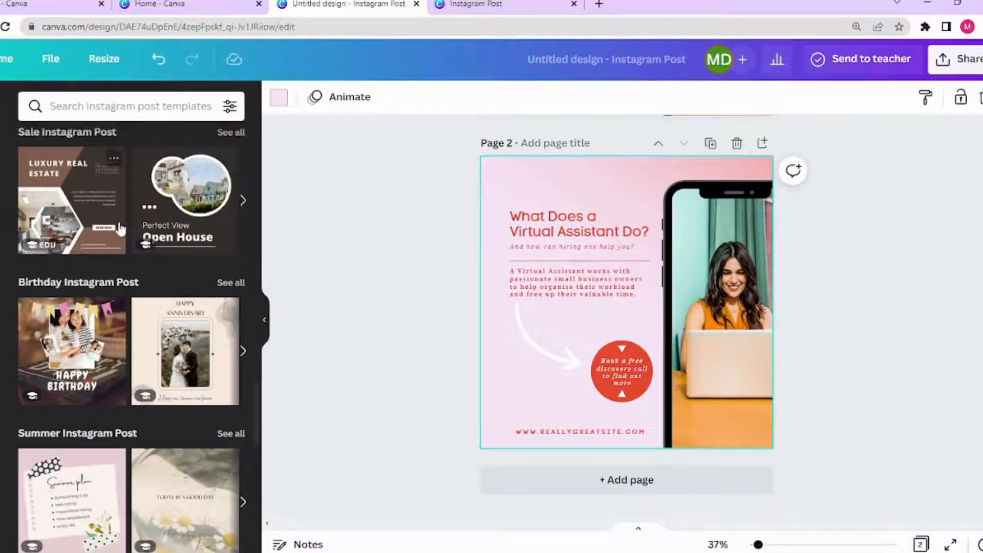
left_click(574, 240)
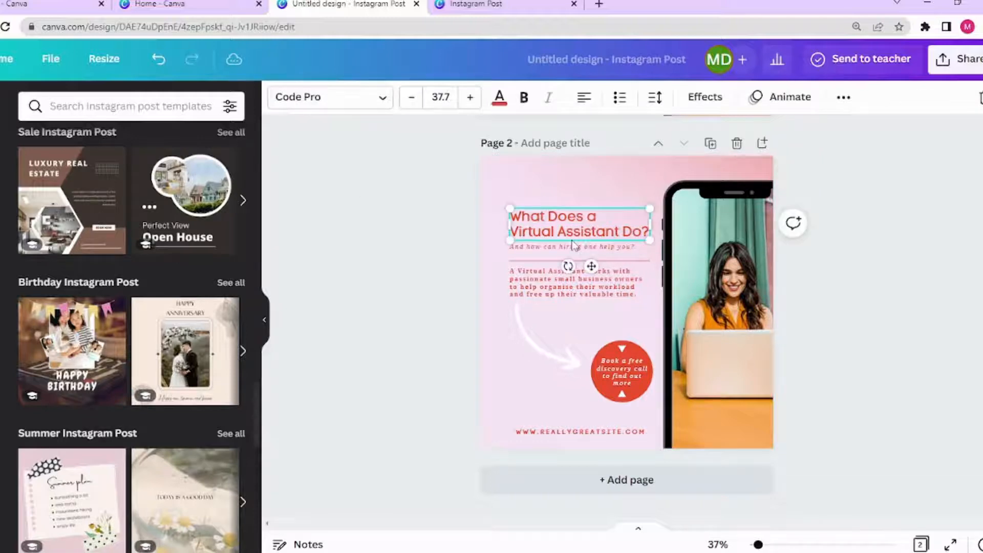
key("Delete")
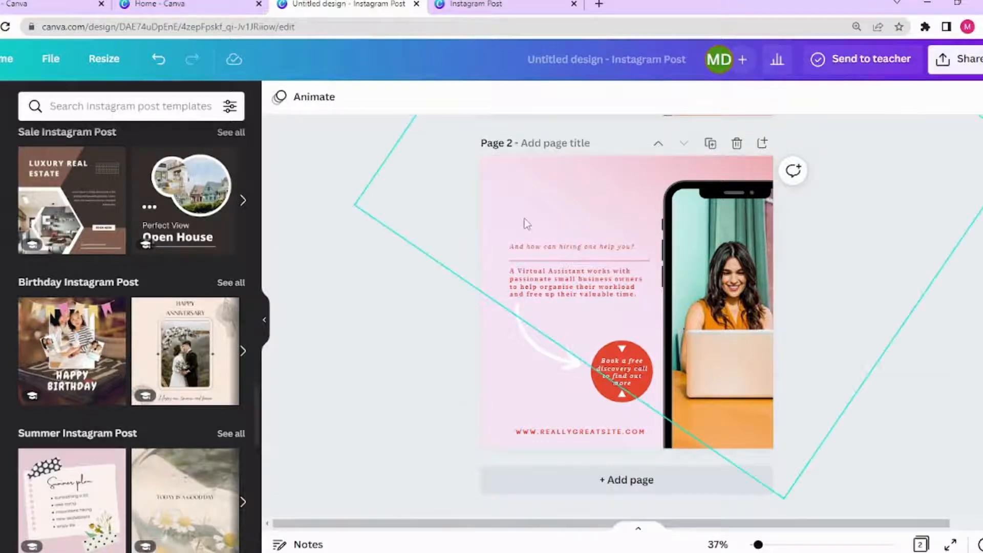
left_click(516, 179)
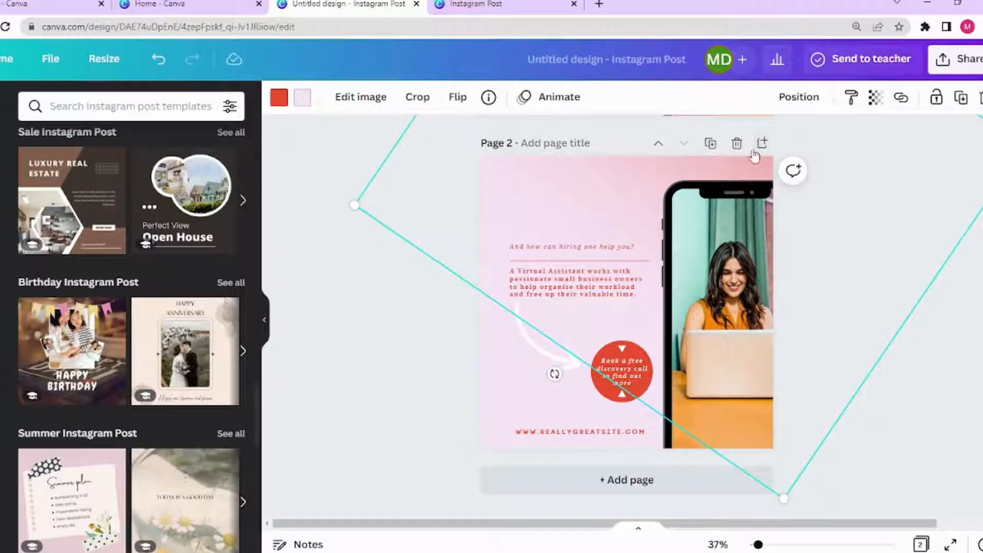
left_click(735, 144)
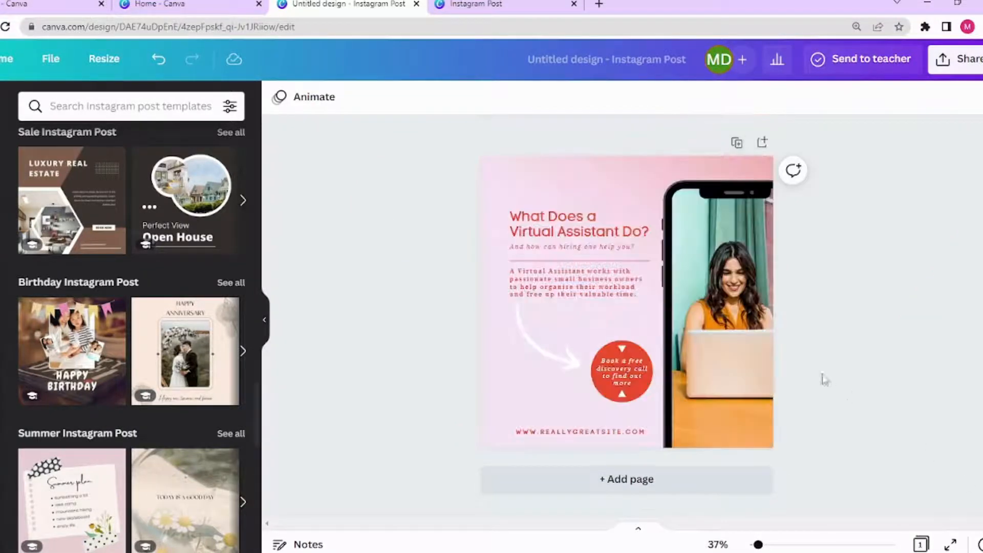
Add a new page and apply the "Luxury Real Estate" sale template to it
left_click(762, 144)
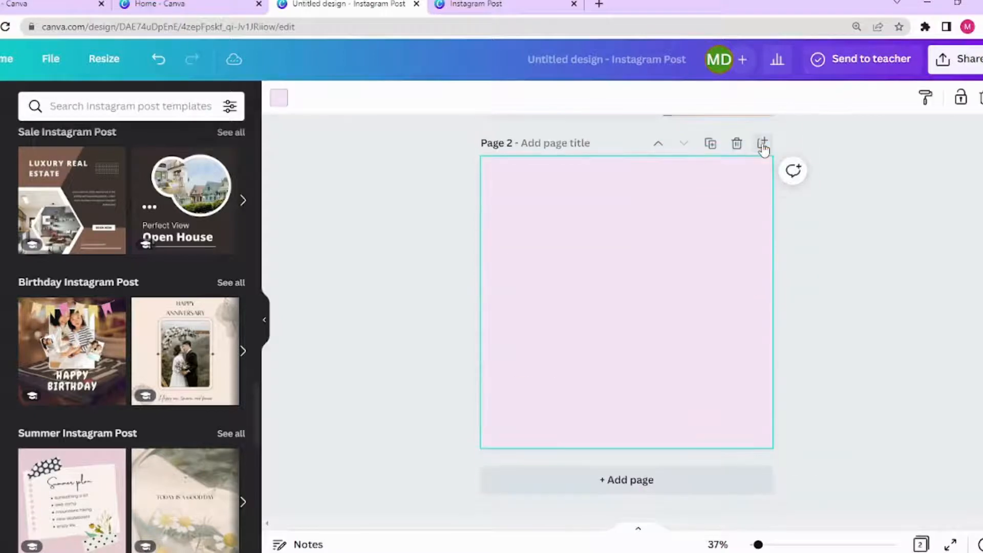
left_click(78, 191)
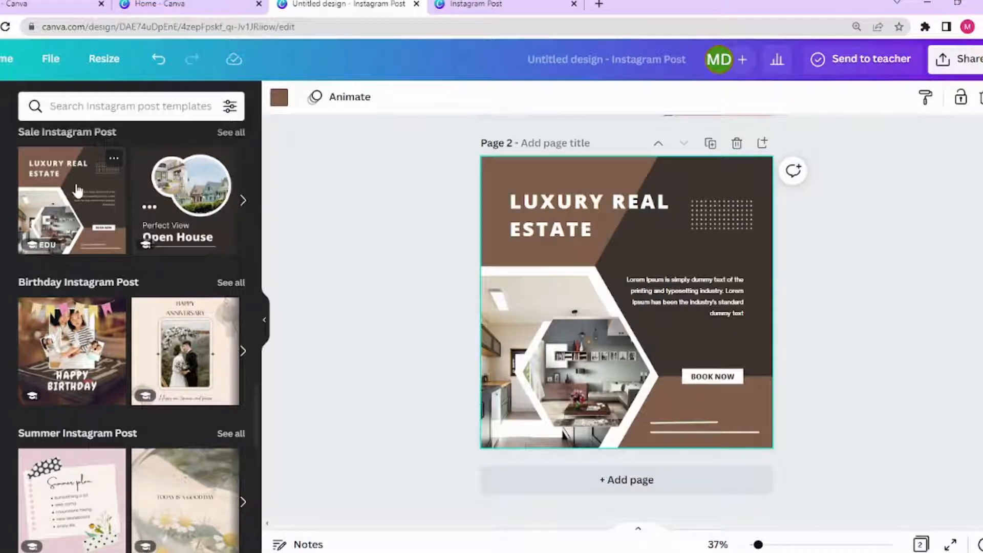
Replace the "LUXURY REAL ESTATE" heading on page 2 with "MAKFICIENT"
left_click(558, 223)
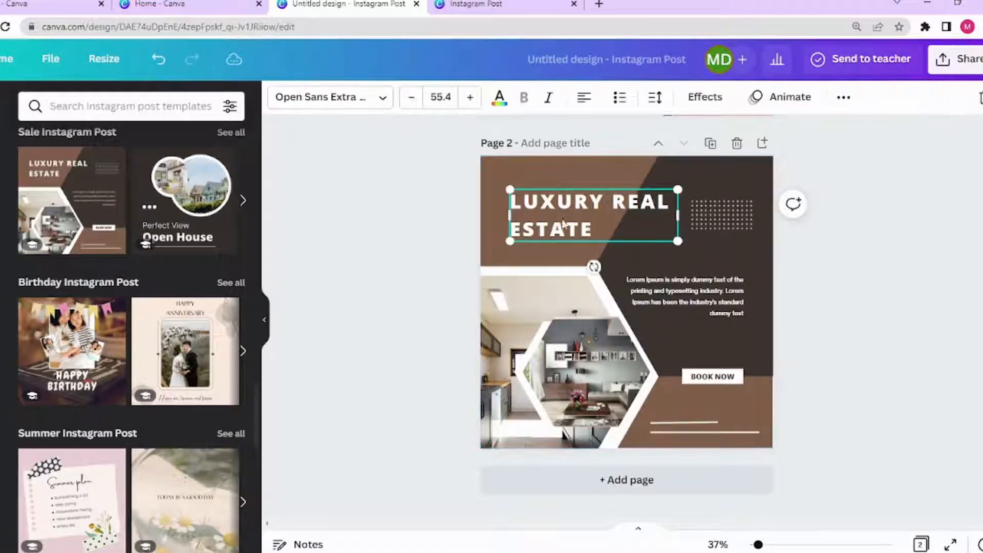
double_click(590, 225)
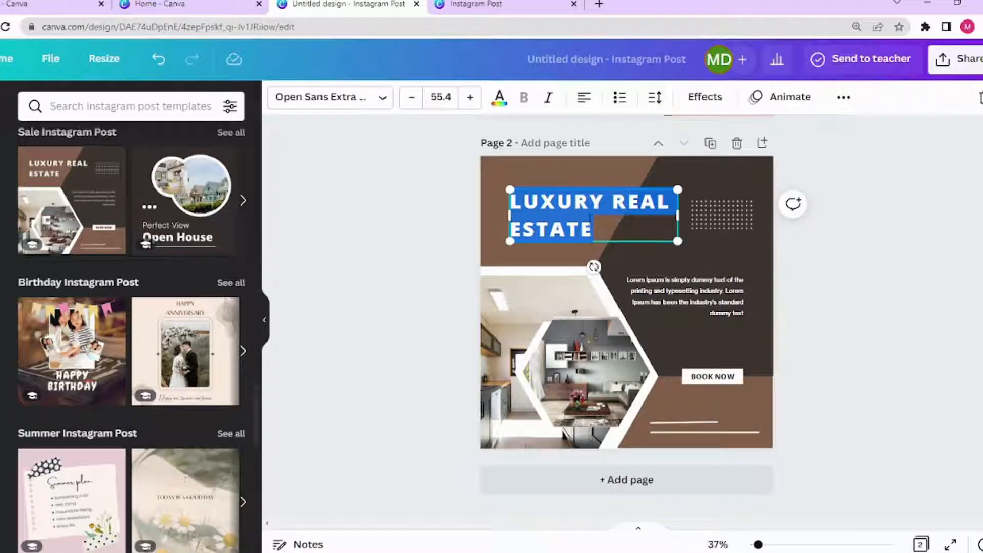
type("MAKF")
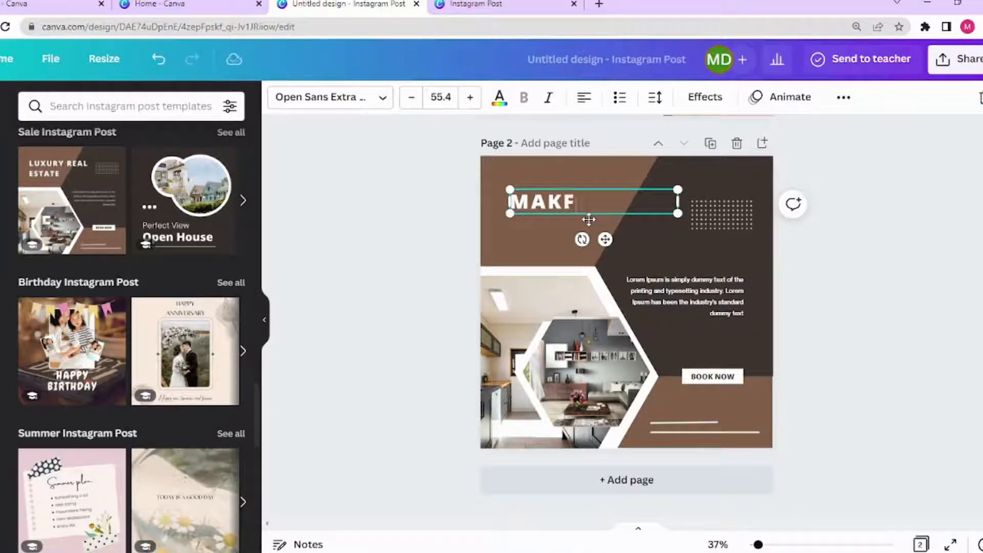
type("ENT")
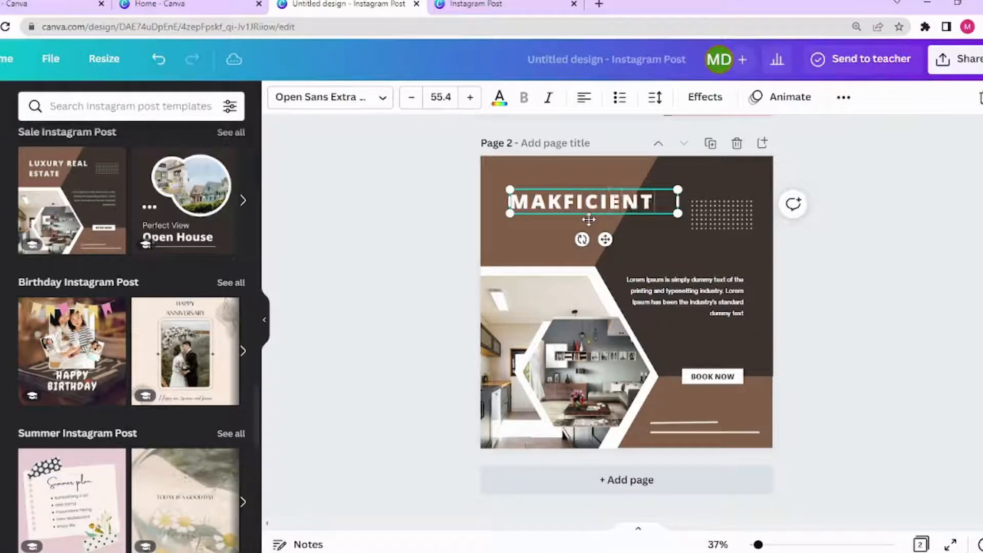
left_click(726, 228)
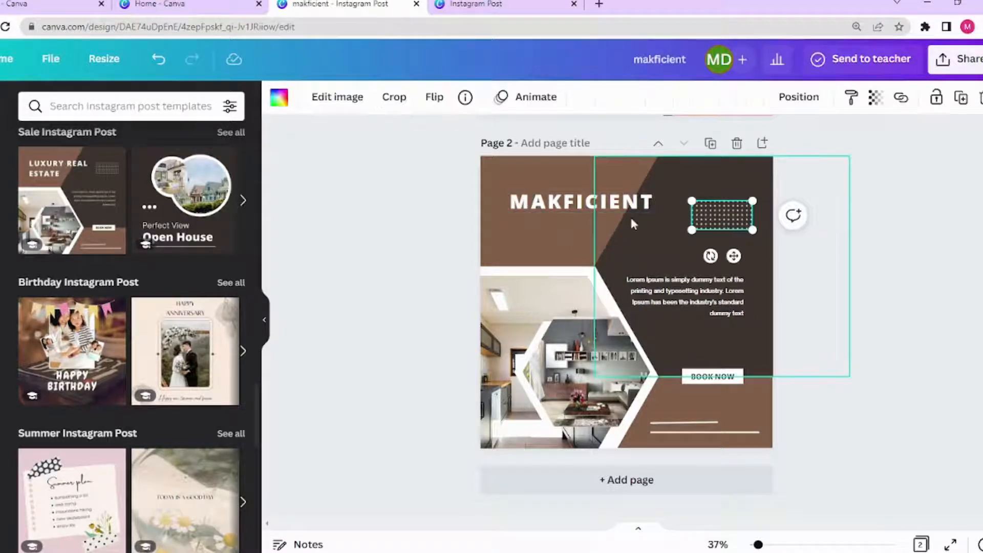
left_click(641, 238)
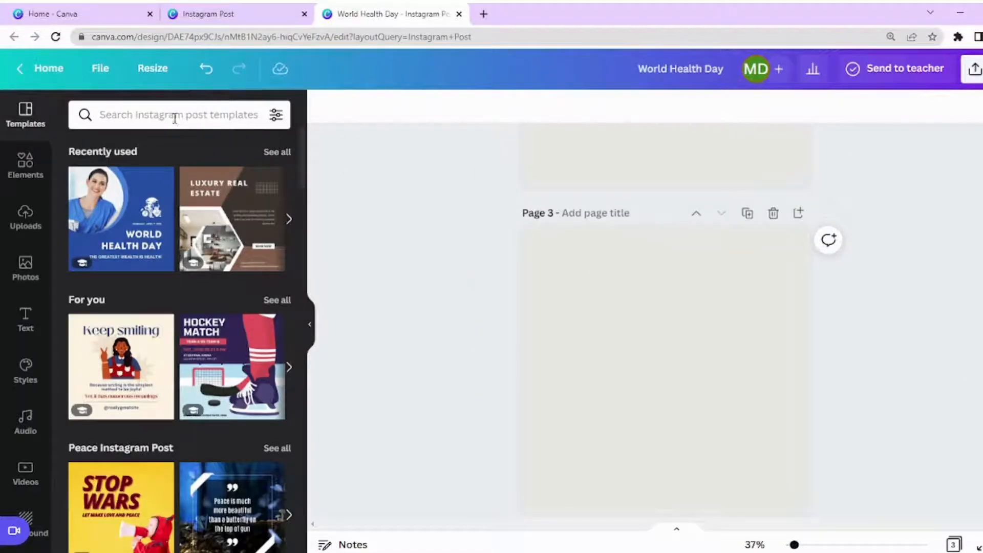
Search the Instagram post templates for "carousel" in the World Health Day design
left_click(158, 113)
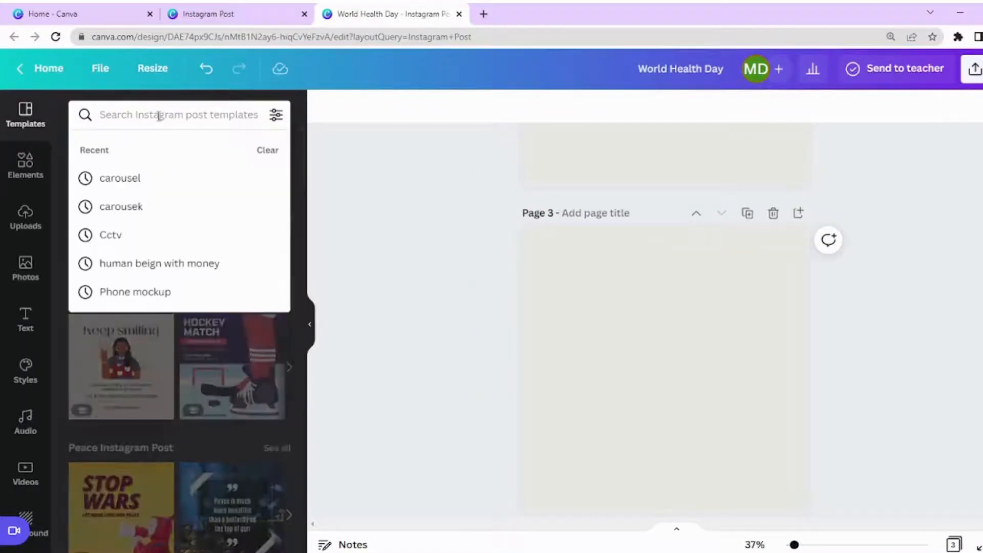
type("caro")
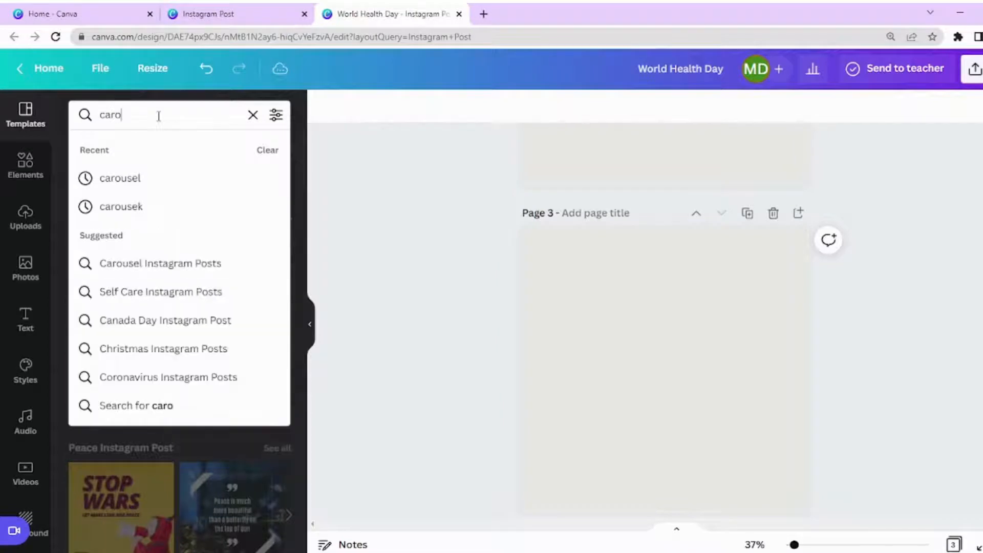
type("usel")
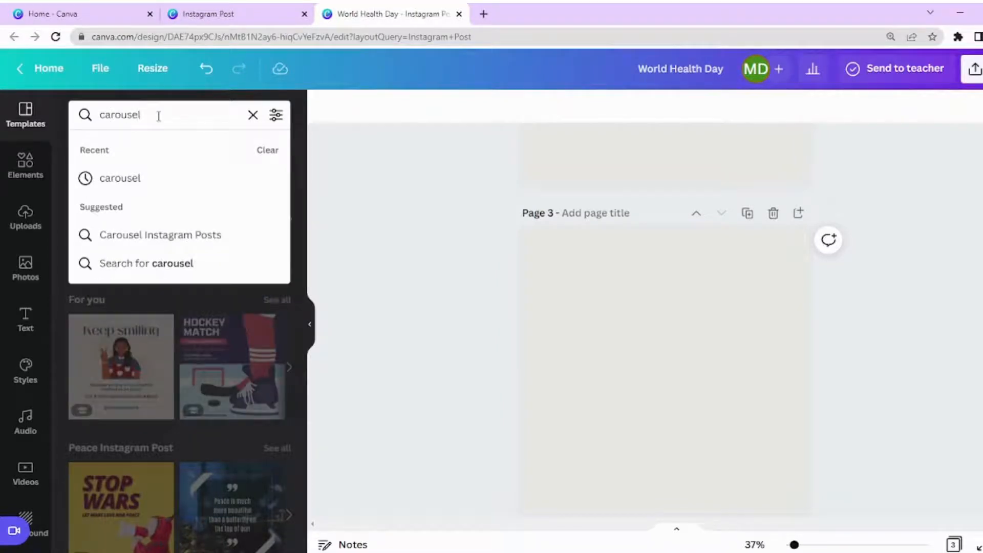
key("Return")
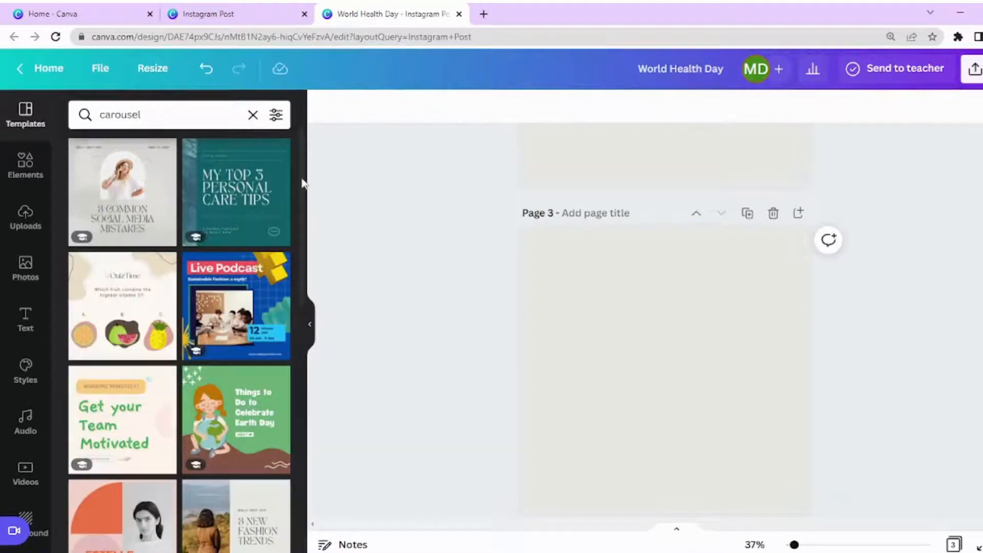
Apply all 7 pages of the "Purple & White Seamless Carousel Instagram Post" template to the World Health Day design
left_click_drag(302, 180, 295, 337)
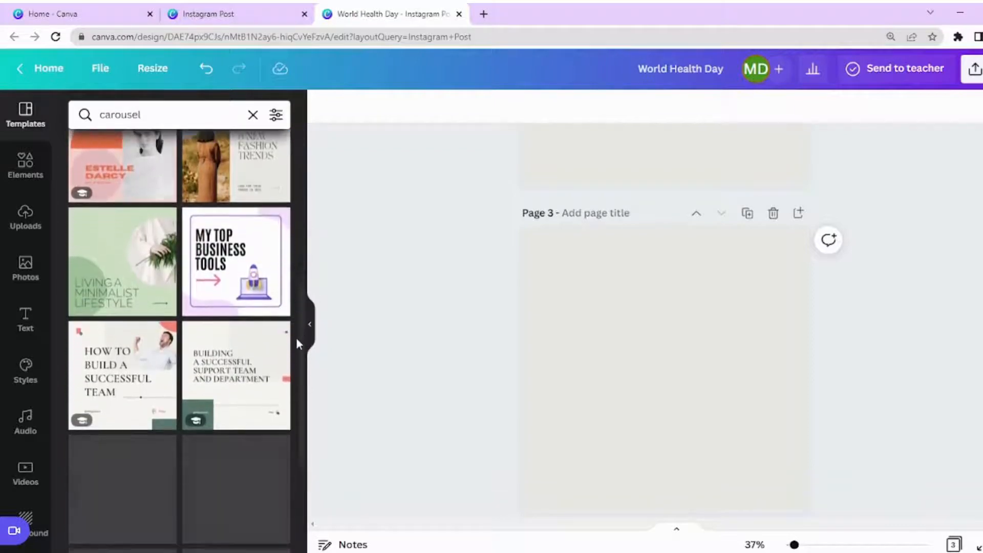
left_click(246, 263)
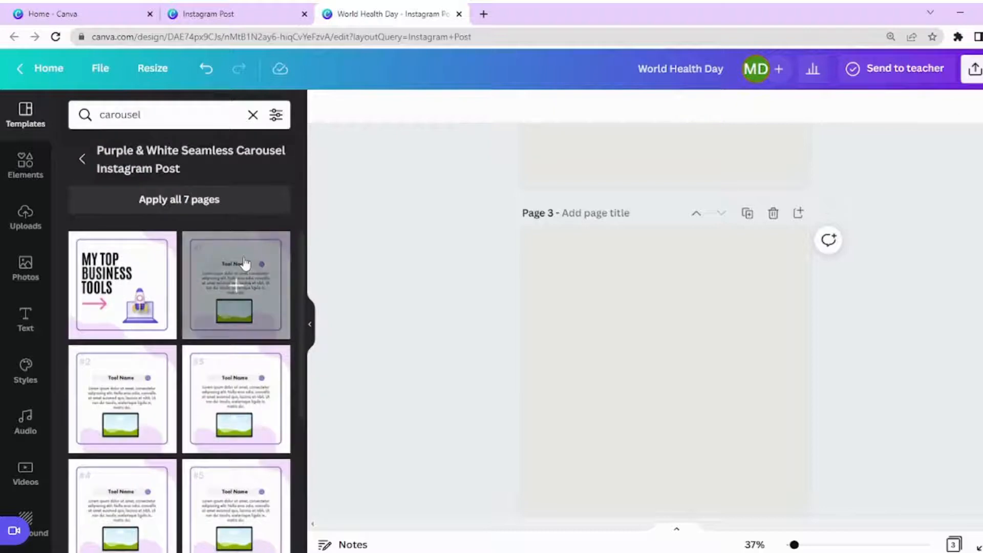
mouse_move(302, 271)
left_mouse_down()
mouse_move(309, 381)
mouse_move(314, 263)
left_mouse_up()
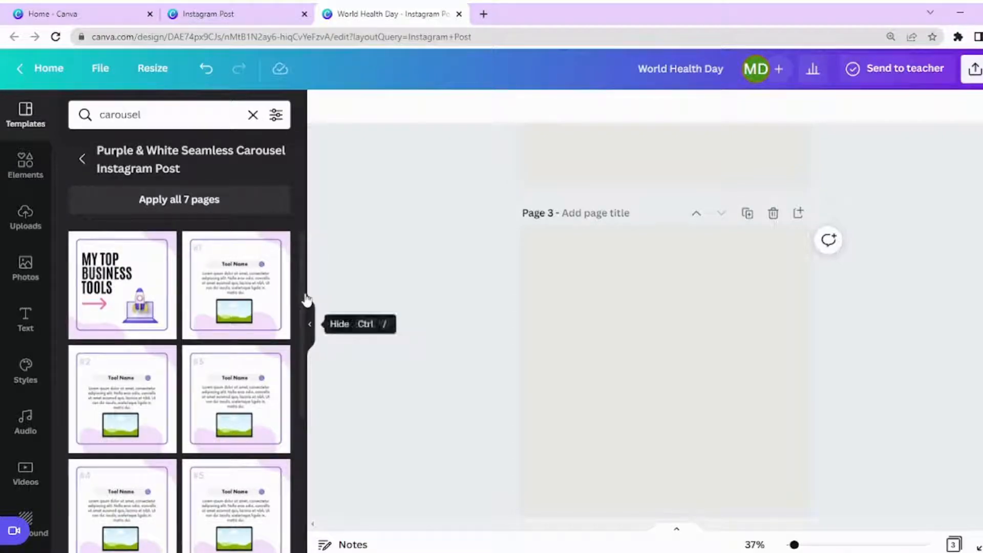
left_click(207, 205)
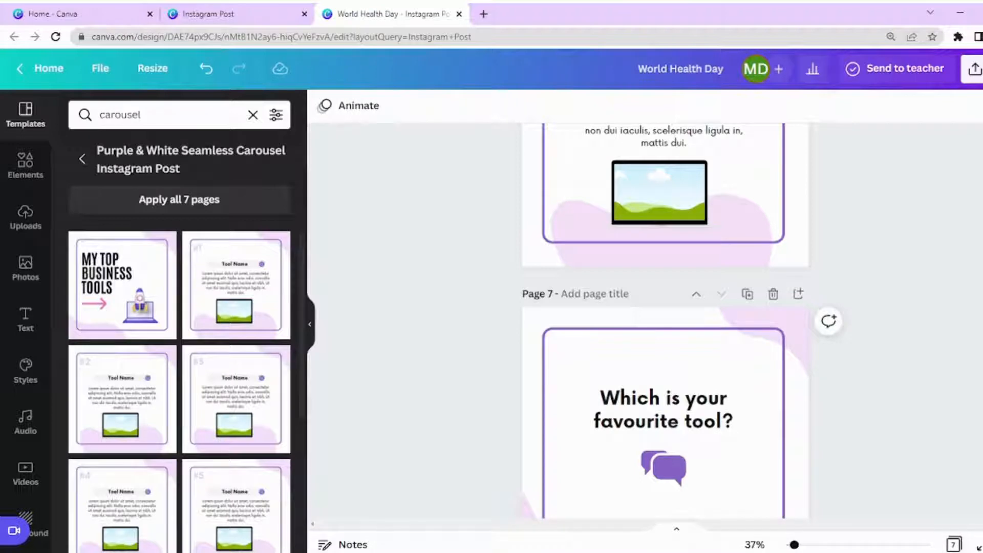
Look through the applied carousel pages from page 7 back up to page 2
scroll(666, 317, "up", 10)
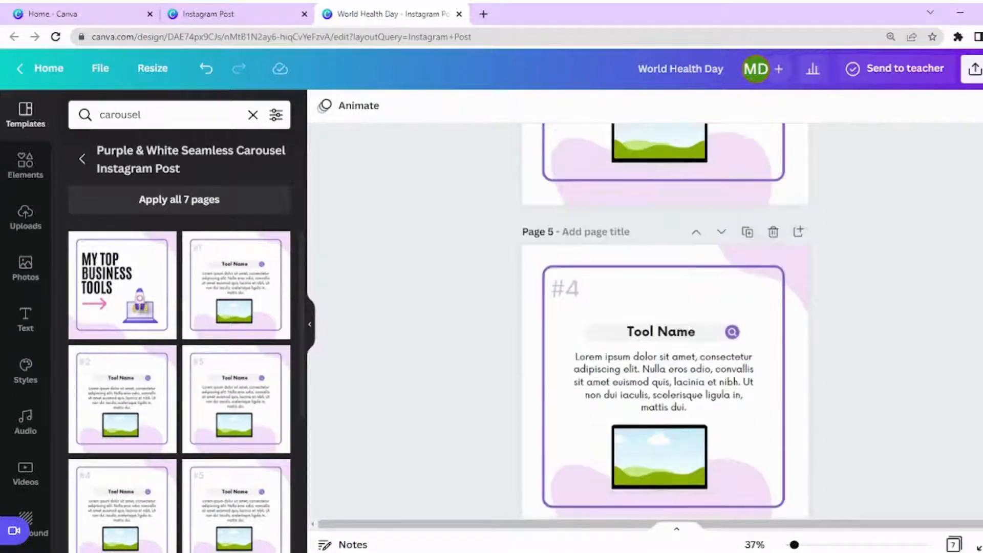
scroll(666, 317, "up", 3)
scroll(665, 317, "down", 10)
scroll(666, 318, "up", 3)
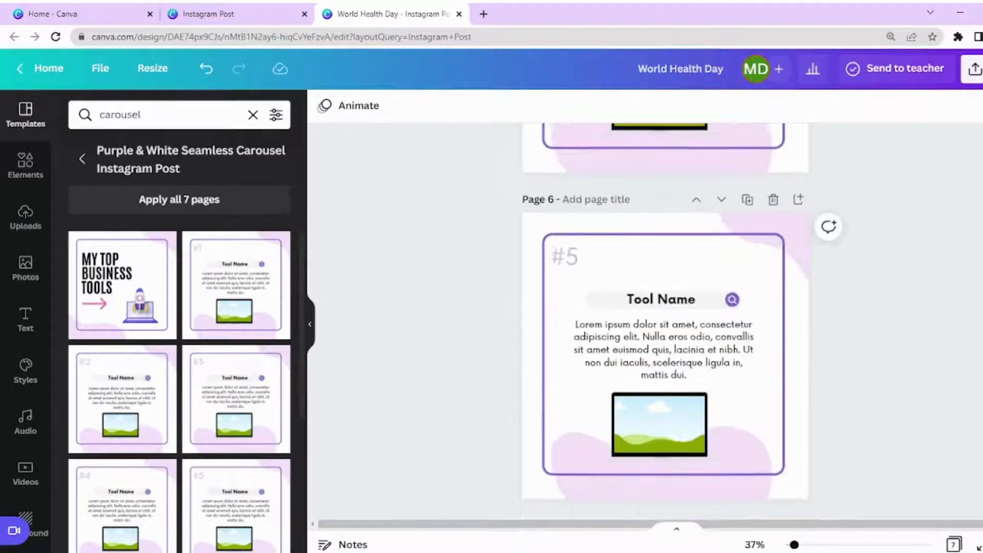
scroll(665, 317, "up", 1)
scroll(665, 317, "down", 1)
scroll(665, 317, "up", 6)
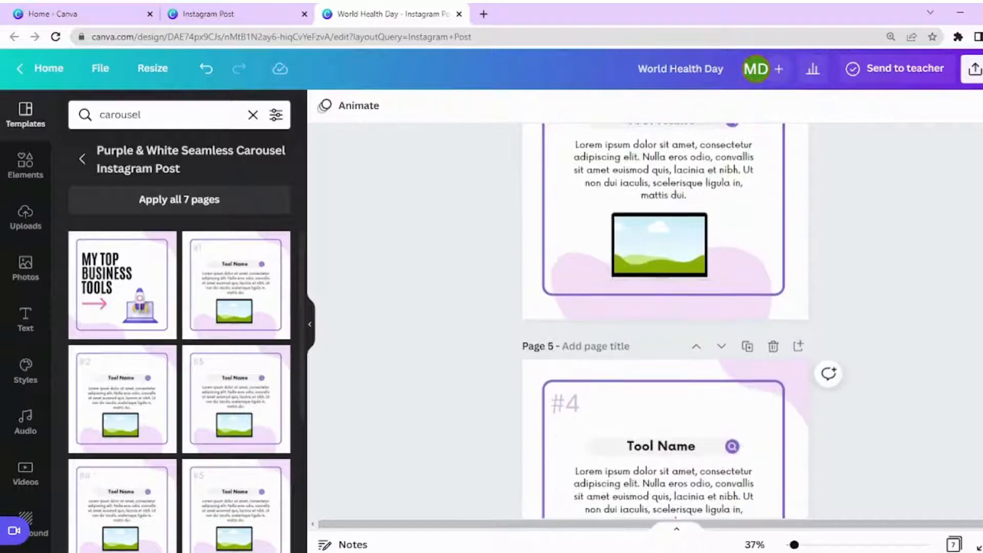
scroll(666, 317, "up", 8)
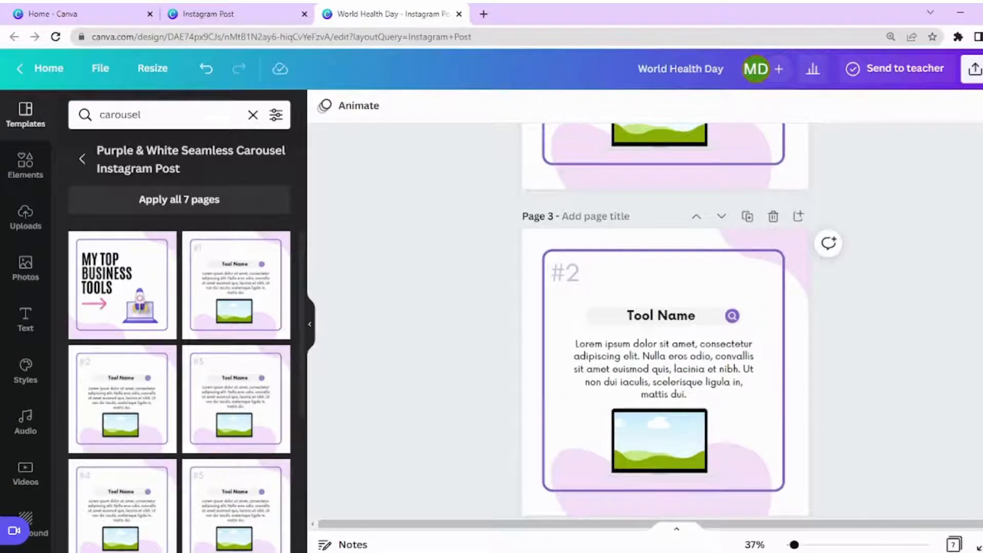
scroll(886, 213, "up", 5)
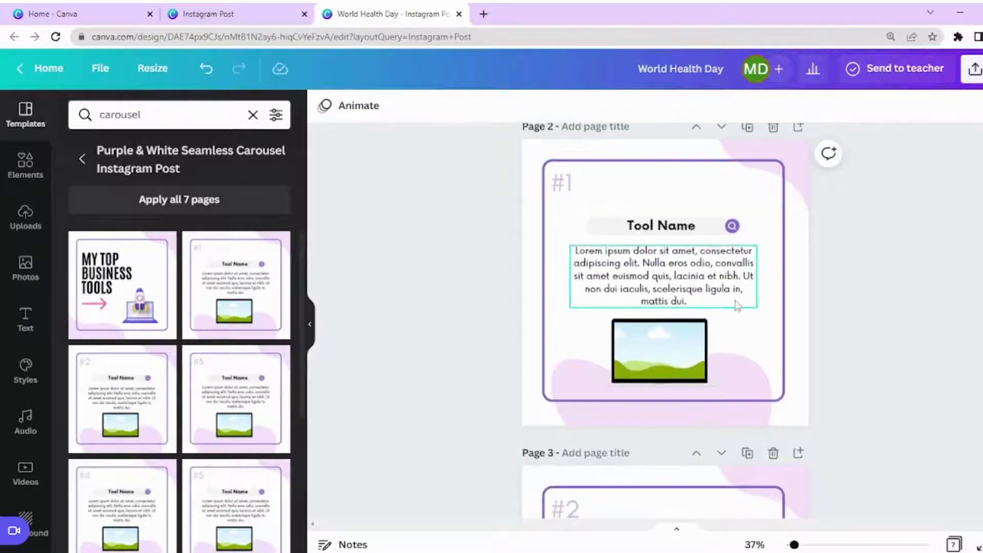
Replace the placeholder paragraph under "Tool Name" on page 2 with the start of a self-introduction giving the presenter's first name
left_click(727, 307)
left_click(725, 303)
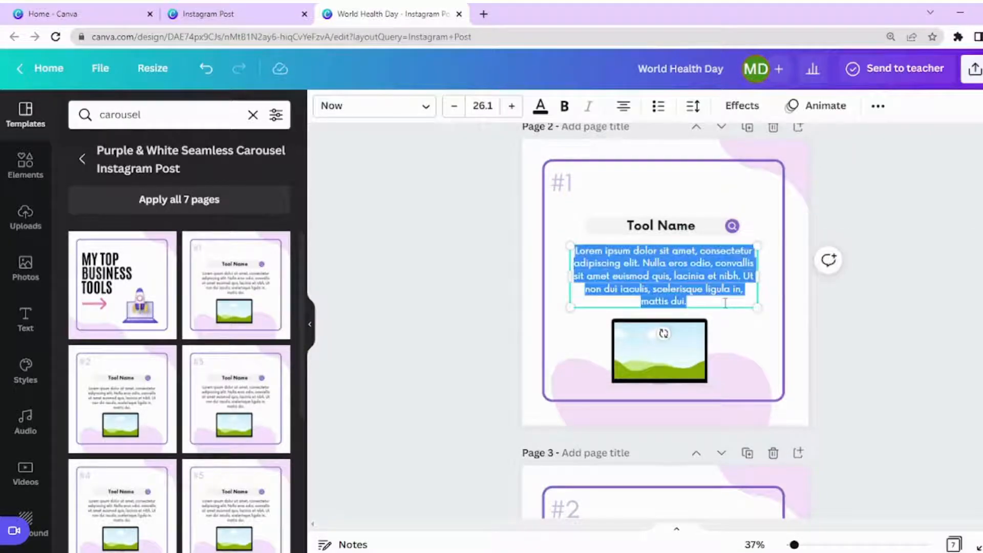
key("BackSpace")
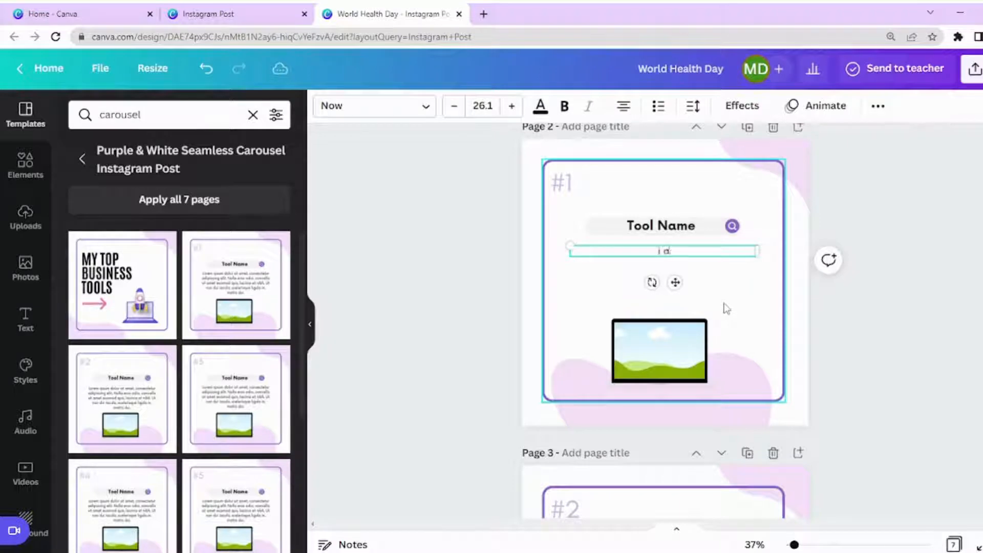
type("i am Mary and")
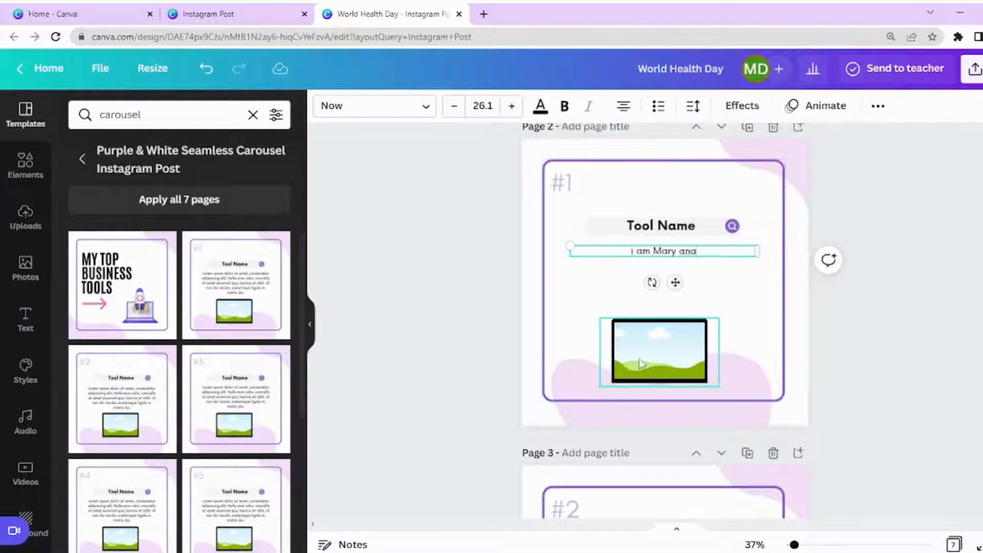
Move the laptop-shaped frame on page 2 slightly to the right and fill it with the recently used living-room photo
left_click(642, 363)
mouse_move(641, 364)
left_mouse_down()
mouse_move(522, 353)
mouse_move(686, 327)
mouse_move(703, 275)
mouse_move(642, 373)
mouse_move(632, 372)
mouse_move(654, 318)
mouse_move(650, 368)
mouse_move(659, 359)
left_mouse_up()
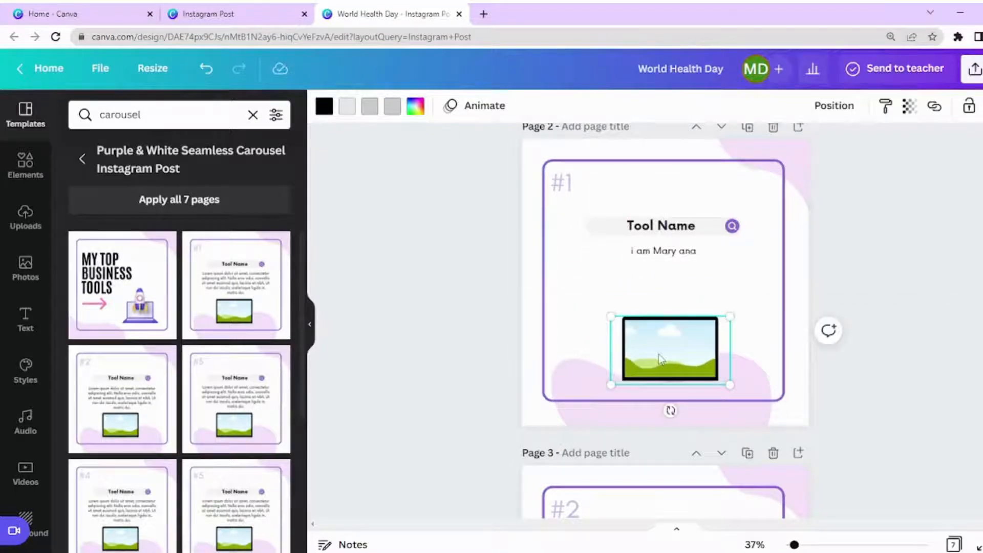
left_click(29, 276)
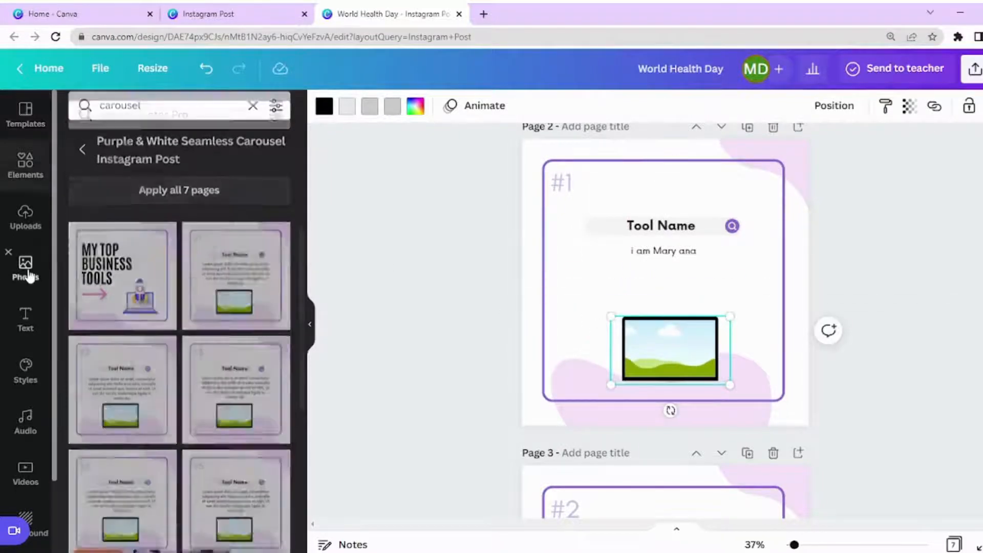
left_click(132, 250)
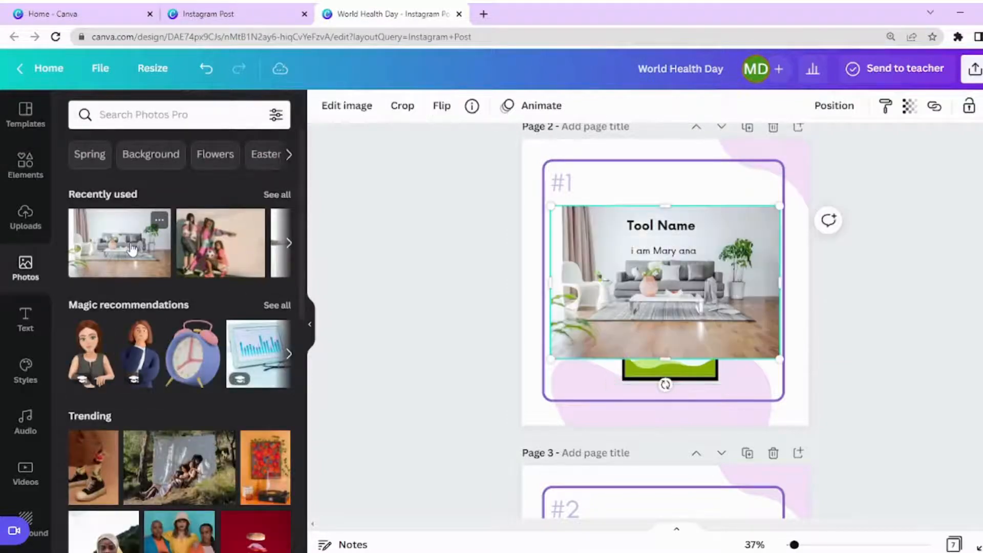
left_click_drag(691, 270, 684, 339)
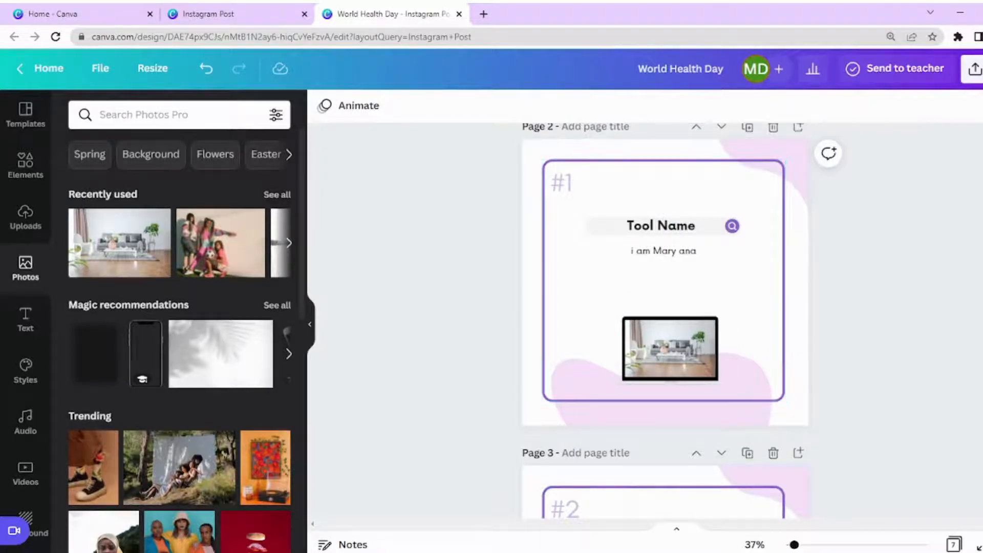
left_click(682, 234)
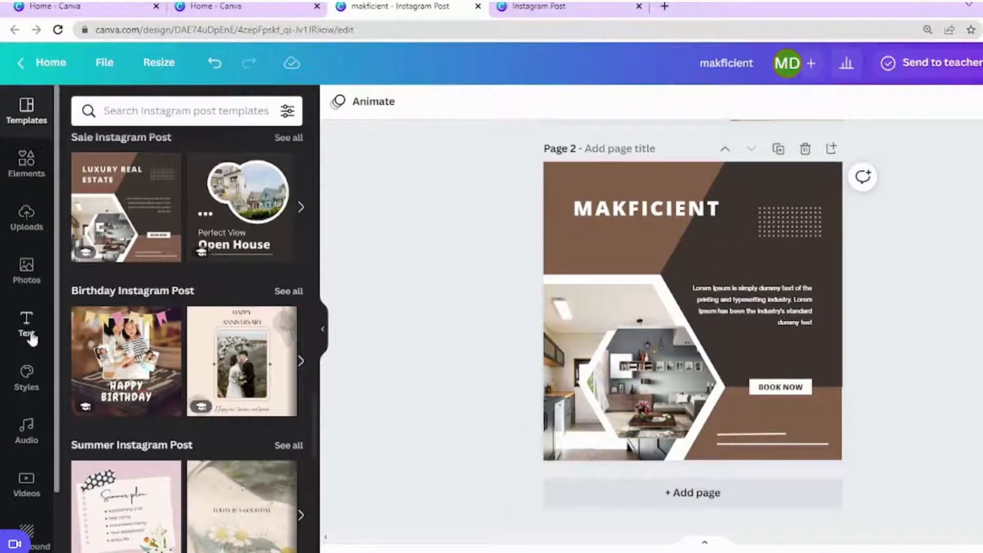
Search the elements library for "chair" in the makficient design and browse the results
left_click(31, 174)
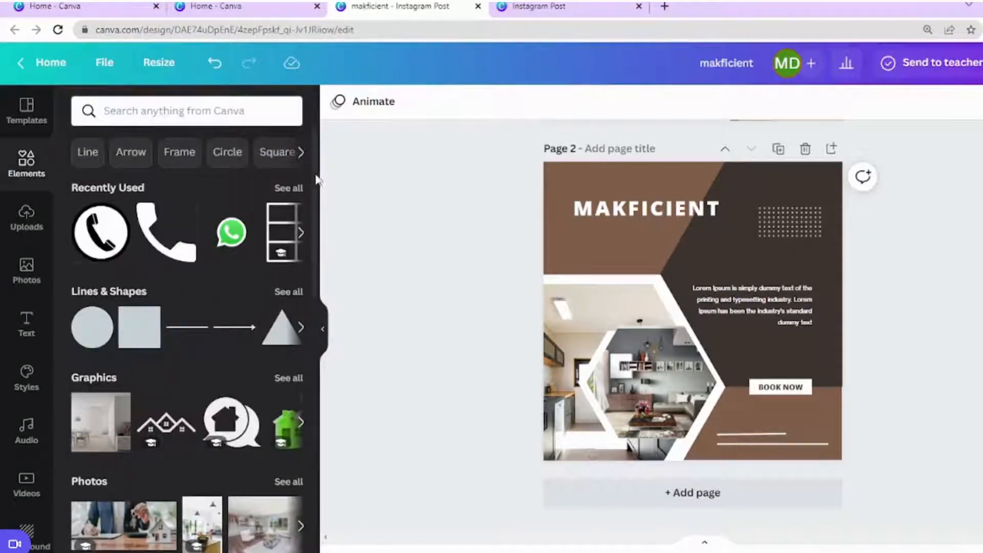
scroll(318, 179, "down", 2)
scroll(319, 169, "up", 2)
left_click(189, 107)
type("c")
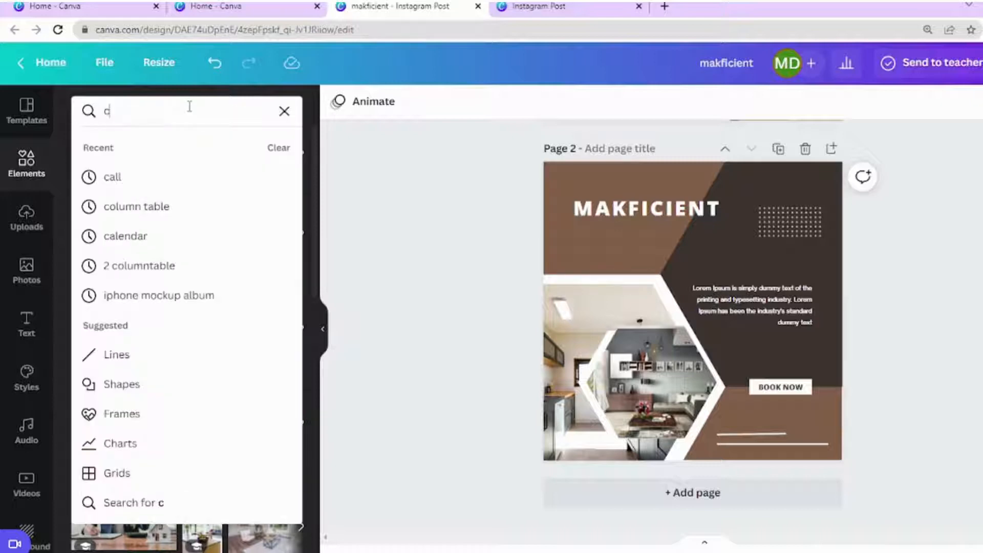
type("hair")
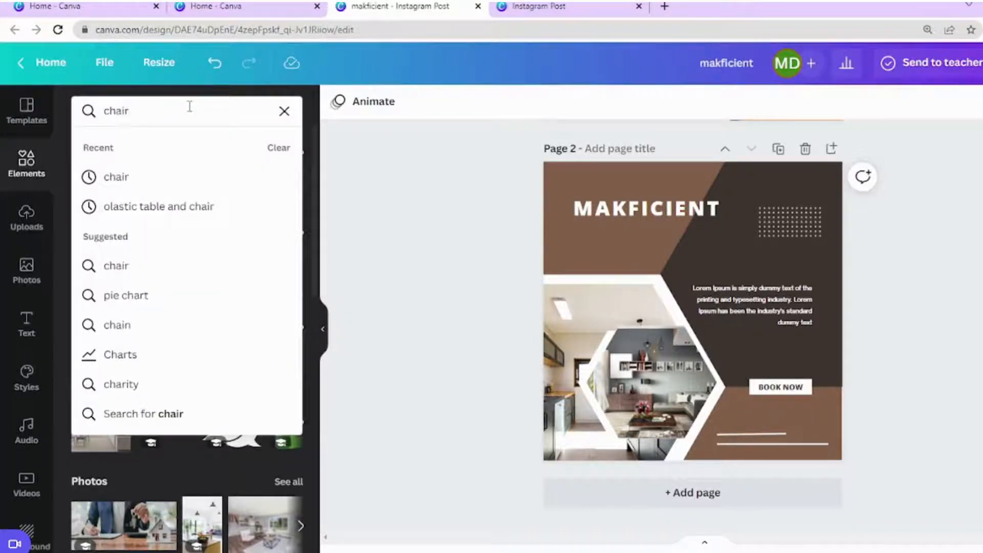
key("Return")
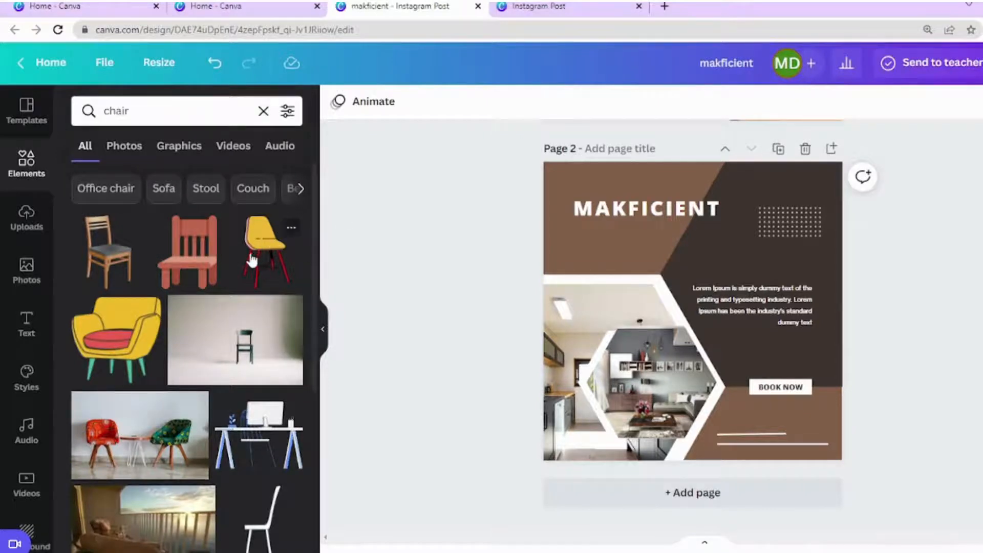
left_click_drag(312, 246, 313, 479)
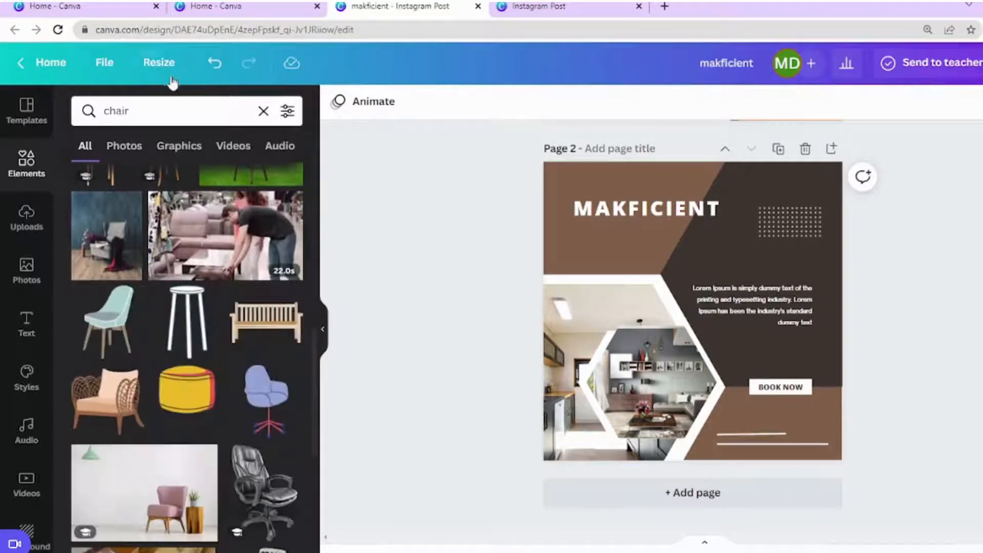
Replace the elements search term with "spArkle" and run the search
left_click(169, 109)
key("BackSpace")
key("BackSpace")
key("BackSpace")
key("BackSpace")
key("BackSpace")
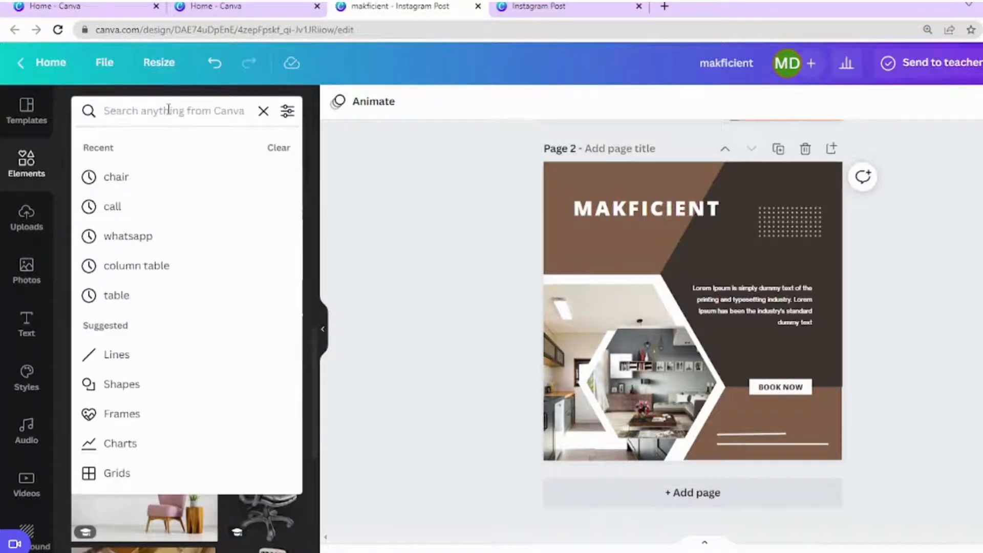
type("spR")
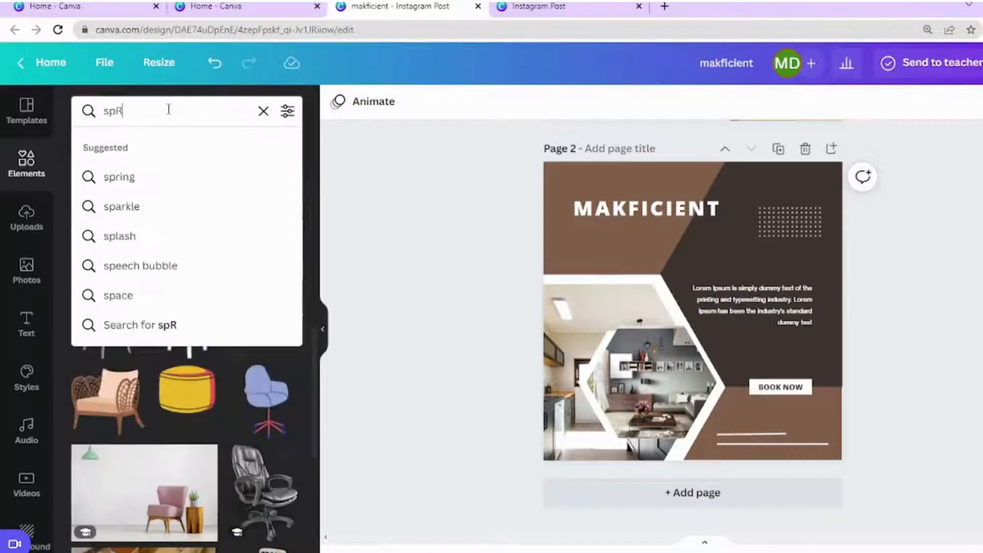
key("BackSpace")
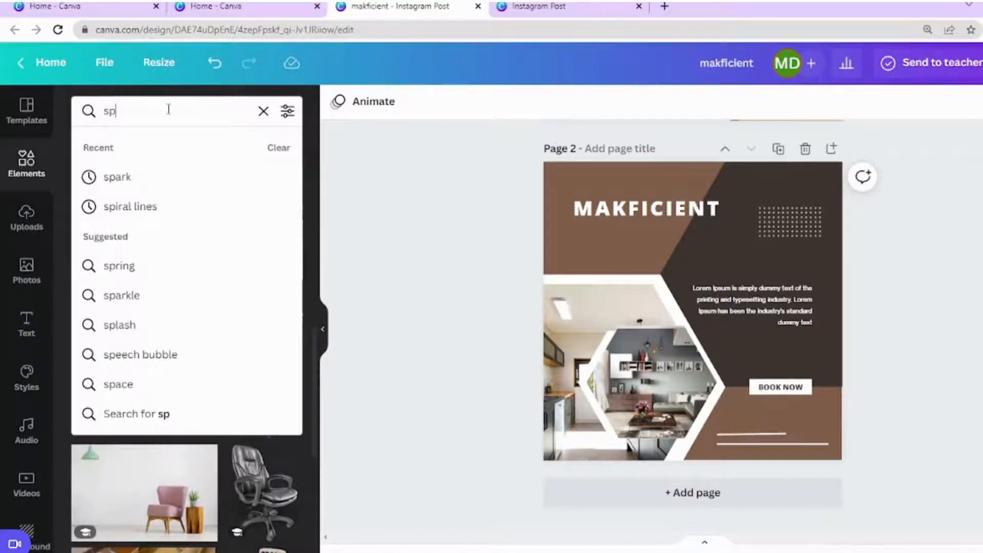
type("A")
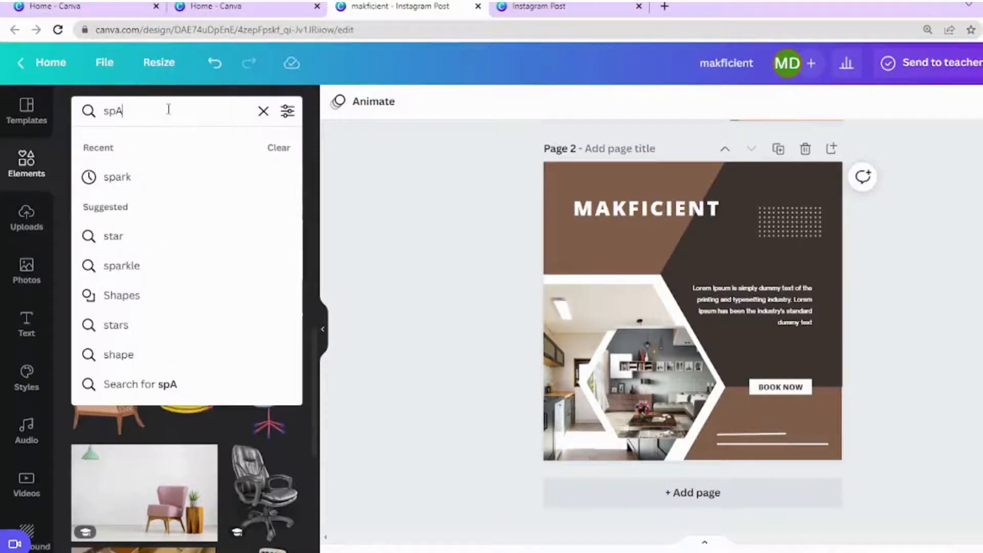
type("rkle")
key("Return")
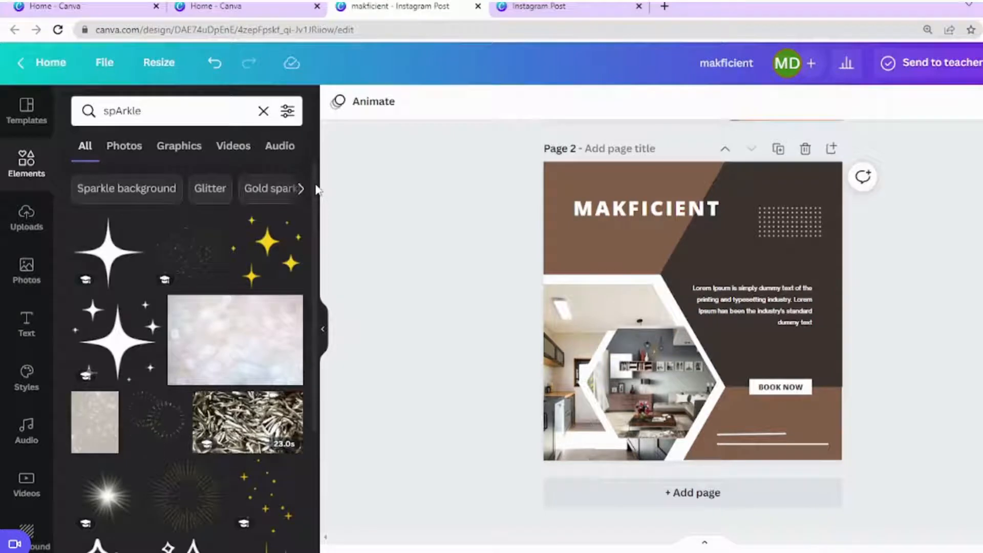
Add the four-pointed star cluster, the 23-second small-fish video and the firework circles to page 2, and insert a blank page after it
scroll(316, 205, "down", 2)
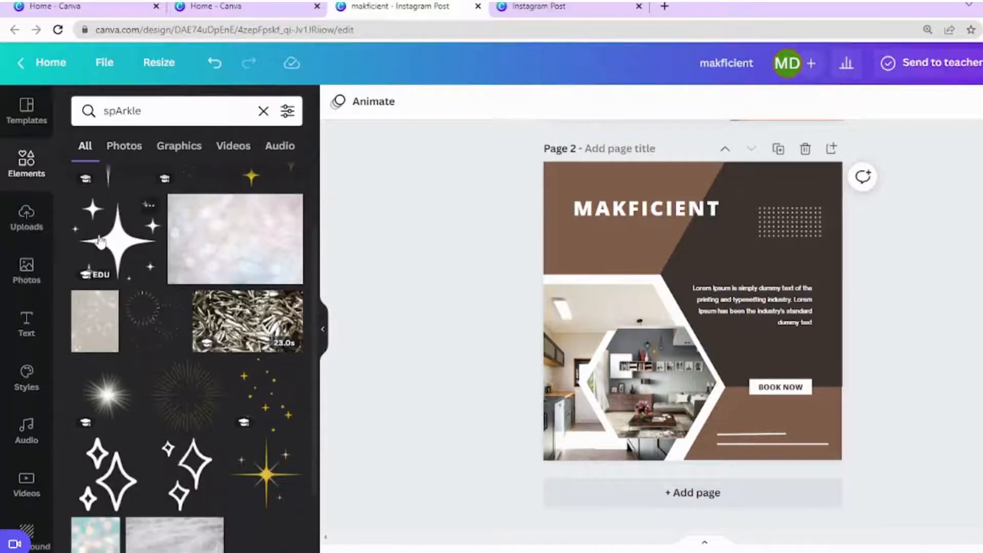
left_click(100, 240)
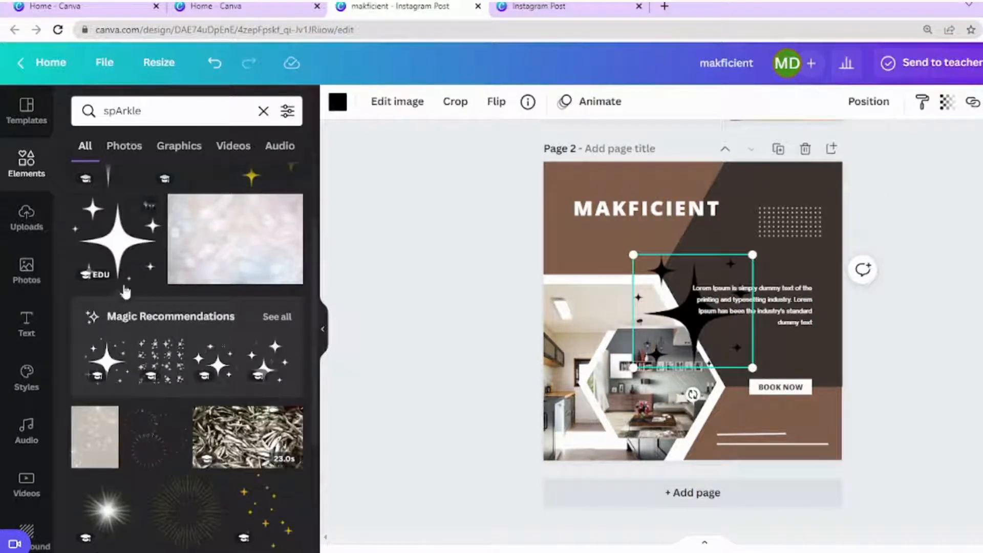
left_click(228, 443)
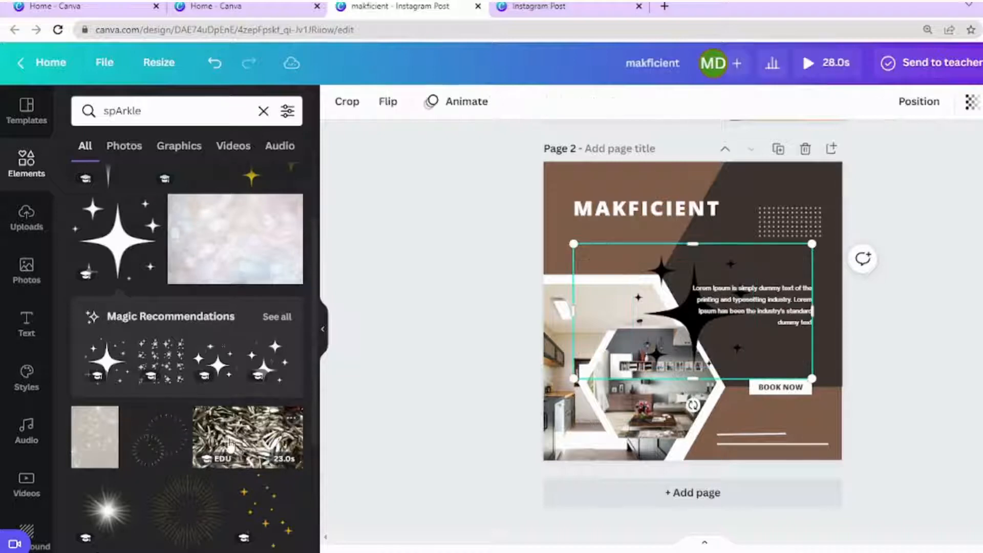
left_click(150, 441)
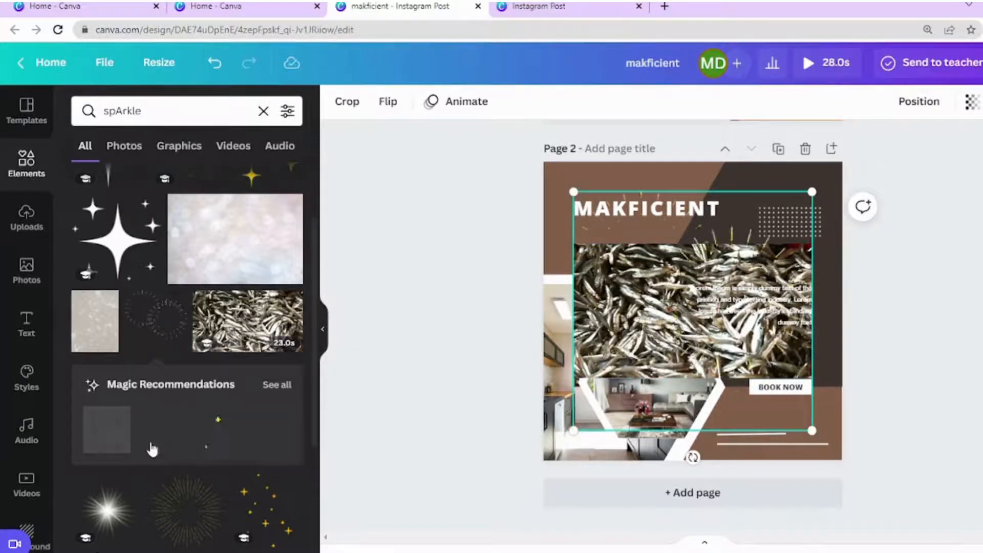
left_click(828, 151)
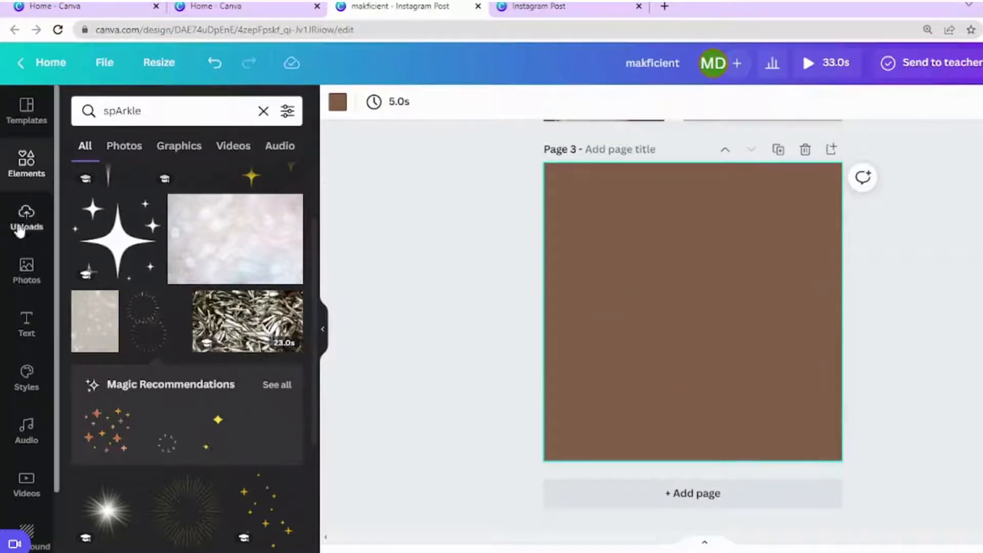
View the uploaded images and open the file chooser for uploading media, closing it without selecting a file
left_click(26, 226)
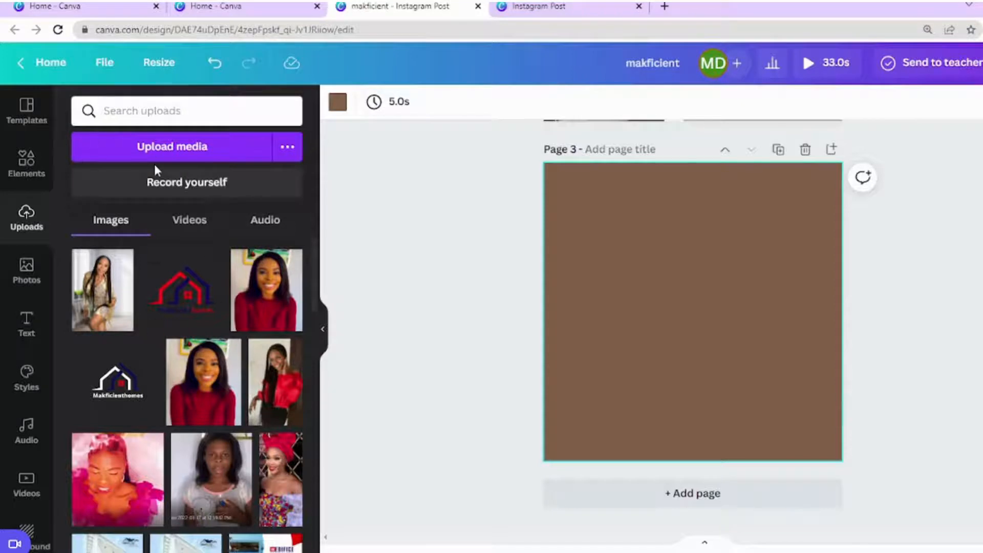
left_click(165, 156)
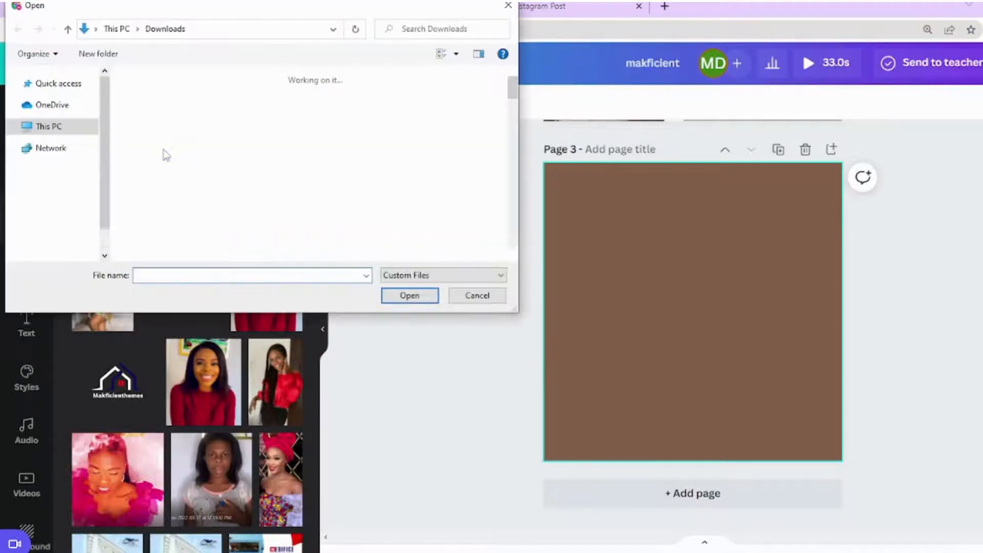
left_click(513, 11)
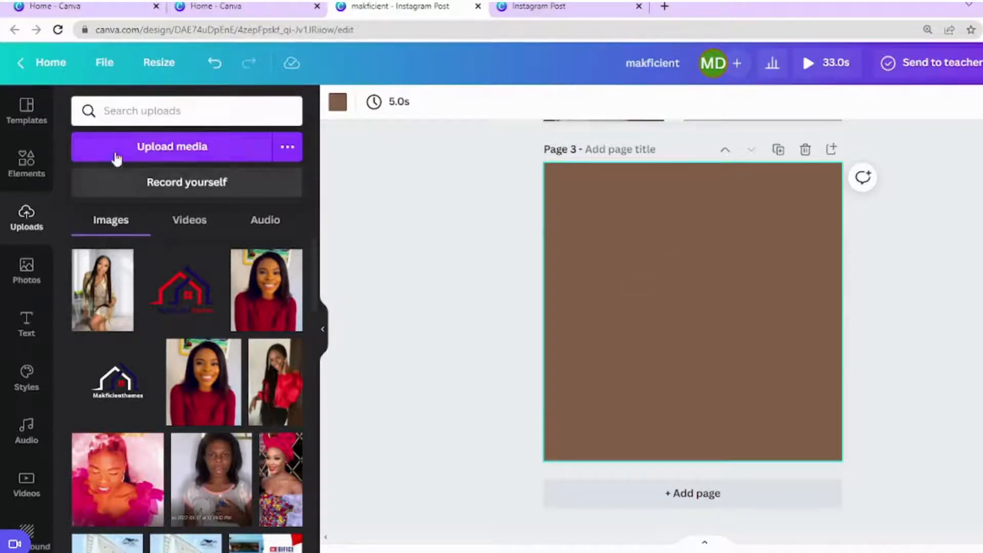
Browse the photo library, add the photo of three women with a football to page 3 and enlarge it
left_click(28, 274)
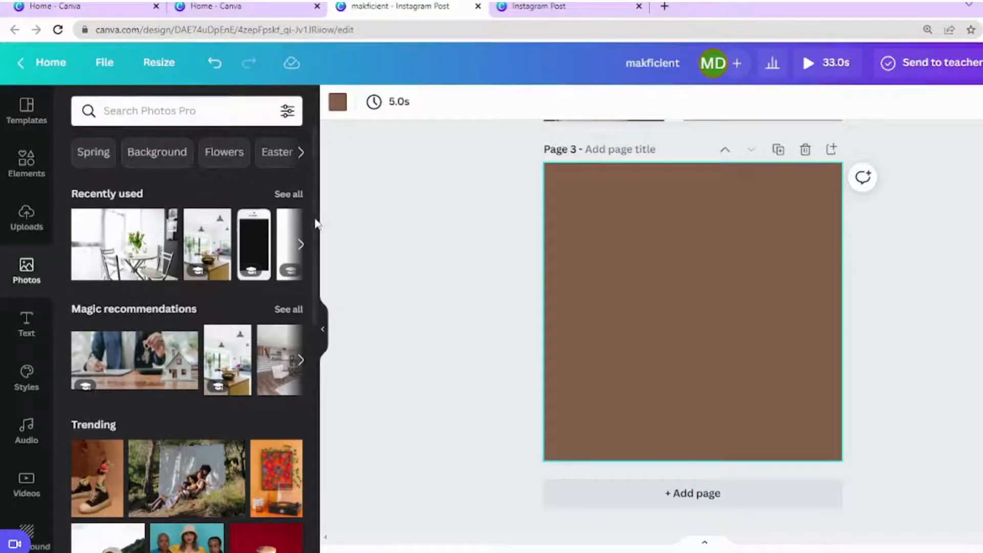
left_click_drag(316, 225, 313, 374)
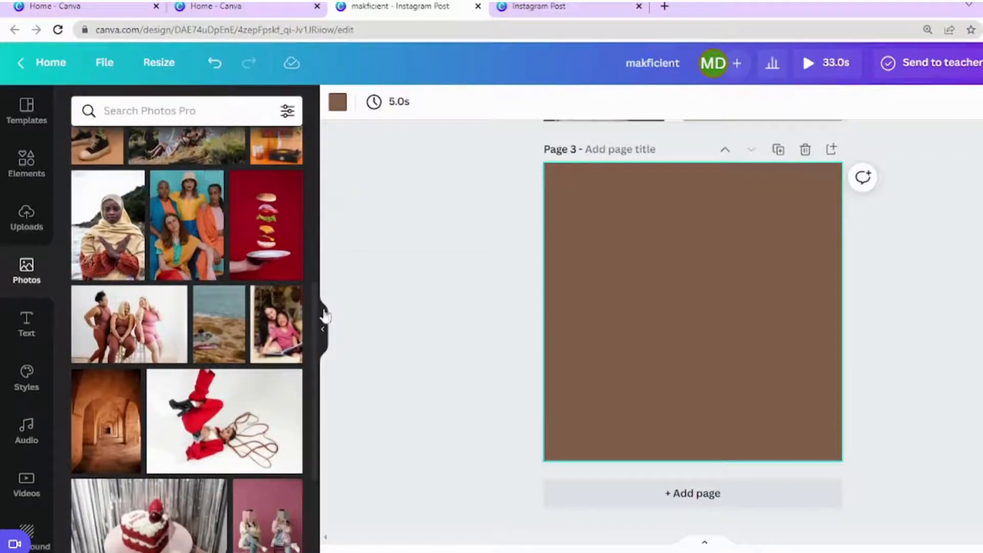
left_click_drag(313, 314, 312, 547)
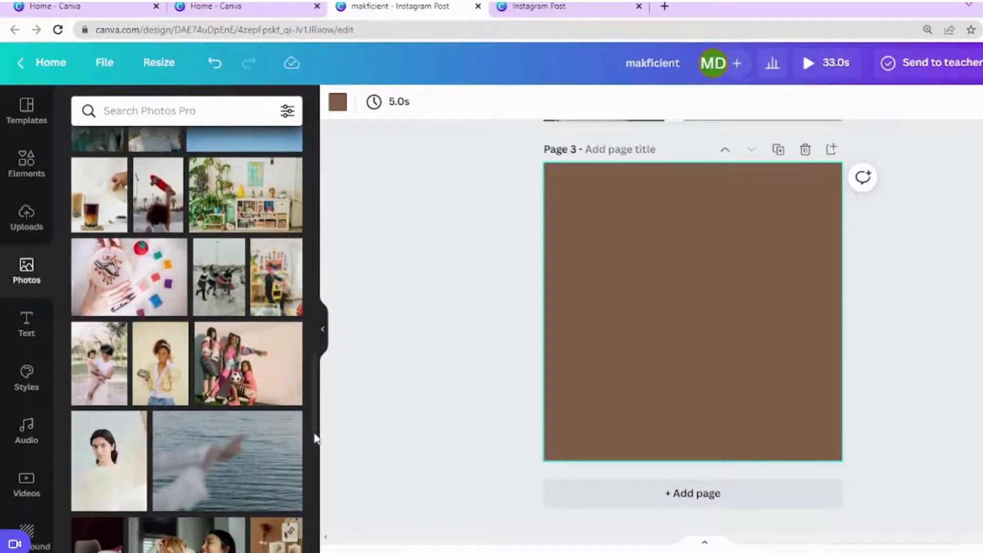
left_click_drag(315, 439, 320, 467)
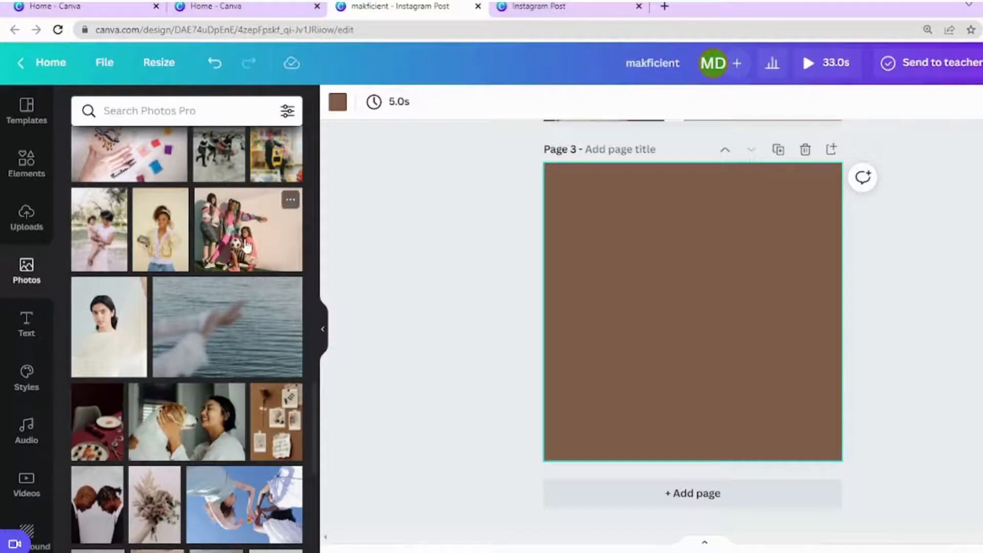
left_click(244, 244)
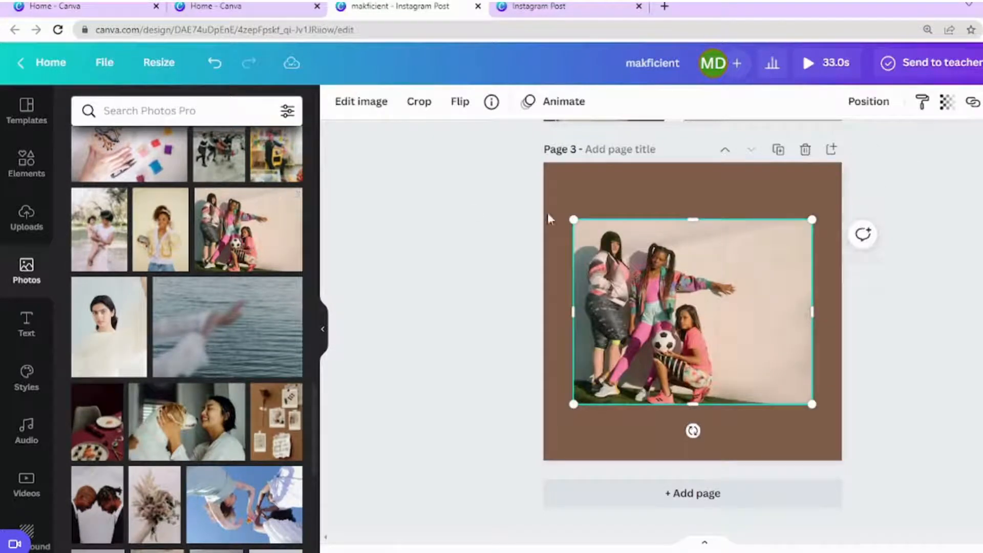
left_click_drag(574, 217, 549, 202)
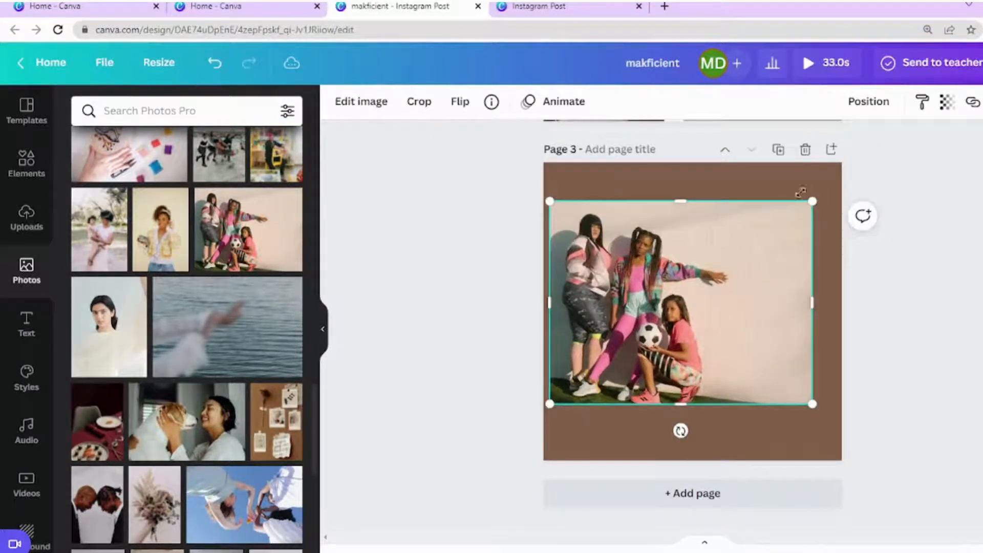
left_click_drag(814, 201, 842, 178)
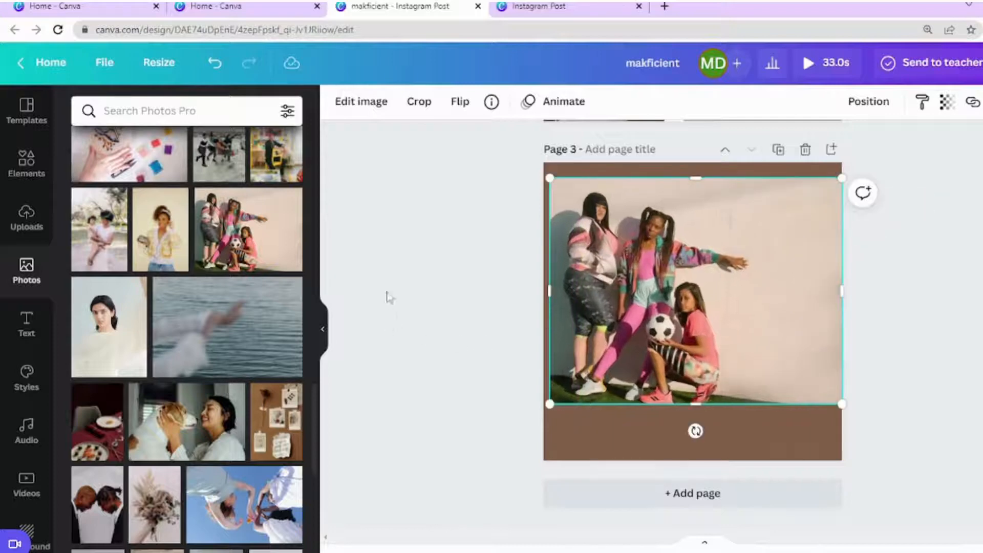
Search the photo library for "living room"
left_click(210, 111)
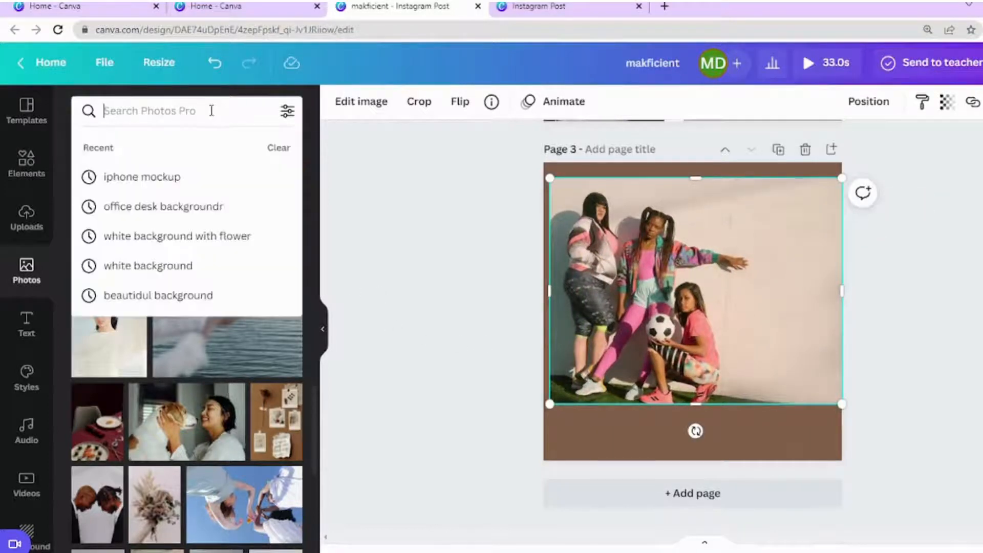
key("Escape")
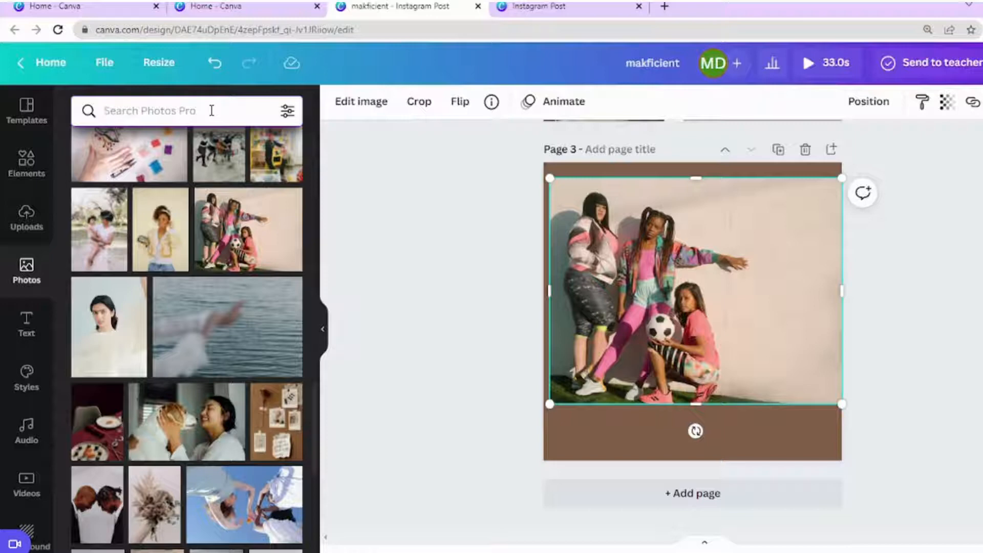
type("li")
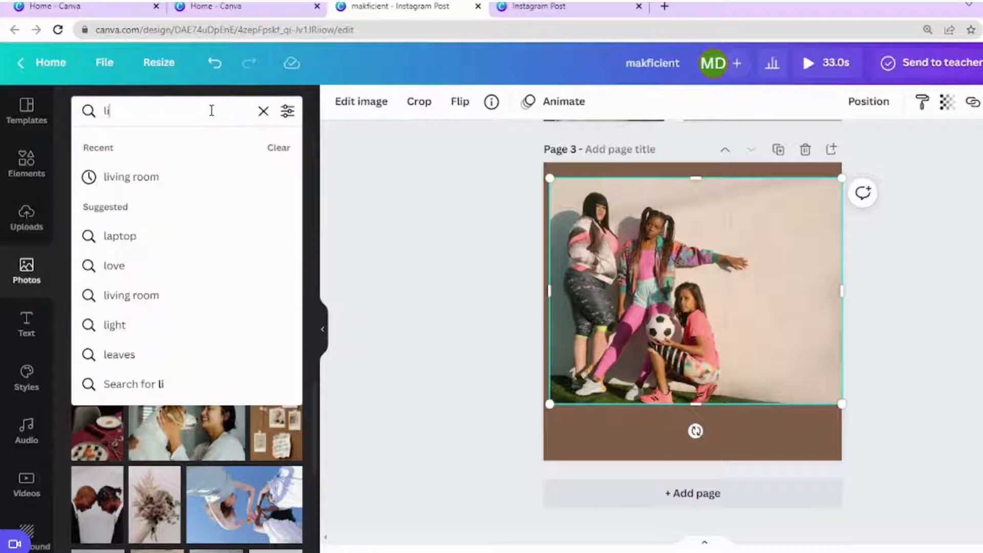
type("ving room")
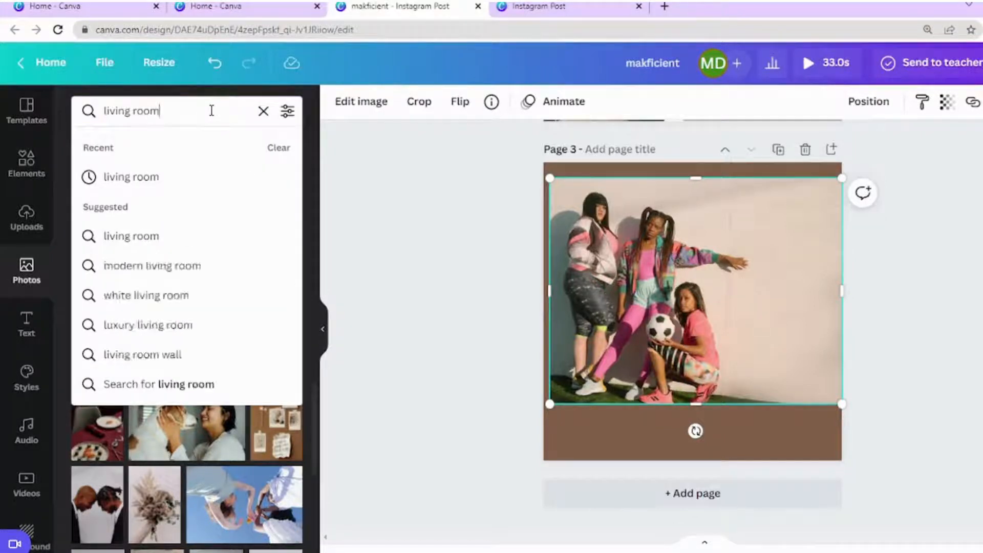
key("Return")
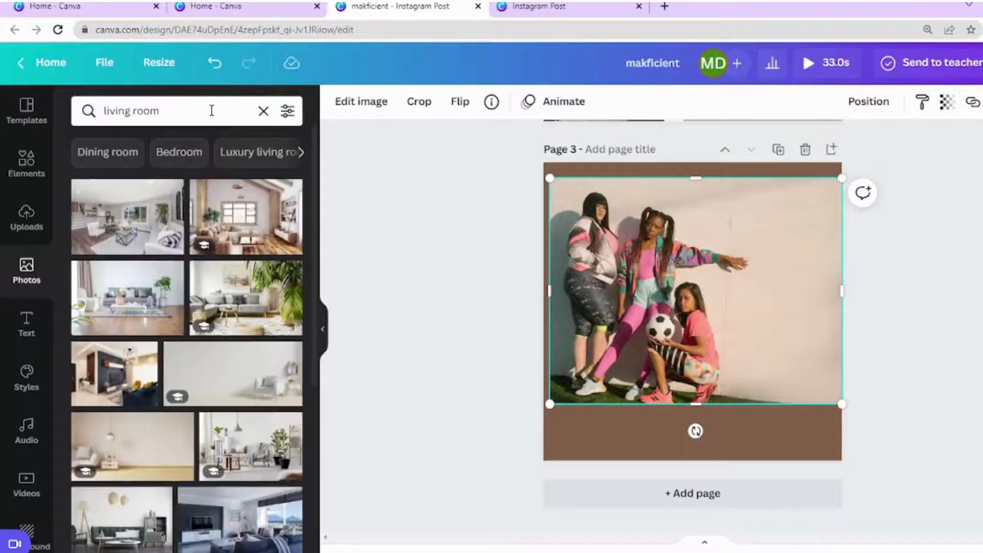
Replace the group photo on page 3 with the grey-sofa living room photo, enlarged to cover the whole page
key("Delete")
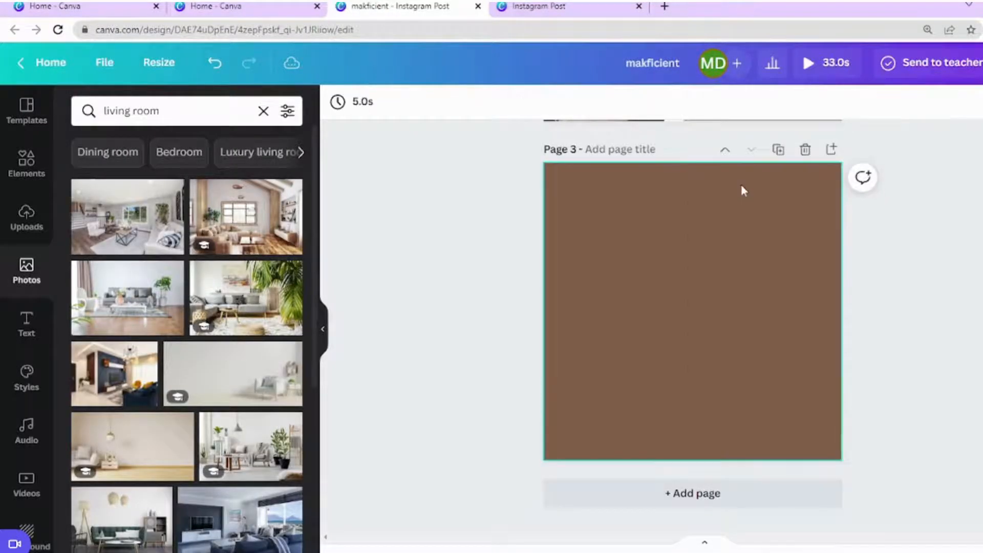
left_click(133, 297)
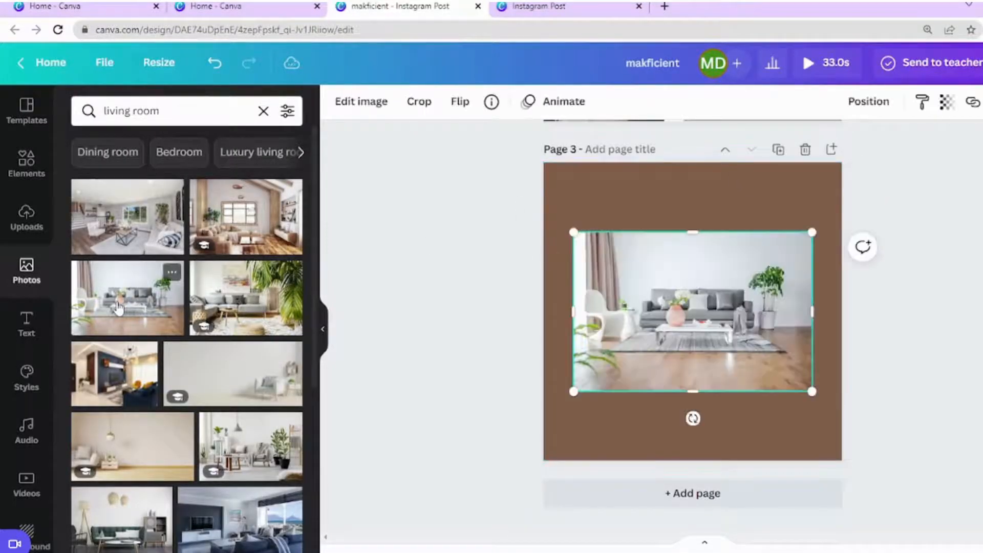
left_click_drag(573, 234, 514, 193)
left_click_drag(810, 194, 852, 165)
left_click_drag(687, 392, 689, 463)
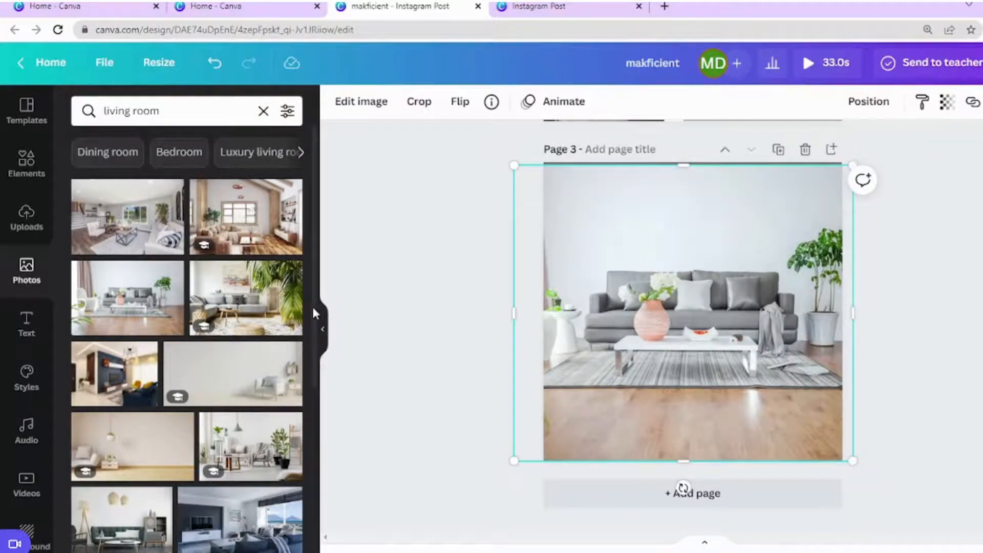
Look through more living room photos and delete the one placed on page 3
scroll(313, 313, "down", 5)
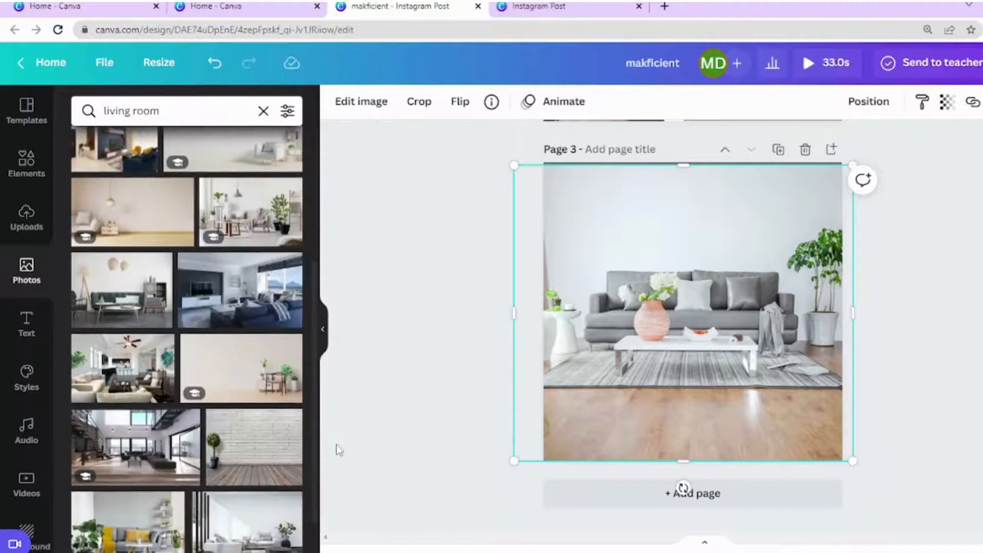
key("Delete")
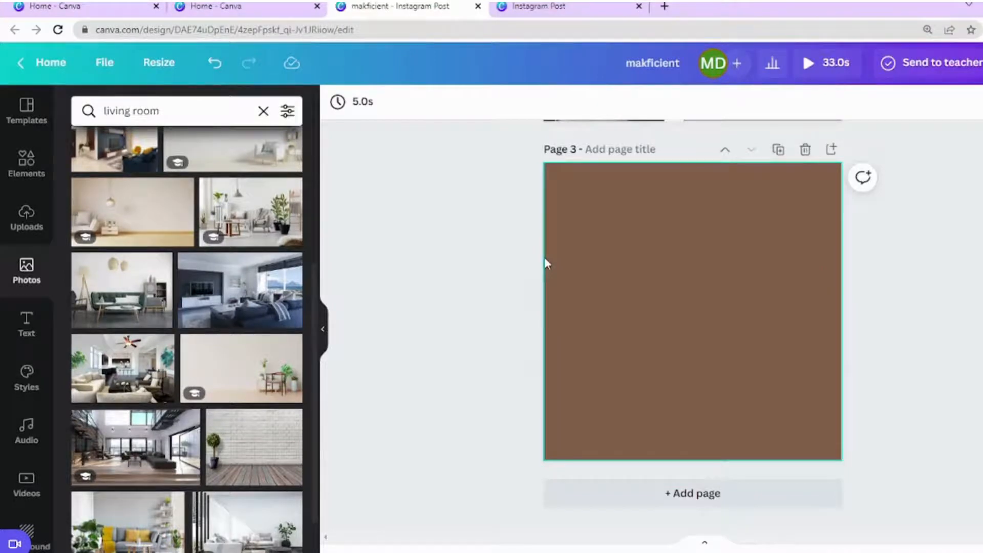
Add a heading reading "branding" to page 3 and enlarge it to about font size 80
left_click(27, 320)
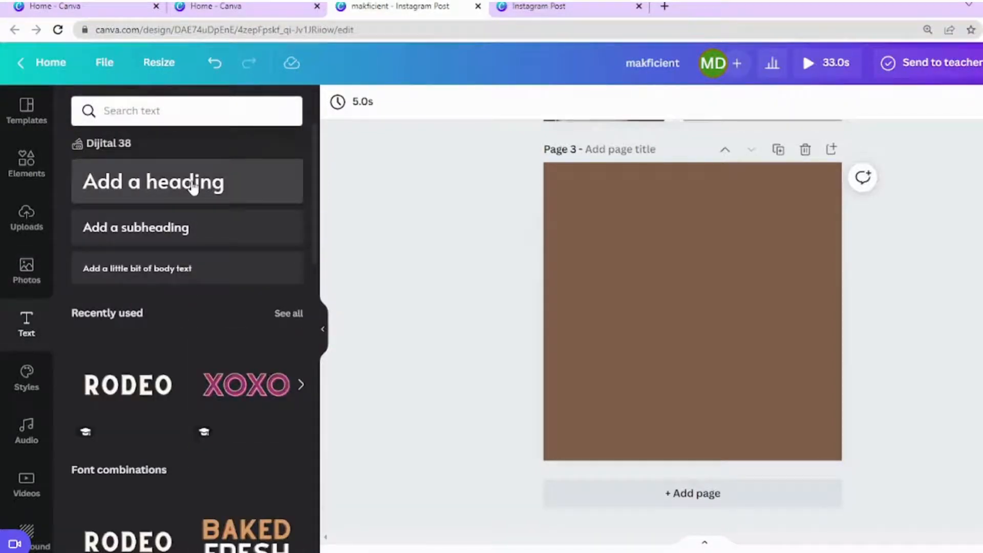
left_click(193, 186)
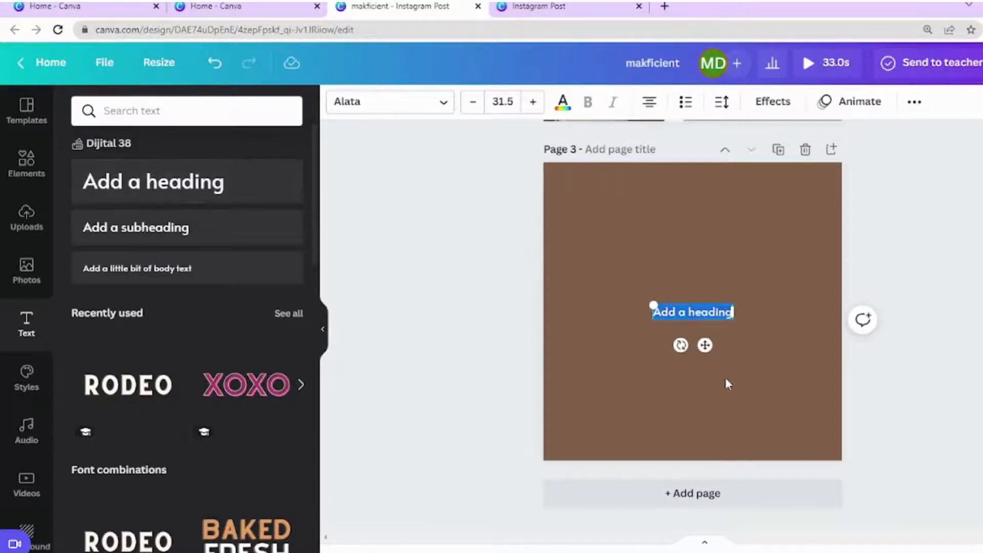
scroll(726, 377, "up", 1)
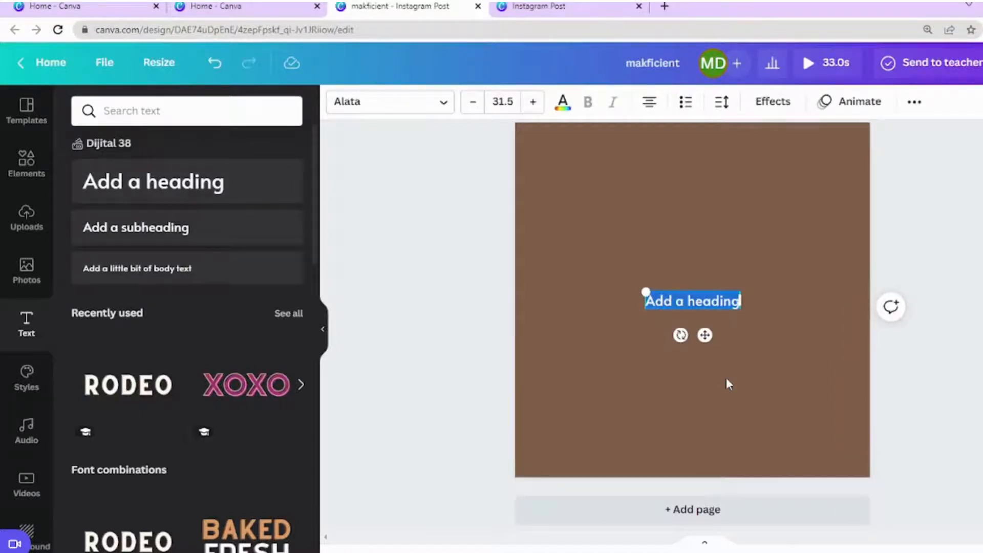
type("bran")
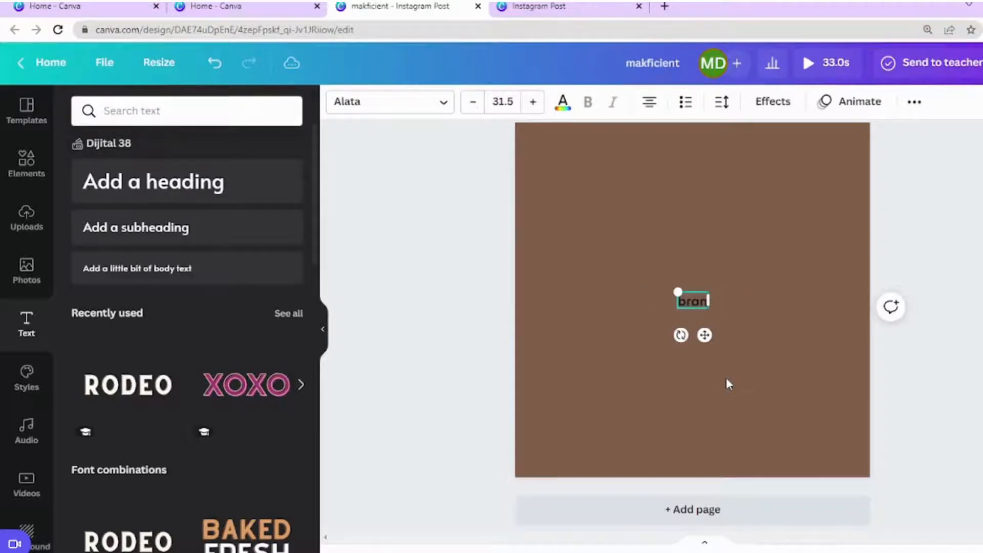
type("ding")
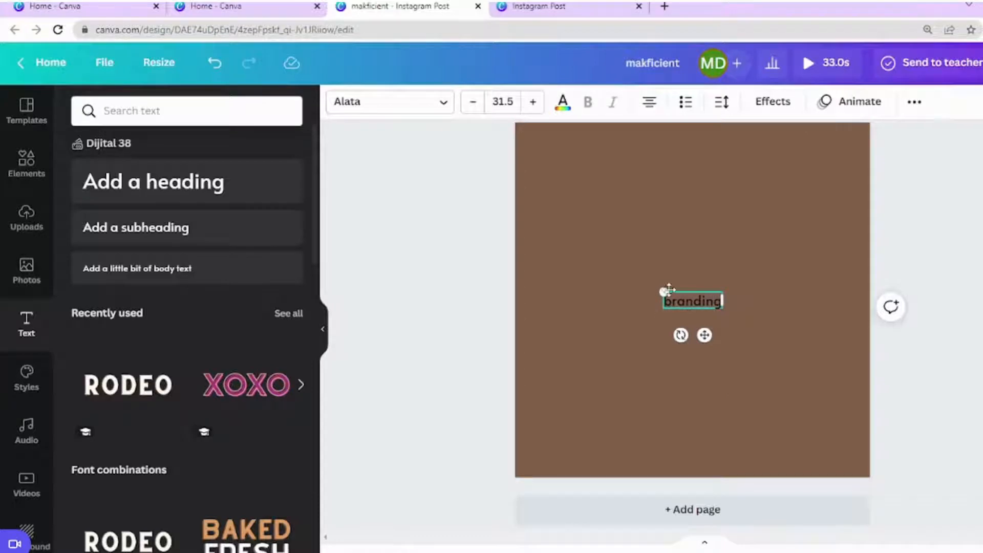
left_click_drag(663, 290, 582, 224)
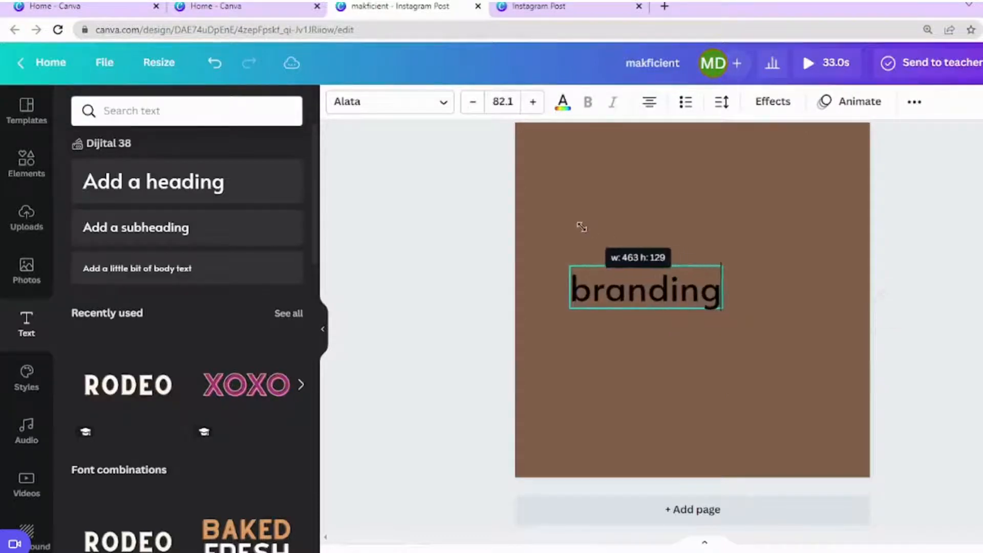
left_click_drag(721, 266, 834, 233)
left_click_drag(835, 309, 719, 286)
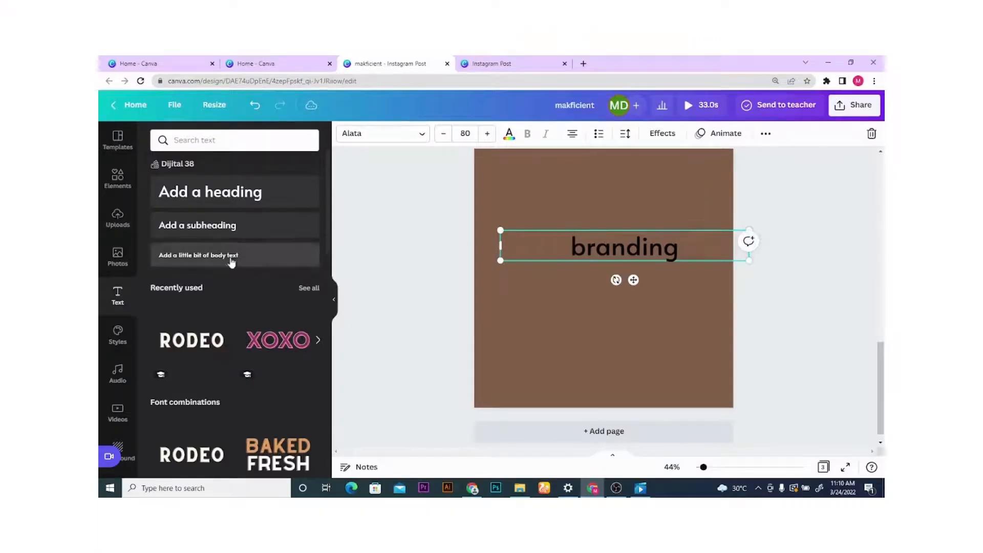
Add the subheading "brand" at about font size 64.6 and a default body text line beneath the heading
left_click(177, 232)
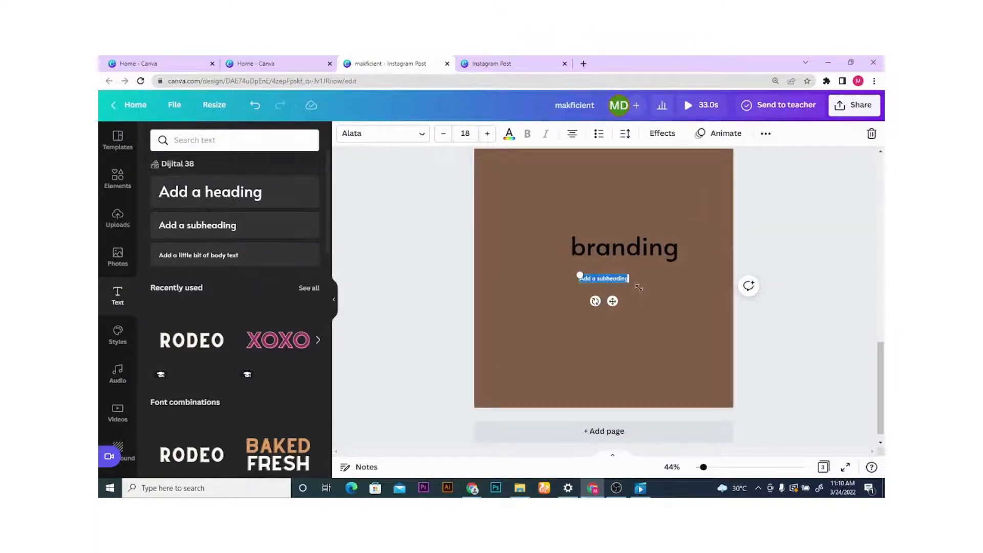
type("brand")
left_click_drag(594, 275, 654, 287)
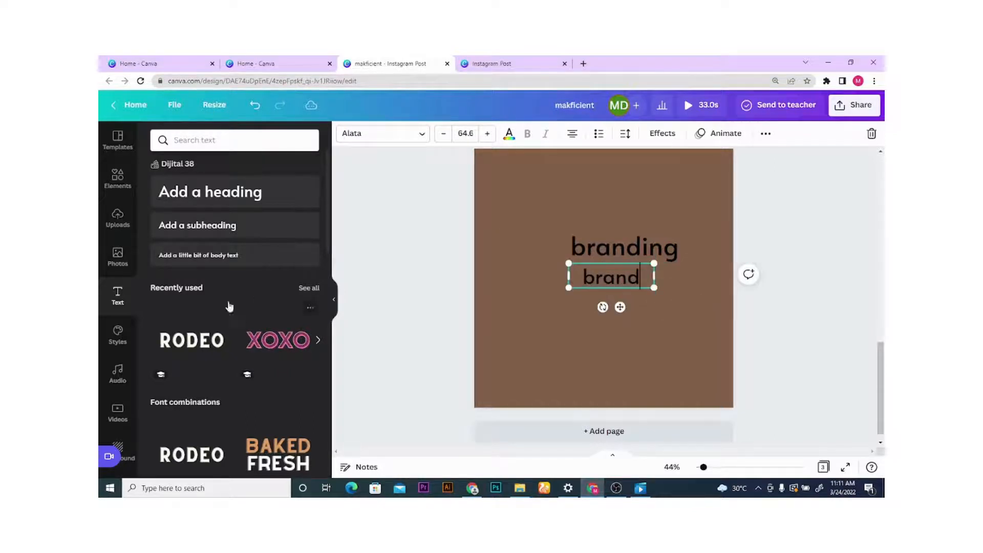
left_click(222, 260)
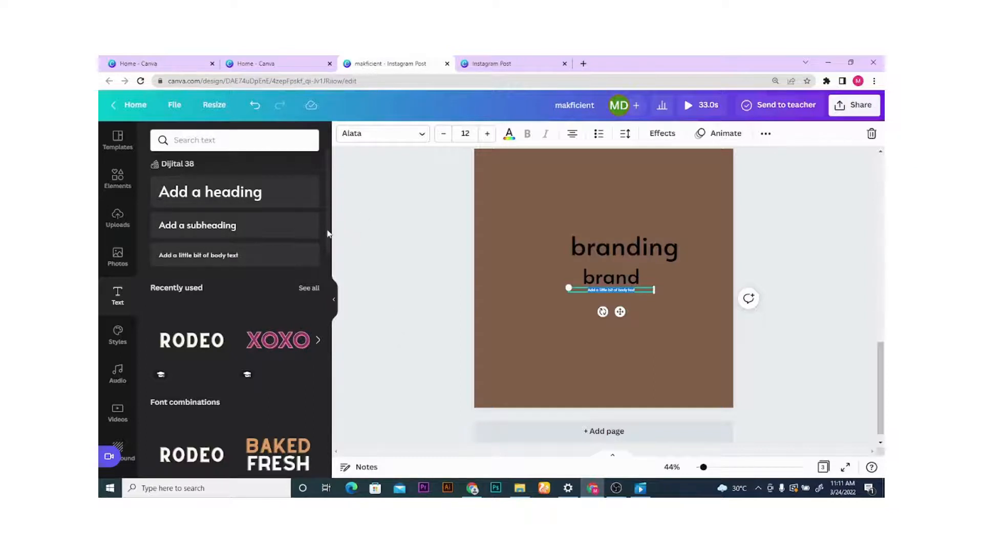
Add the pink "XOXO" and yellow triple "SALE" font combinations to page 3
scroll(328, 234, "down", 5)
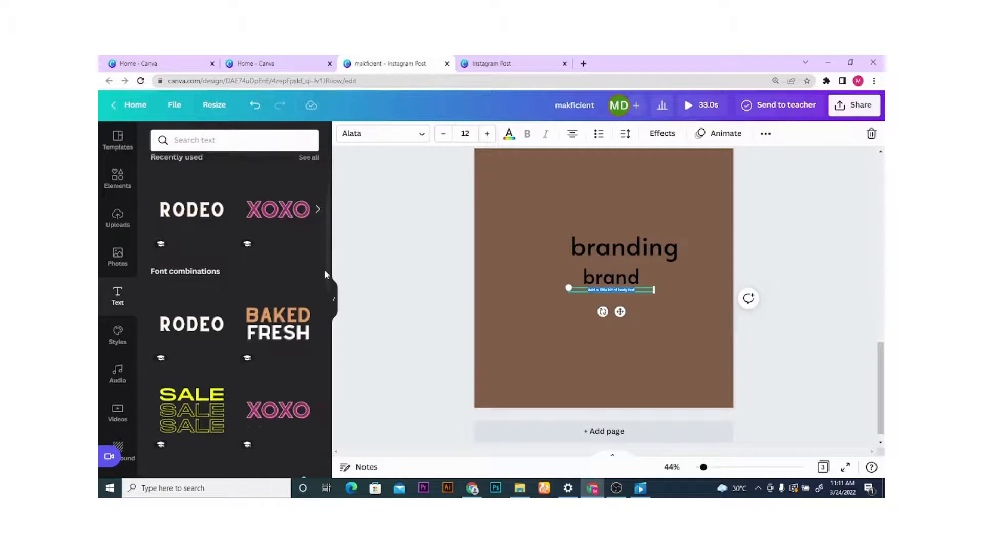
scroll(325, 277, "down", 3)
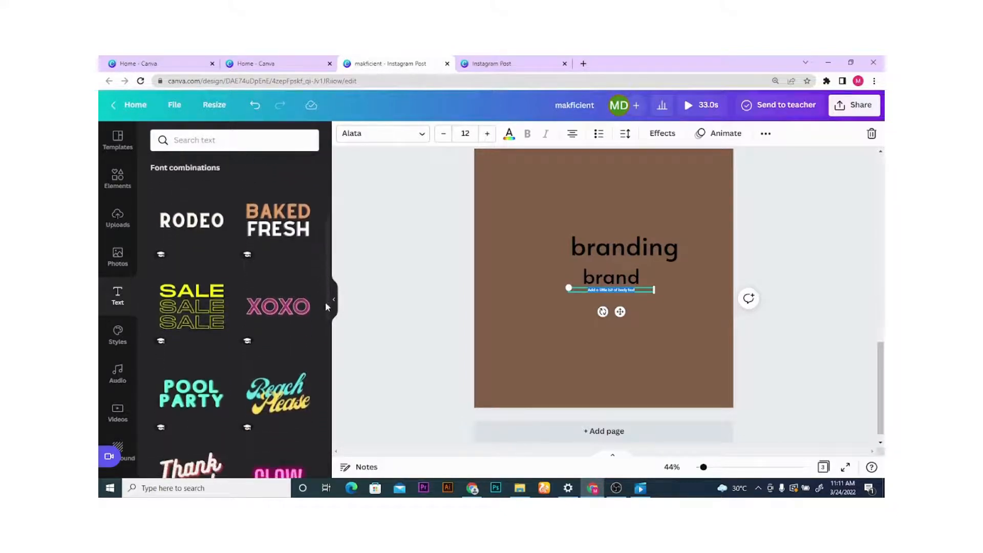
scroll(326, 306, "down", 1)
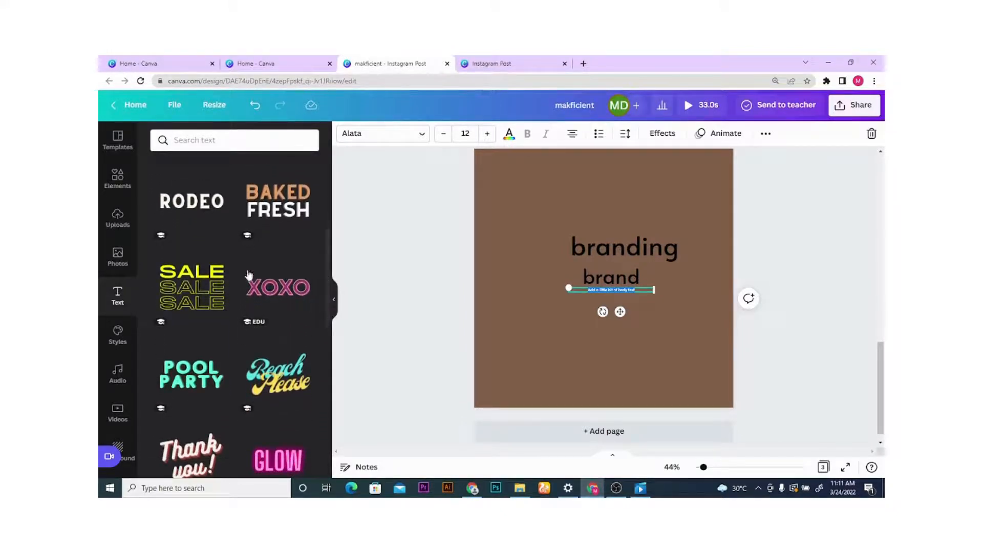
left_click(278, 291)
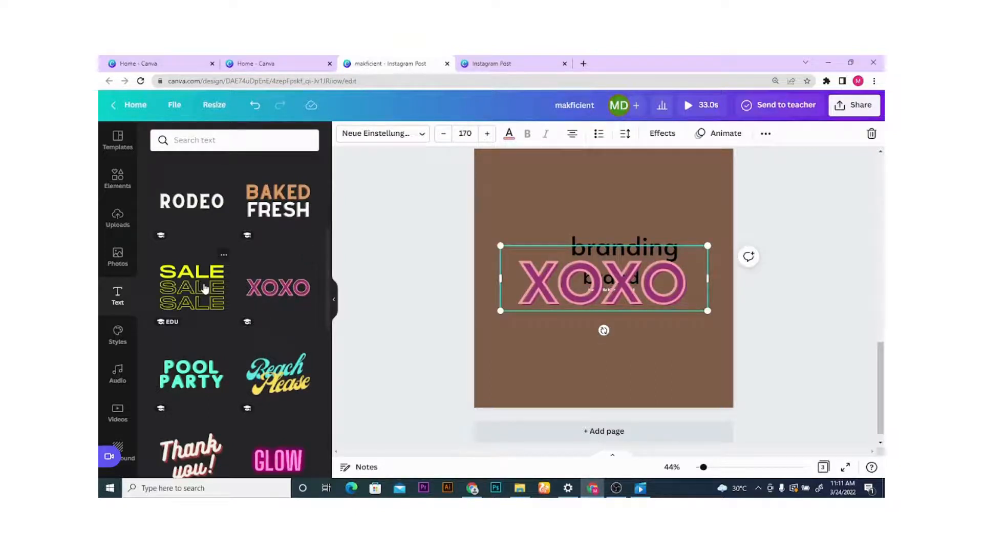
left_click(204, 288)
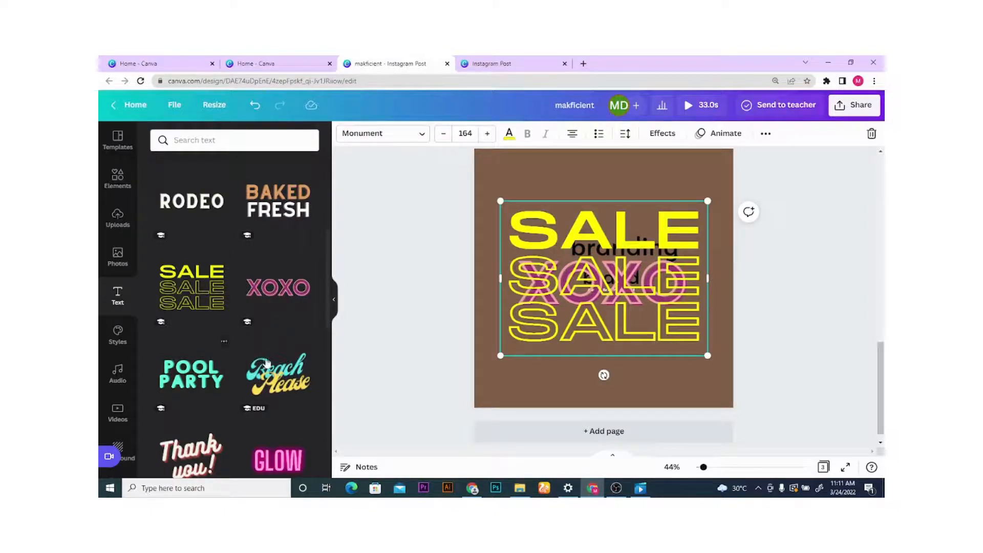
Add the "Thank you!" font combination to page 3 and move it toward the page's lower edge
scroll(330, 354, "down", 3)
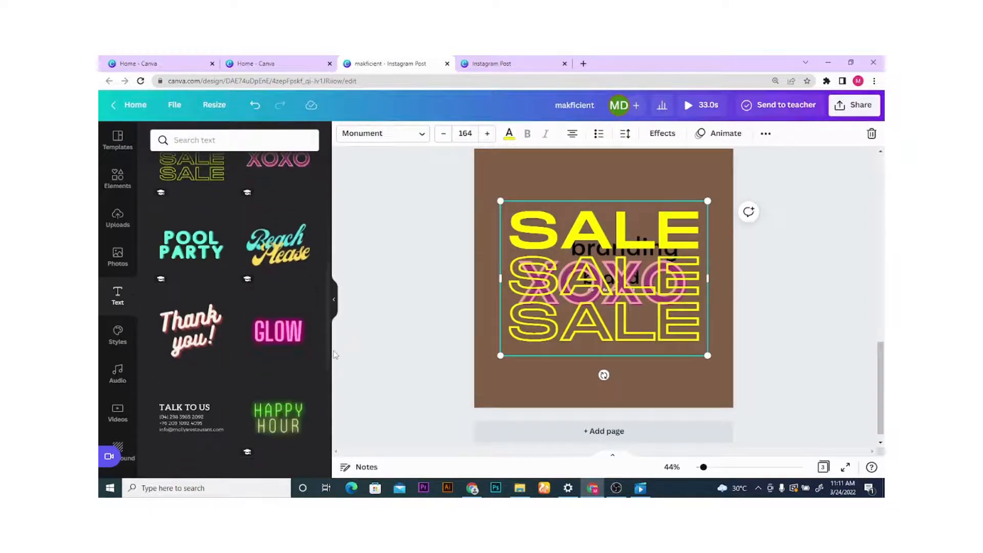
scroll(333, 354, "down", 1)
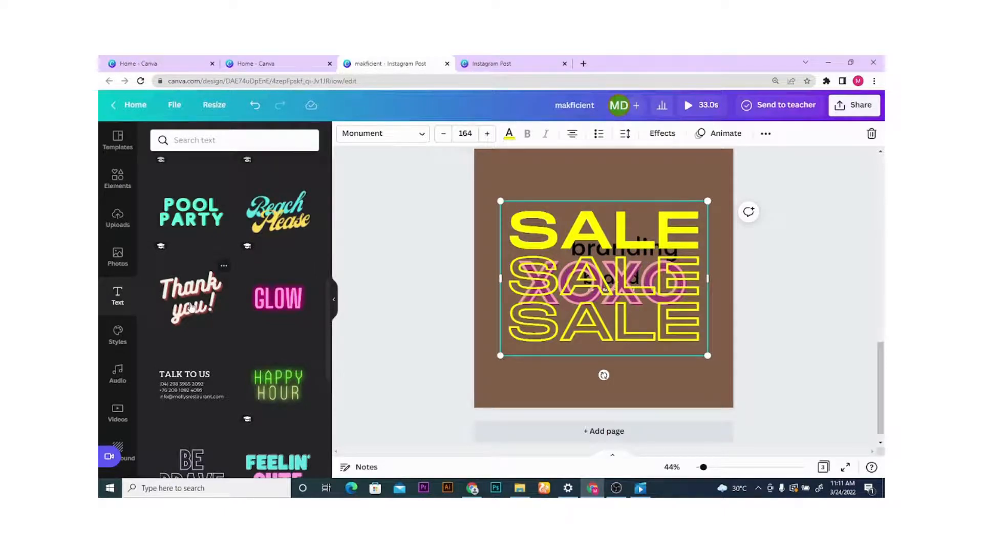
left_click(190, 306)
left_click_drag(550, 272, 536, 348)
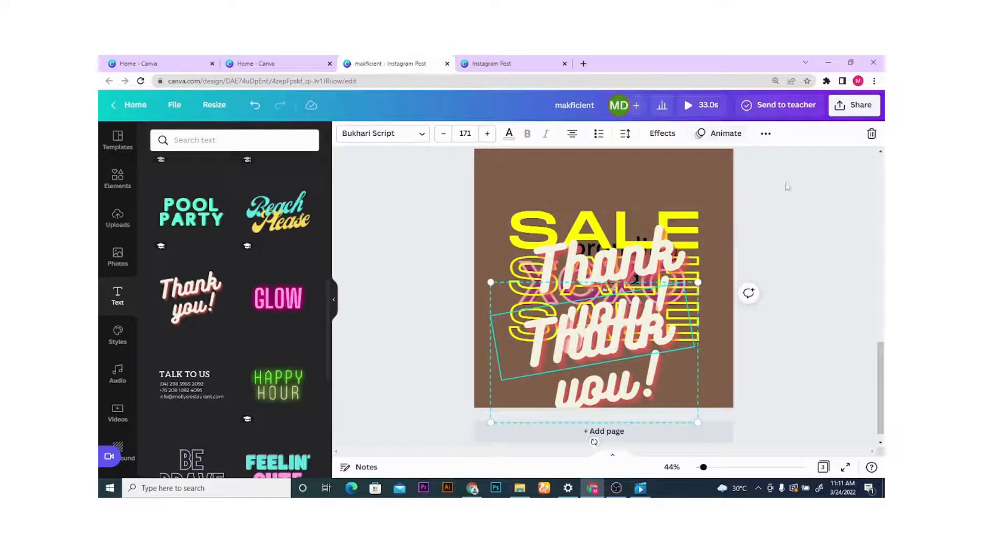
Add a new page after page 3, place the "Thank you!" and pink "GLOW" font combinations on it, and move a GLOW text up
left_click_drag(880, 399, 880, 374)
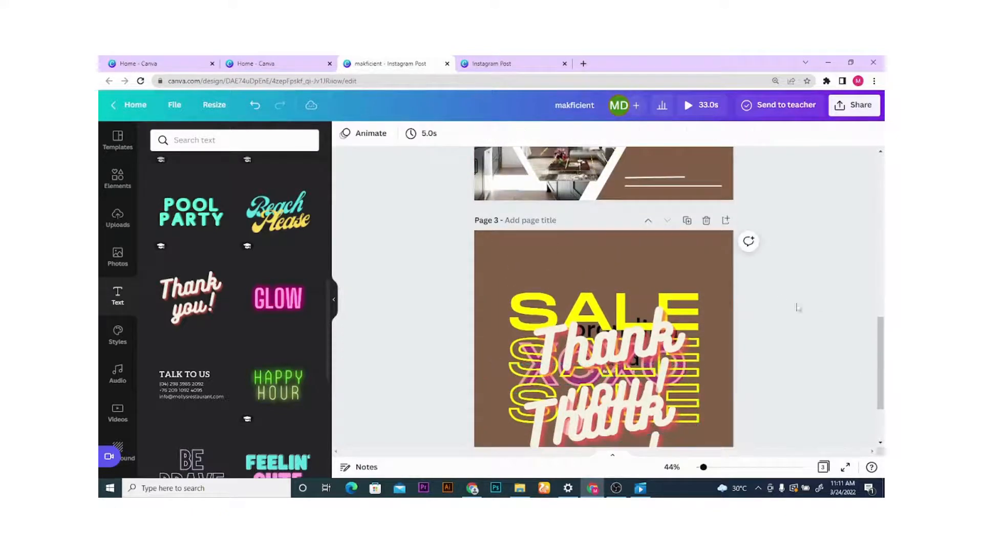
left_click(726, 221)
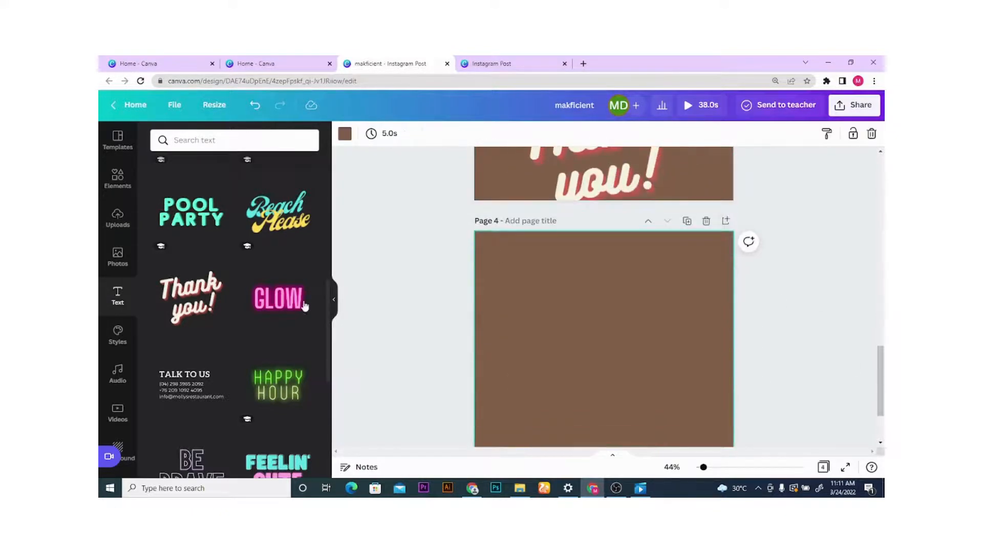
left_click(200, 295)
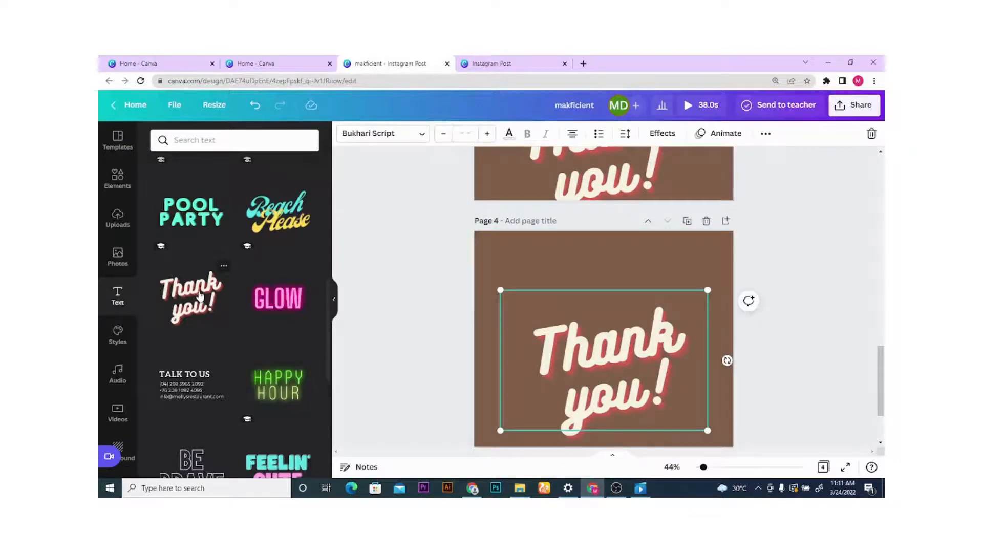
left_click(277, 296)
left_click_drag(685, 340, 665, 287)
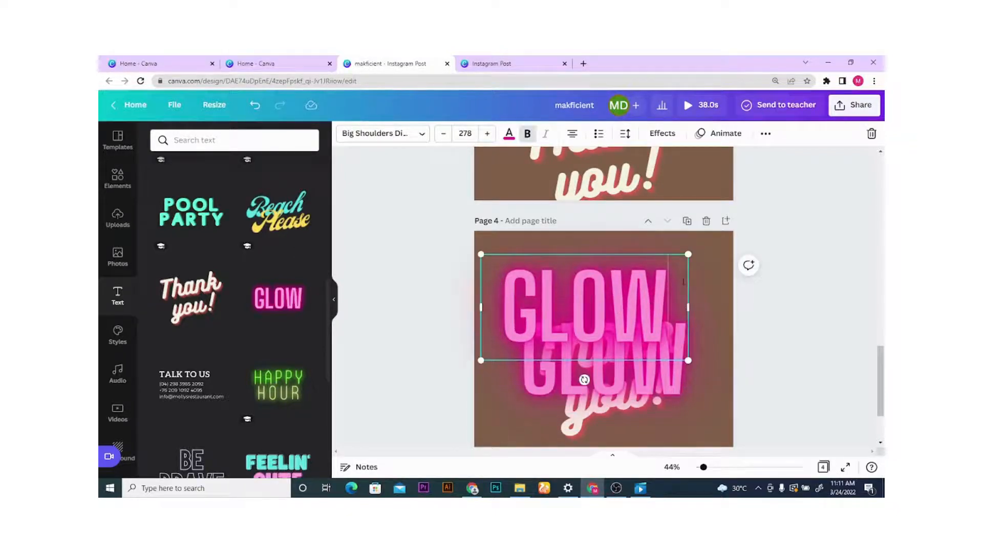
Replace the wording of the upper GLOW text on page 4 with "HAPPY"
double_click(683, 280)
type("G")
key("BackSpace")
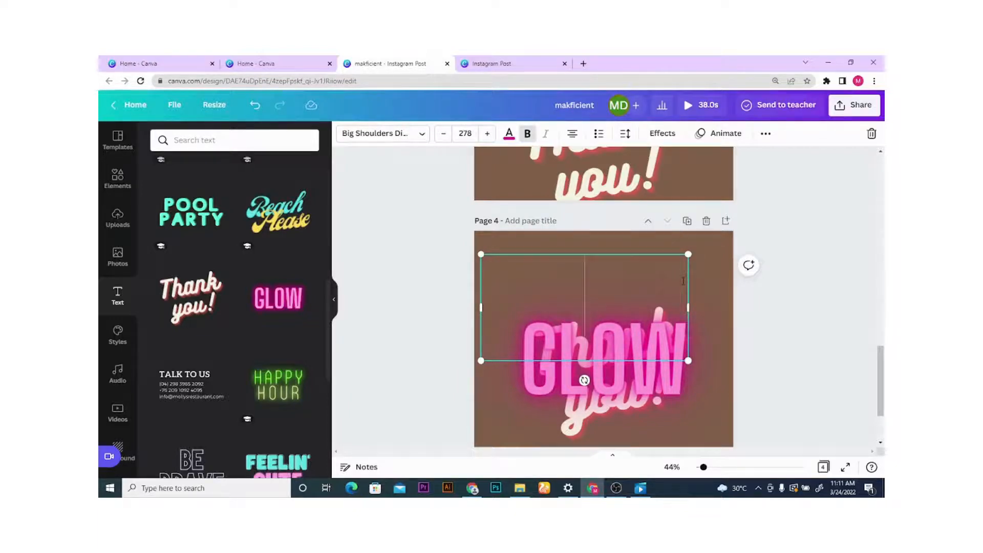
type("HAPPY")
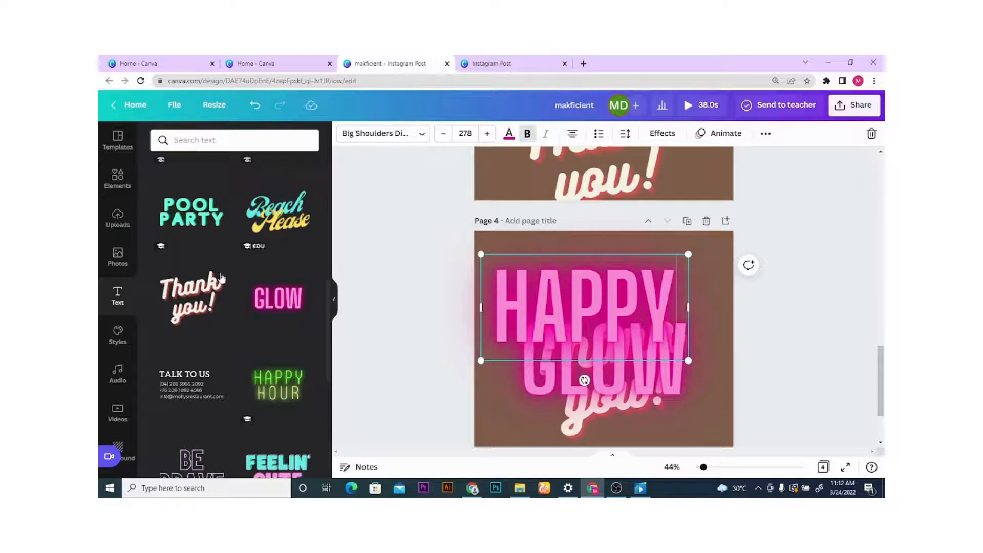
Open the styles collection and delete the HAPPY, GLOW and "Thank you!" texts from page 4
left_click(118, 339)
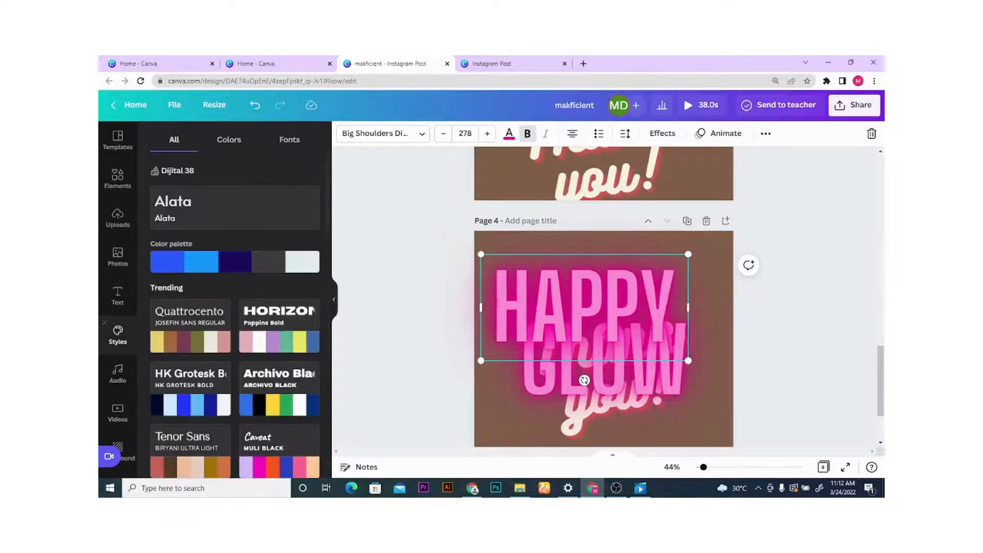
key("Delete")
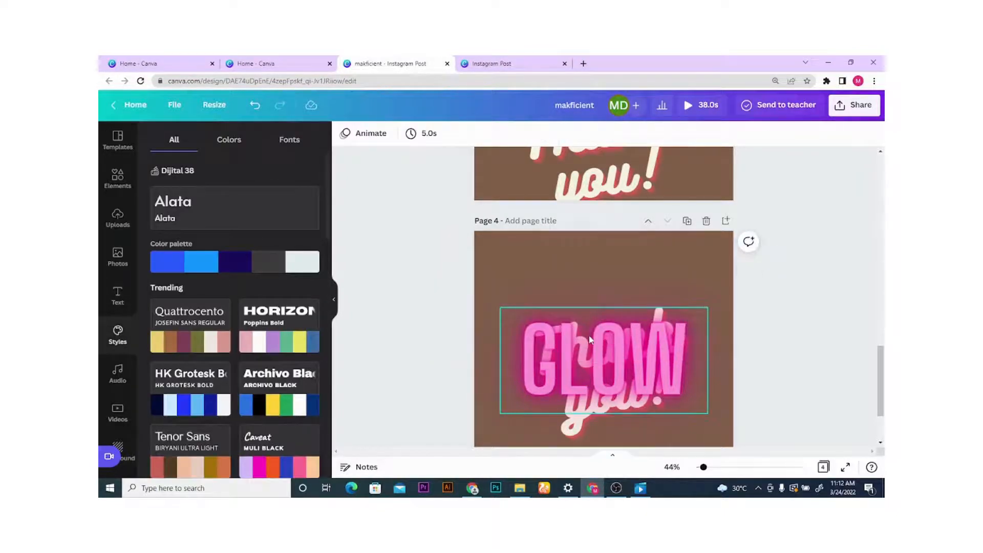
left_click(590, 339)
key("Delete")
left_click(589, 339)
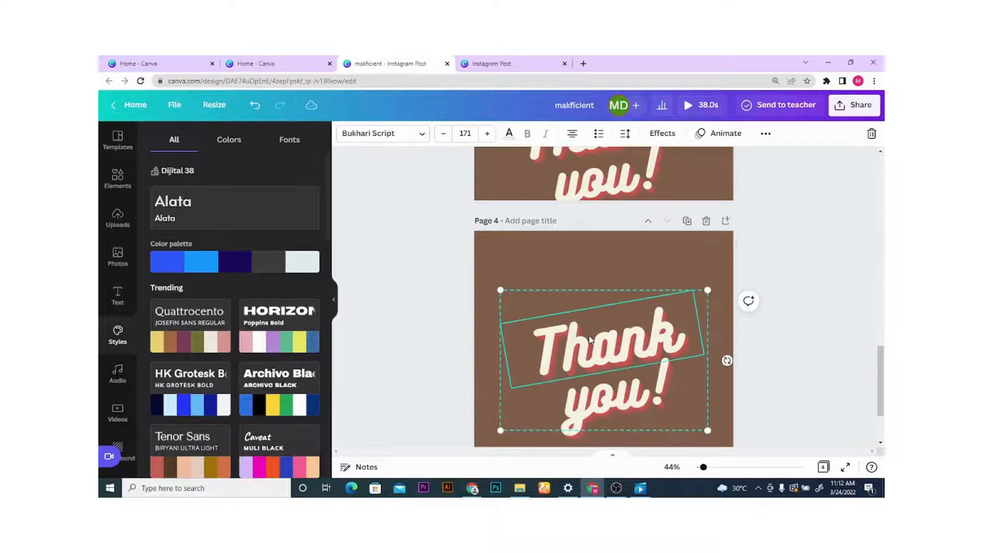
key("Delete")
key("Delete")
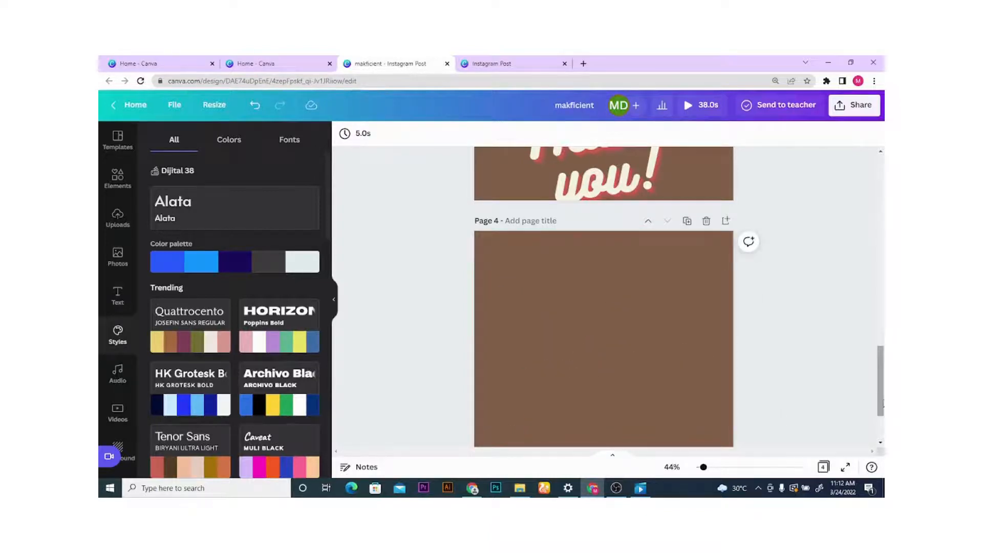
Try the Horizon and HK Grotesk Bold styles on page 1, and apply the Archivo Black style
left_click_drag(881, 404, 881, 223)
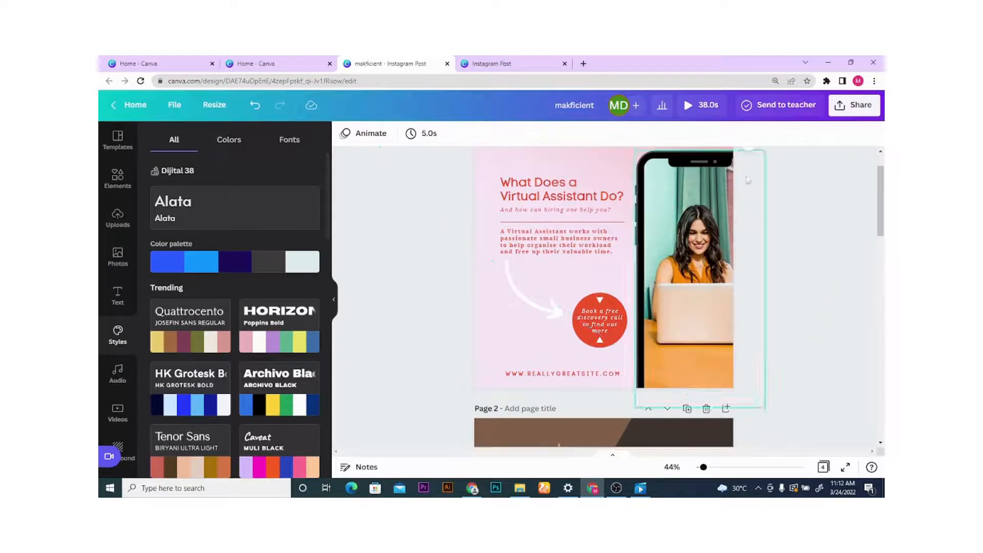
left_click_drag(882, 223, 881, 193)
left_click(589, 210)
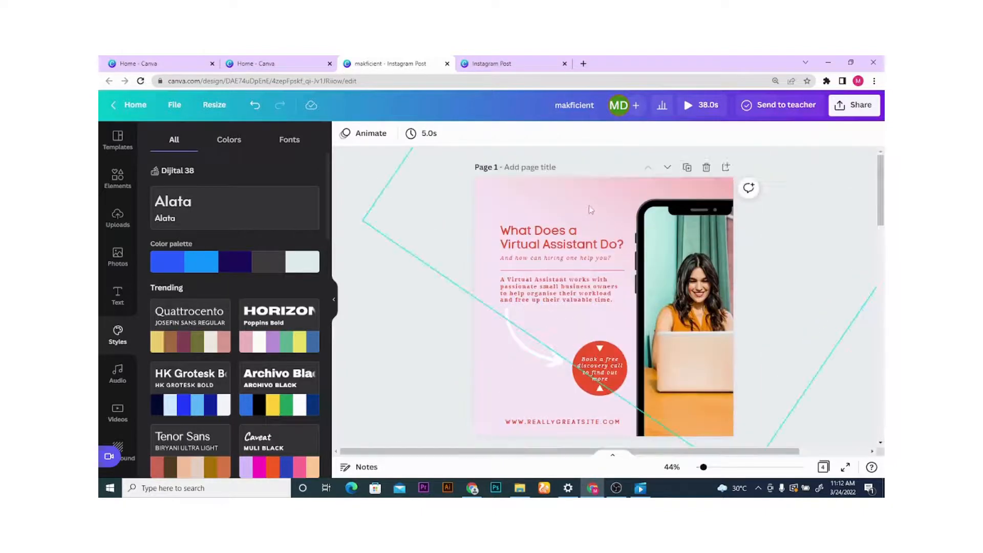
left_click(502, 357)
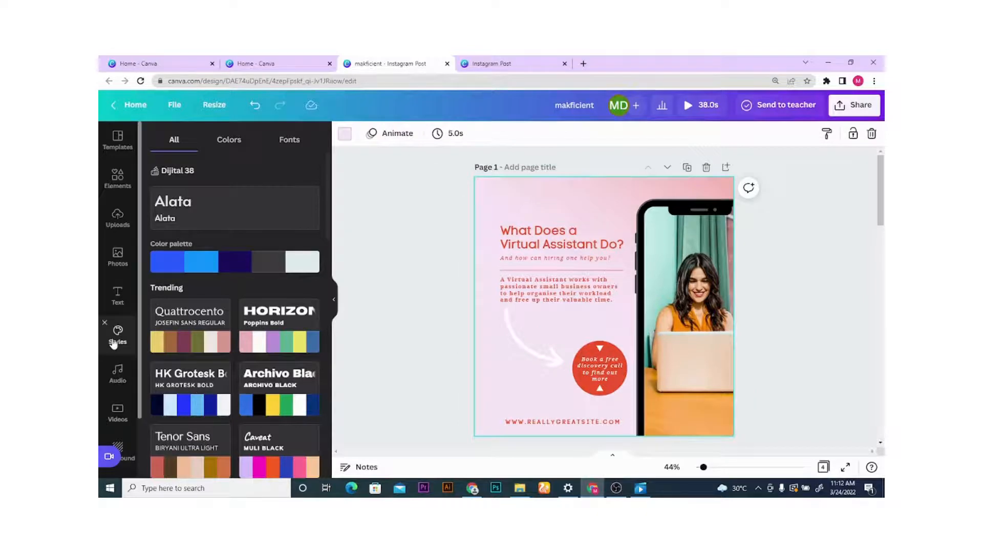
left_click(282, 329)
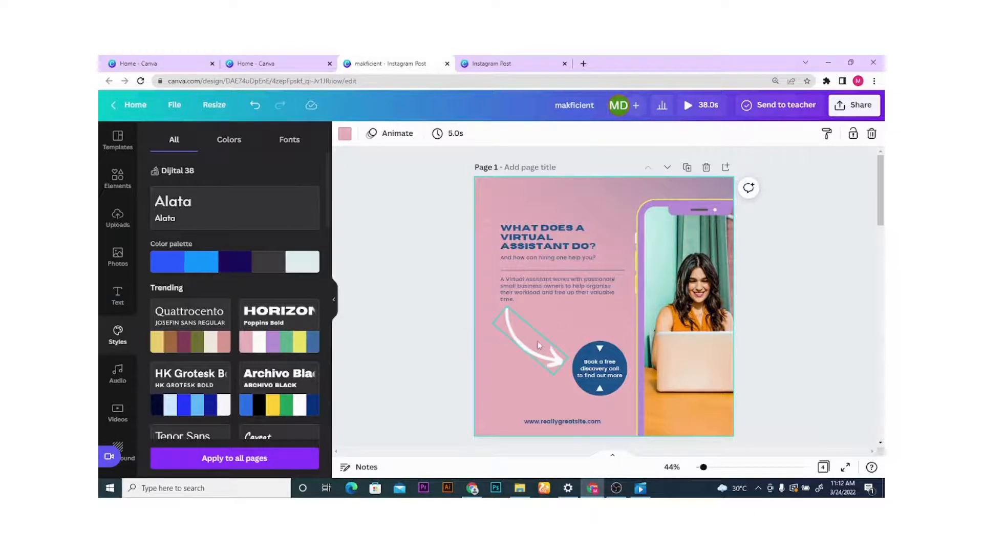
left_click(205, 398)
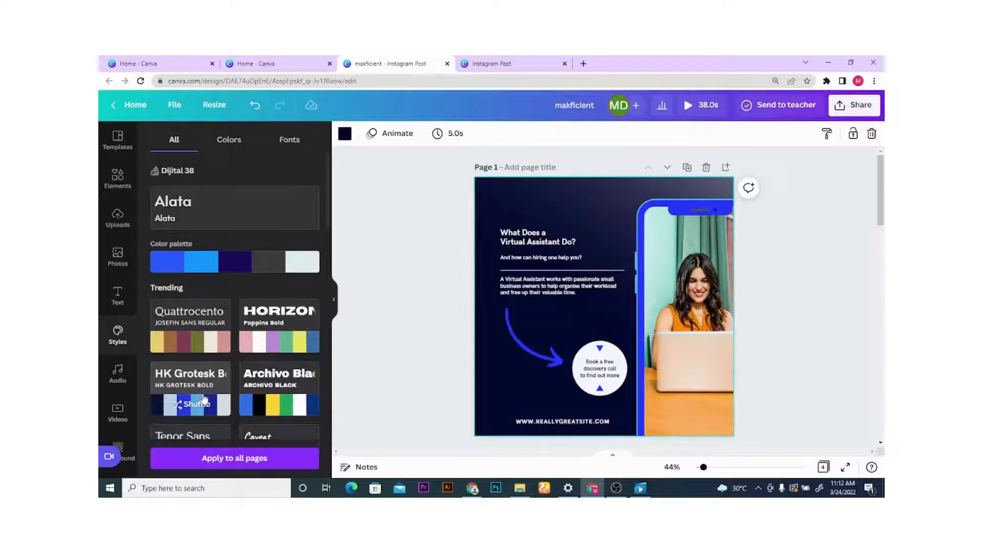
left_click(288, 395)
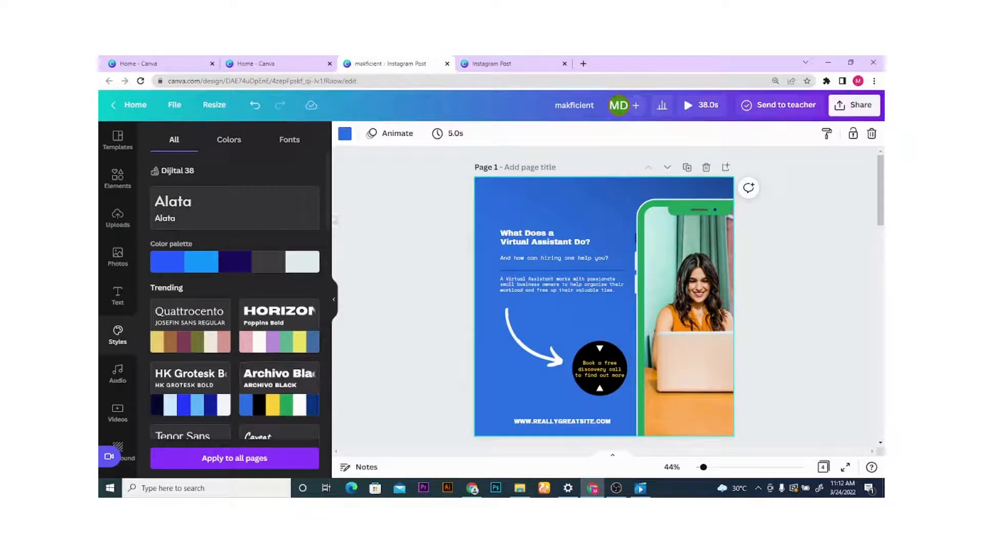
scroll(323, 220, "down", 3)
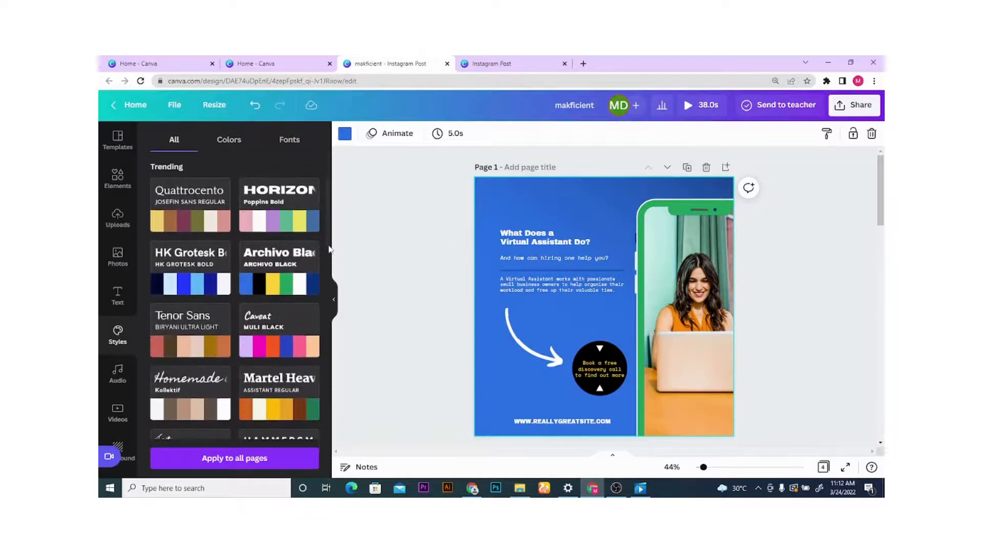
Browse the audio library and add the "Nostalgic Piano" track from the Piano category to the design
left_click(117, 377)
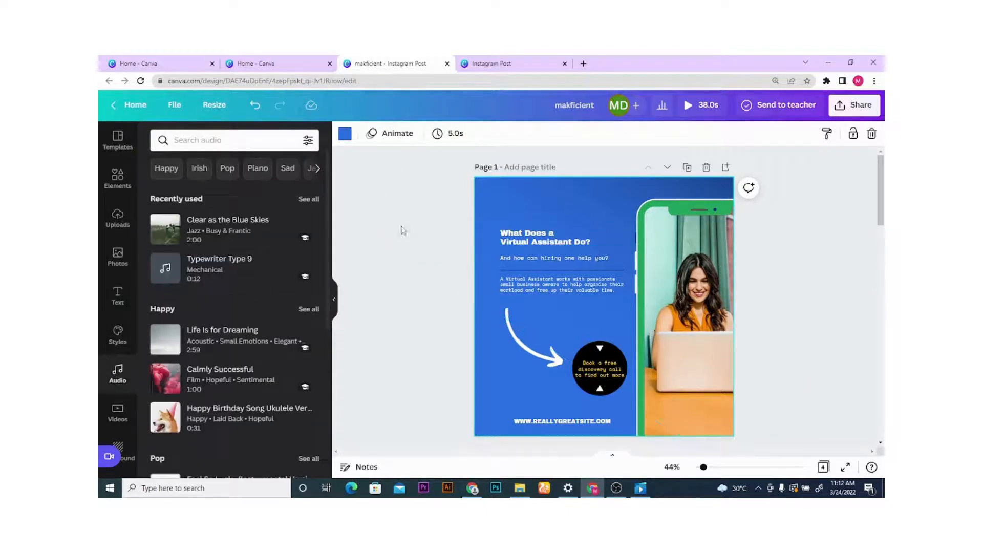
scroll(324, 258, "down", 3)
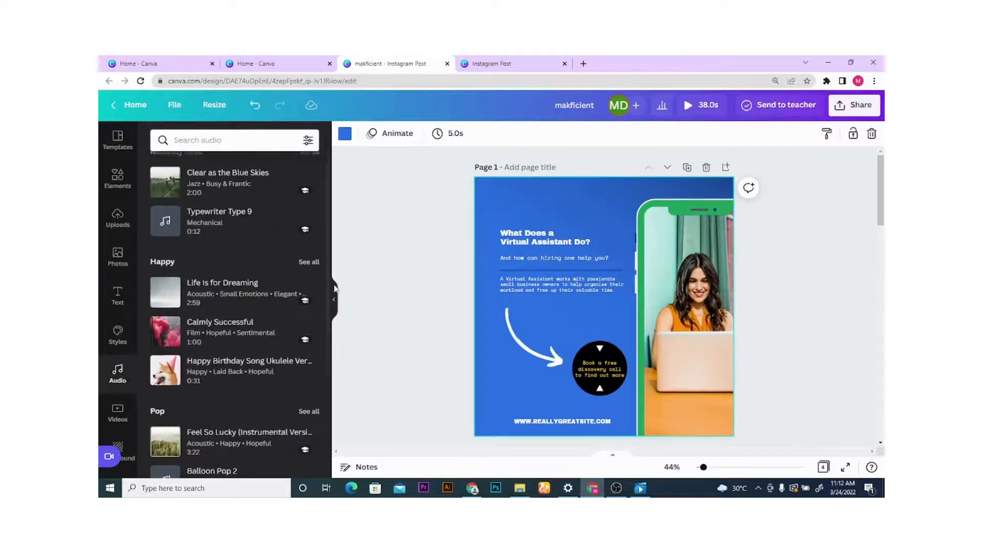
scroll(336, 353, "down", 1)
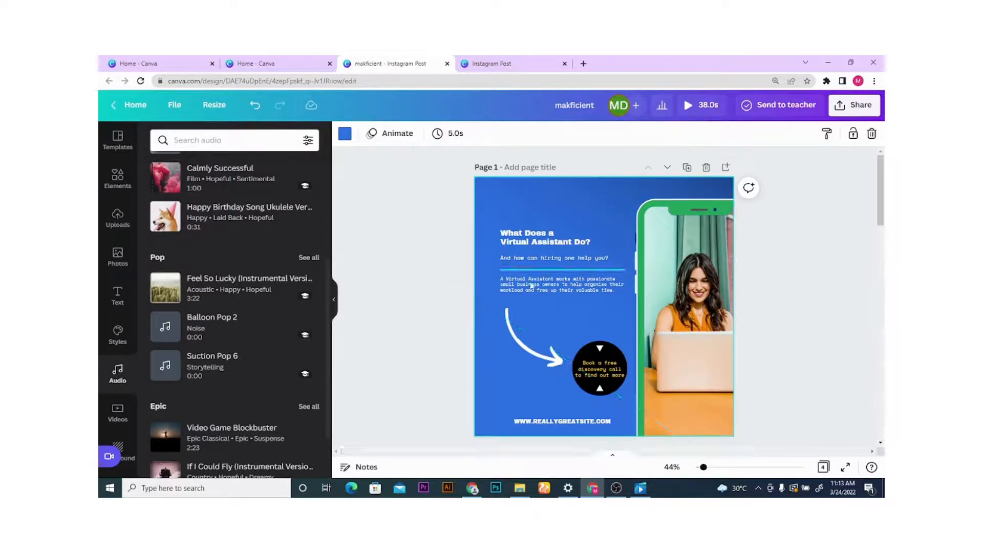
scroll(329, 333, "down", 2)
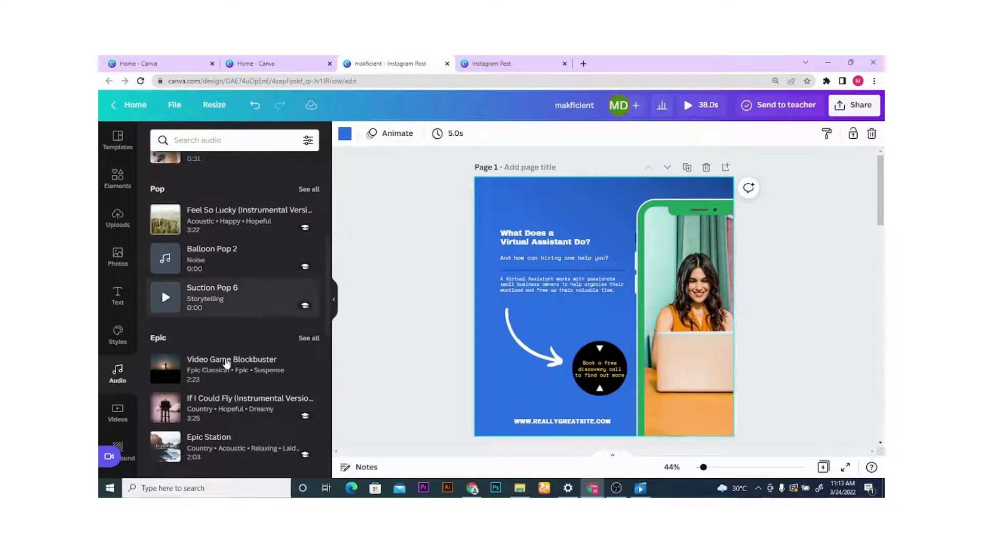
scroll(328, 307, "down", 1)
scroll(330, 338, "down", 2)
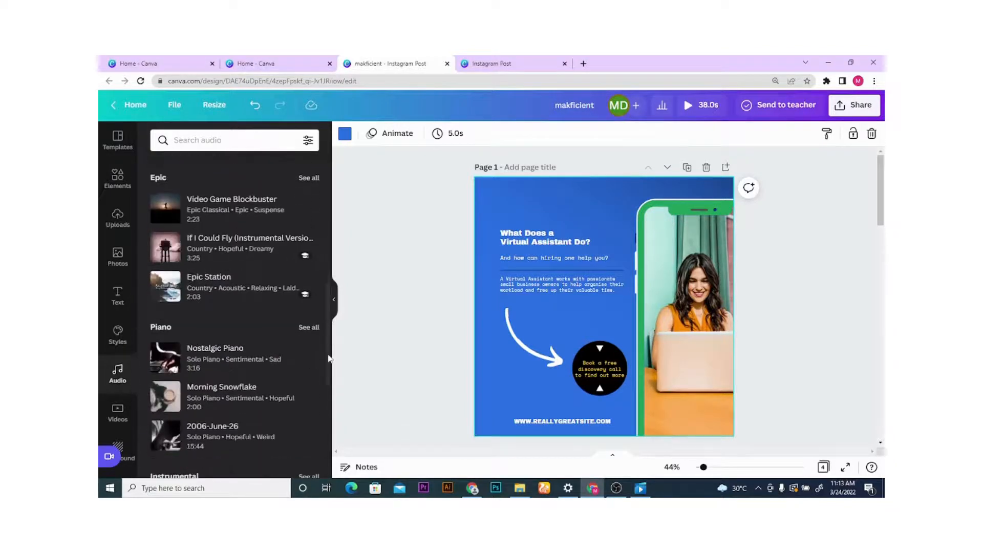
scroll(329, 358, "up", 1)
mouse_move(261, 232)
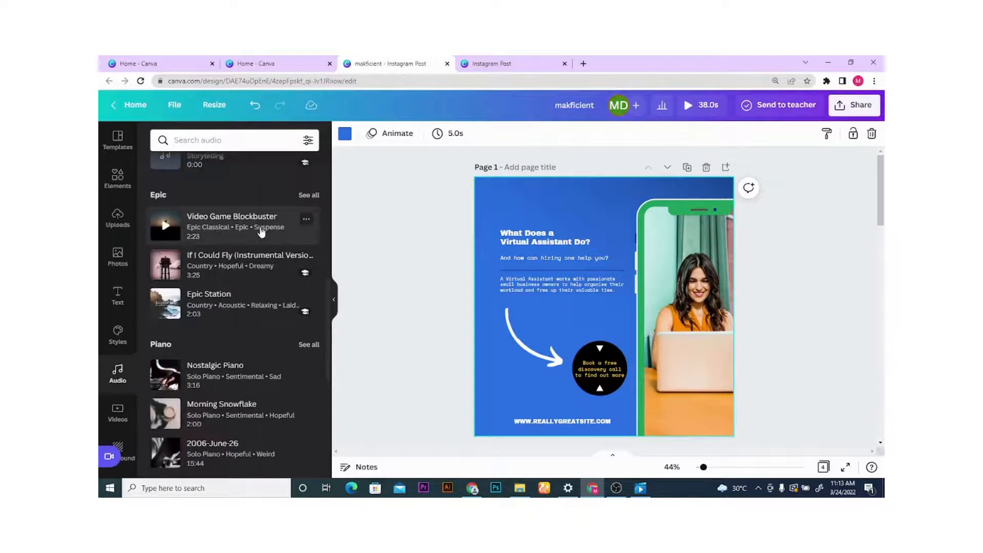
mouse_move(299, 276)
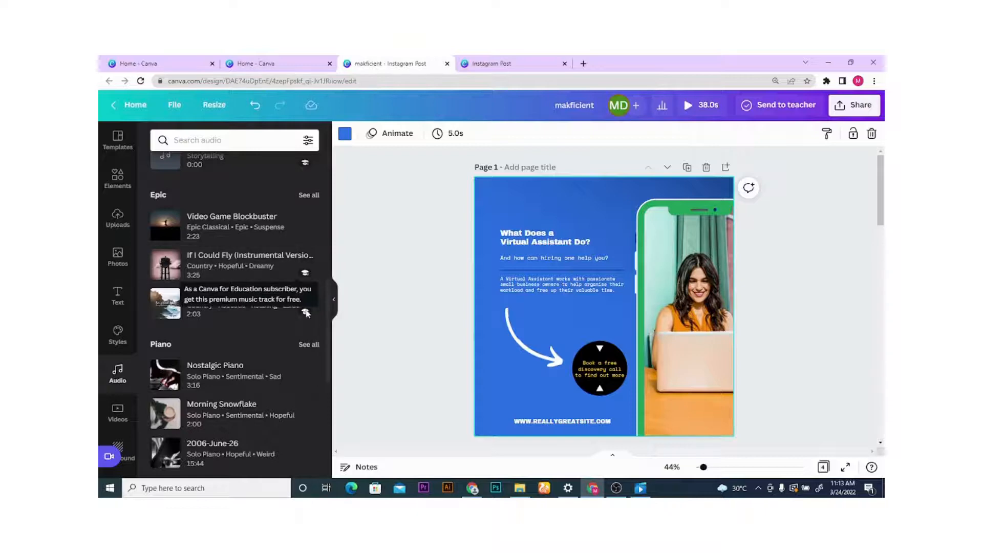
mouse_move(306, 323)
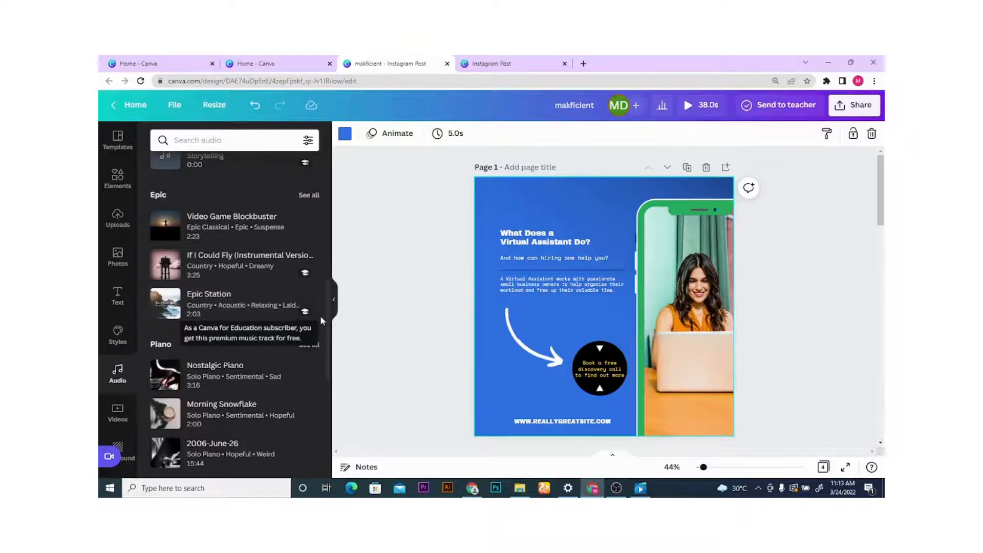
scroll(302, 302, "down", 1)
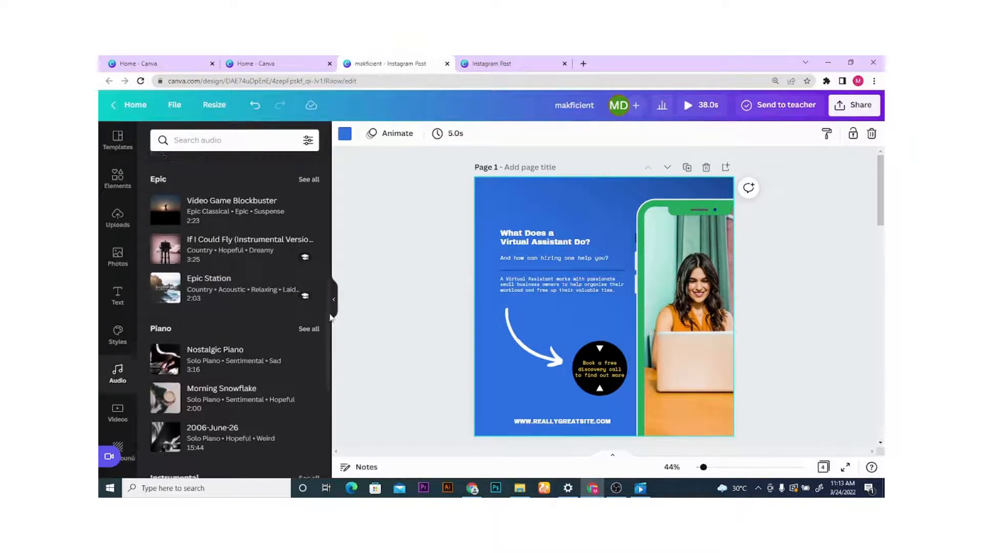
mouse_move(264, 336)
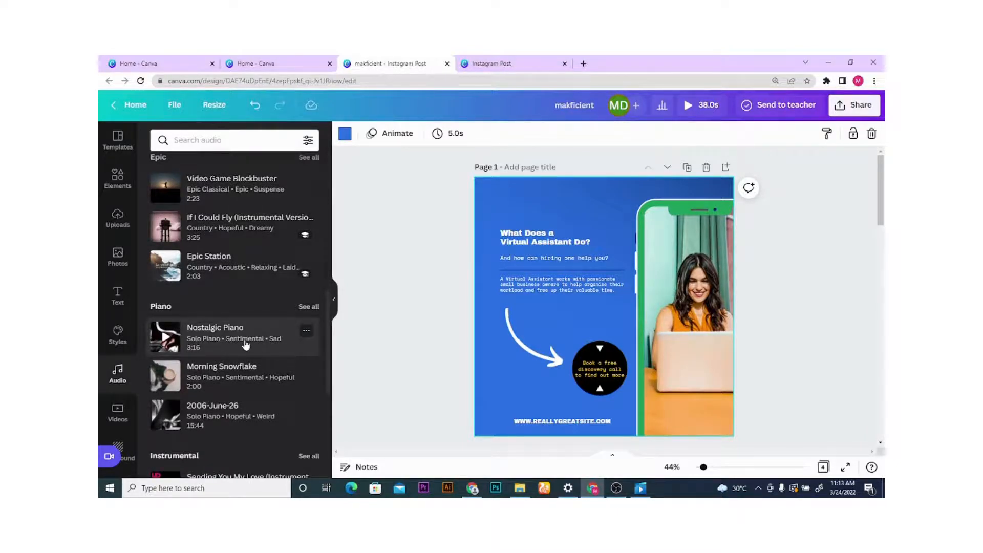
left_click(245, 345)
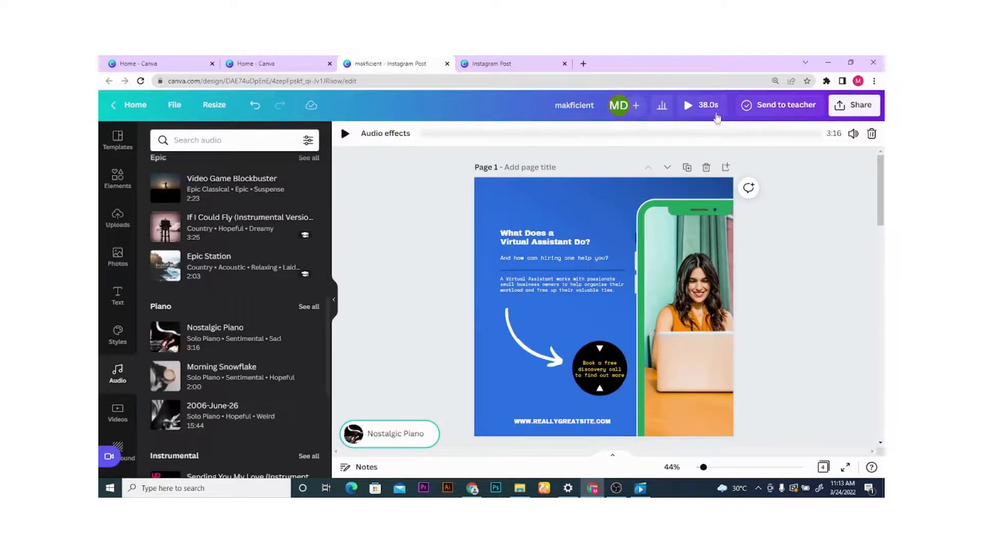
Preview the design with its soundtrack, close the preview, and browse the Instrumental and Vocal audio tracks
left_click(688, 106)
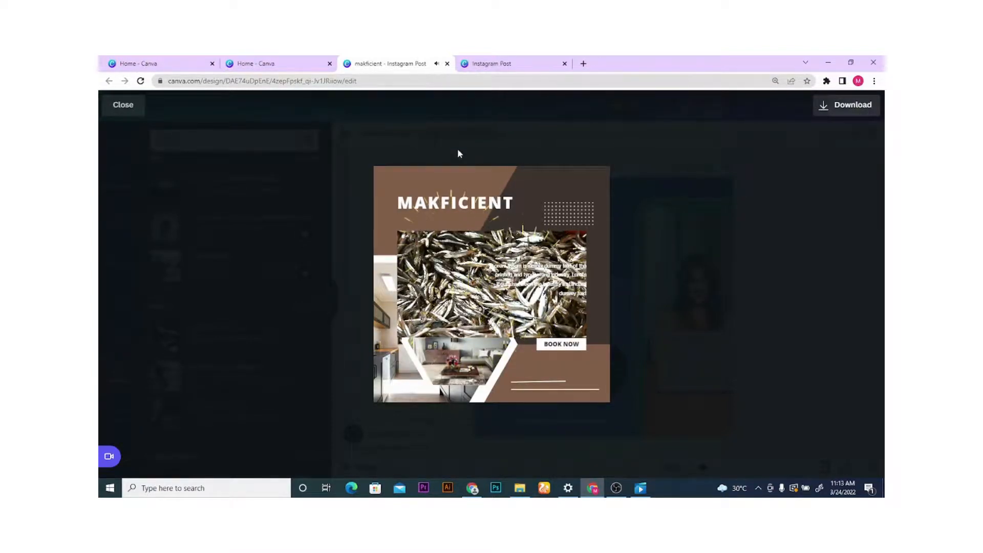
left_click(124, 104)
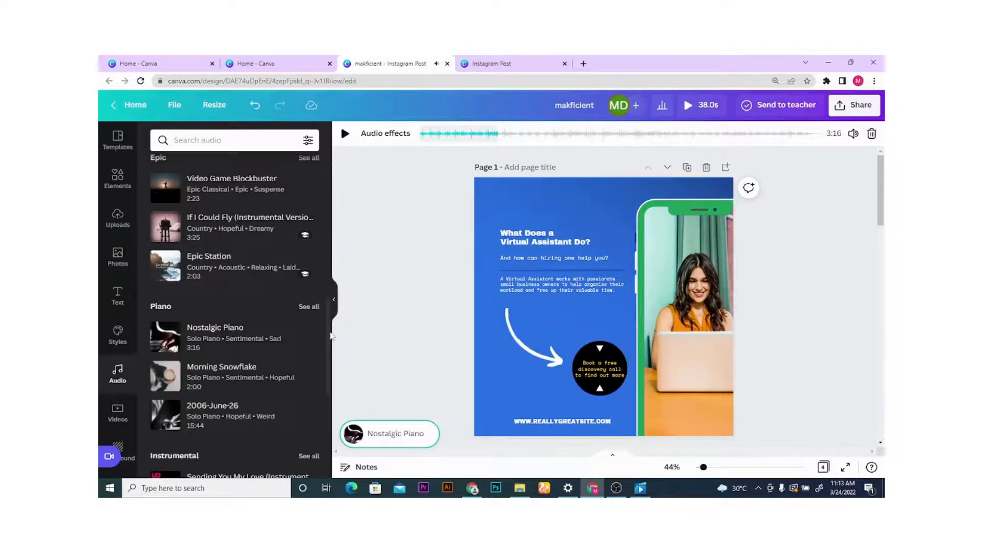
left_click_drag(330, 335, 331, 394)
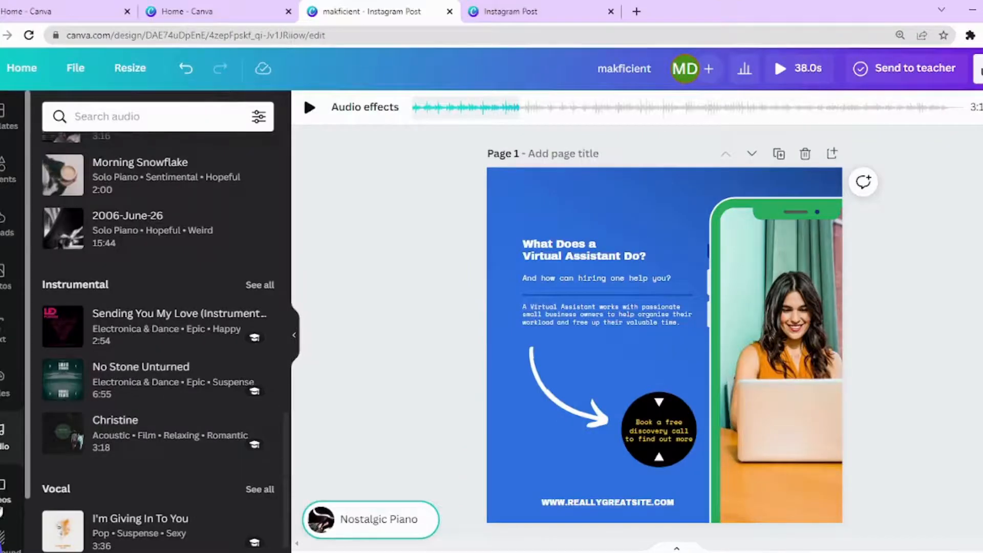
Open the video library, add a blank page after page 1, and place the recently used 17-second desk video on it
left_click(3, 499)
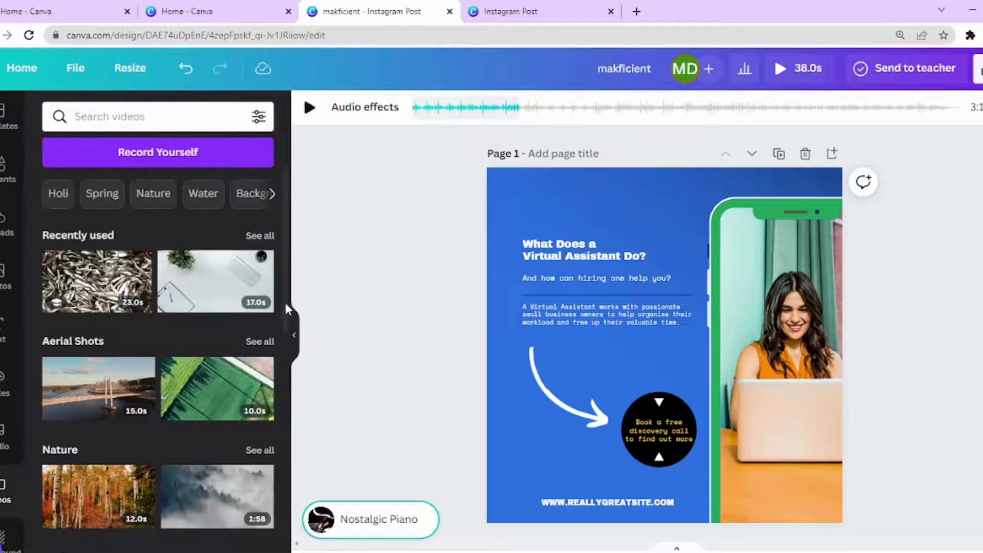
mouse_move(285, 302)
left_mouse_down()
mouse_move(284, 316)
mouse_move(282, 296)
left_mouse_up()
left_click(832, 154)
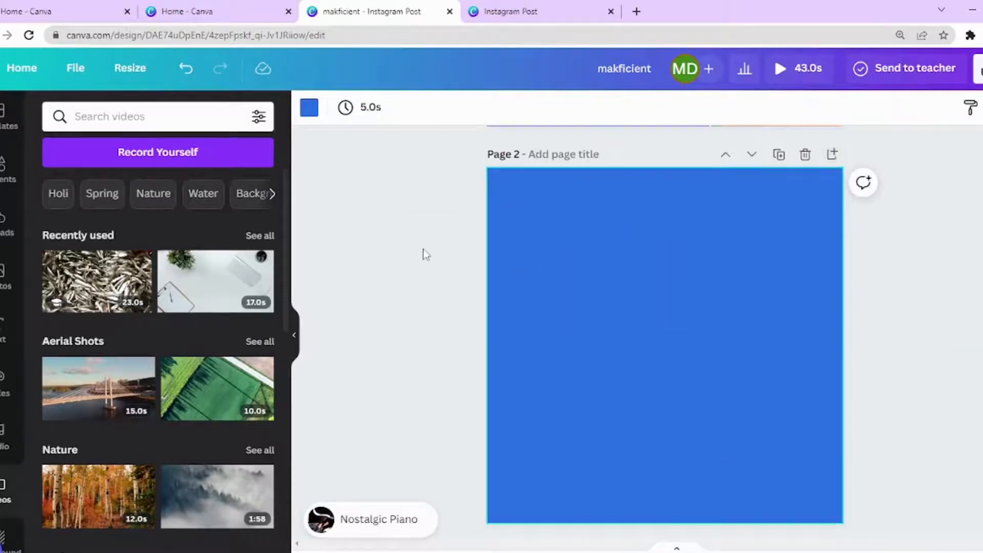
left_click(248, 272)
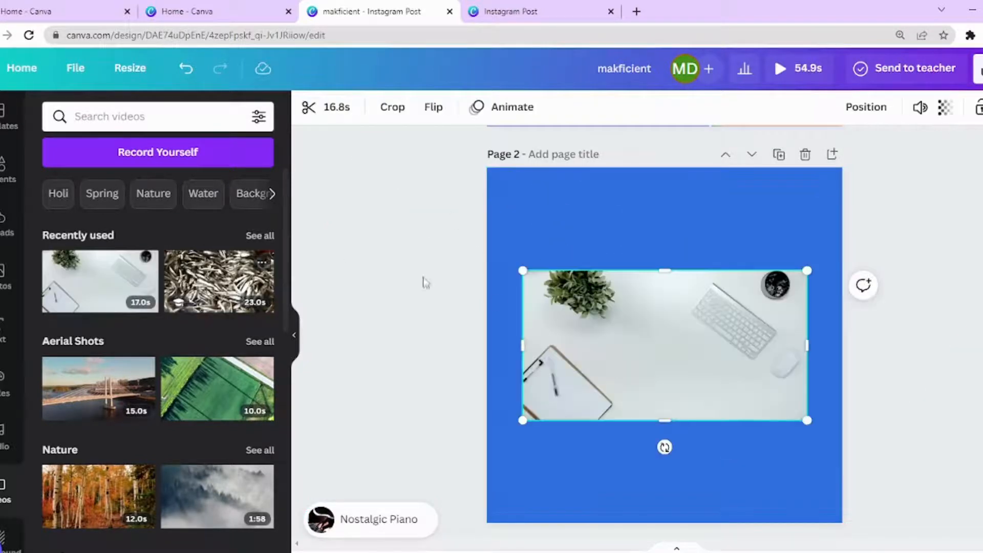
Enlarge the desk video on page 2 until it covers the whole page
left_click_drag(479, 241, 467, 241)
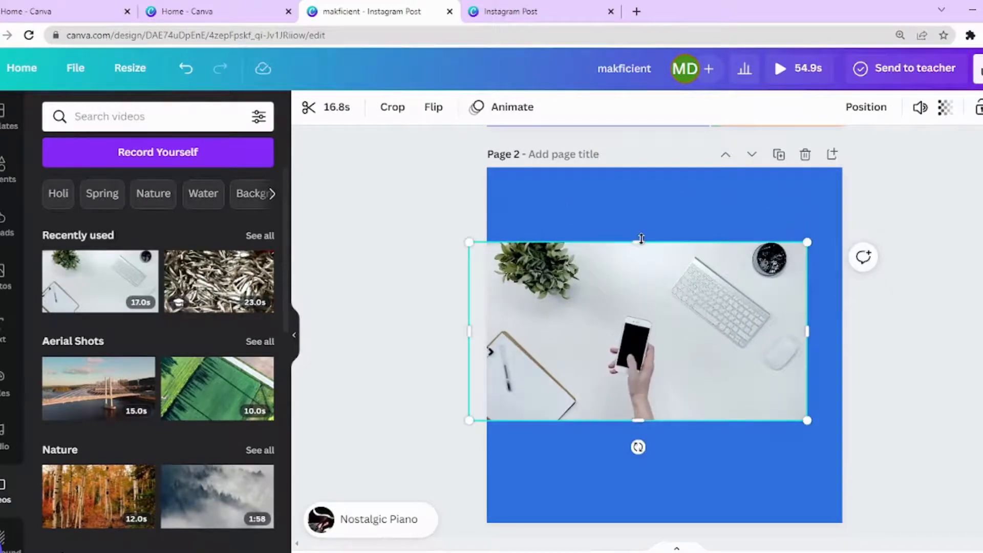
left_click_drag(637, 240, 637, 162)
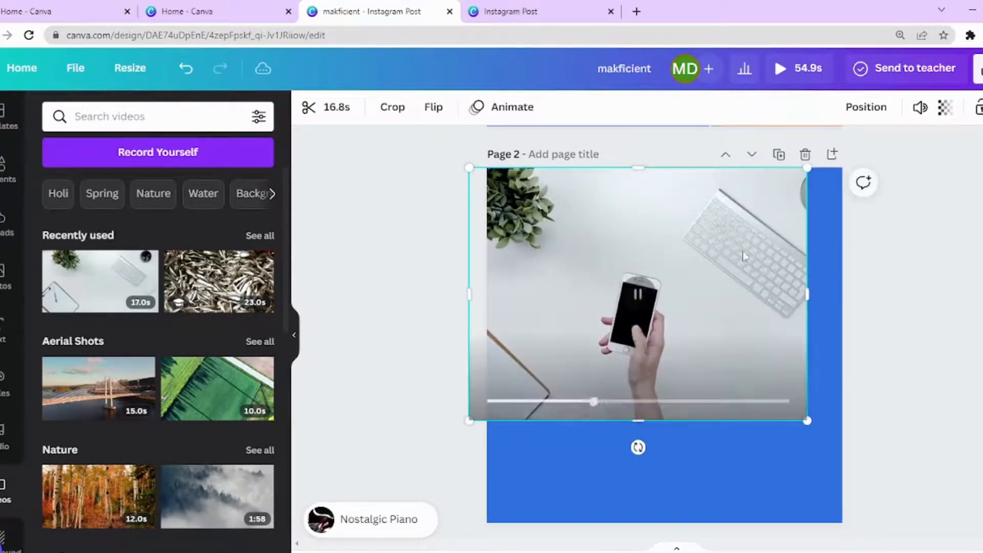
left_click_drag(805, 293, 849, 298)
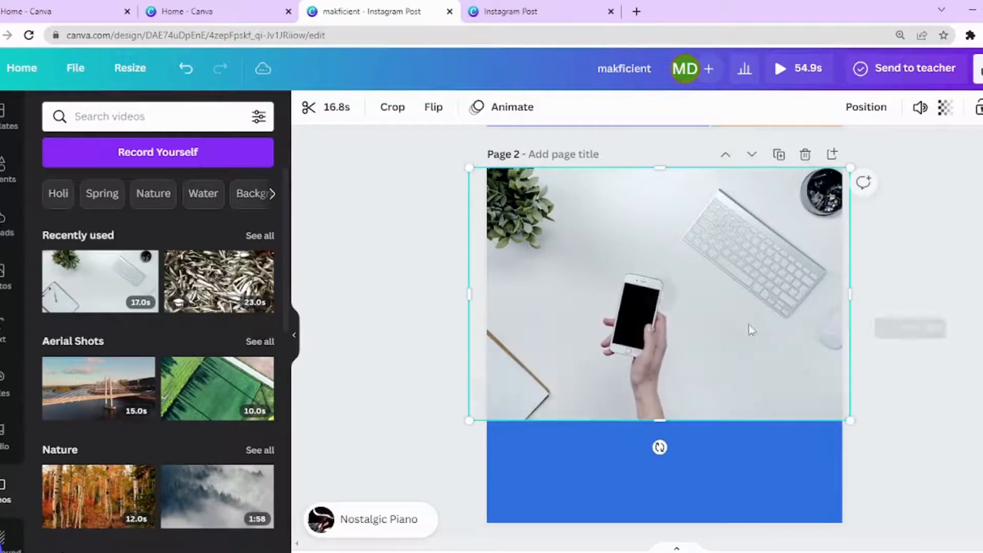
mouse_move(665, 422)
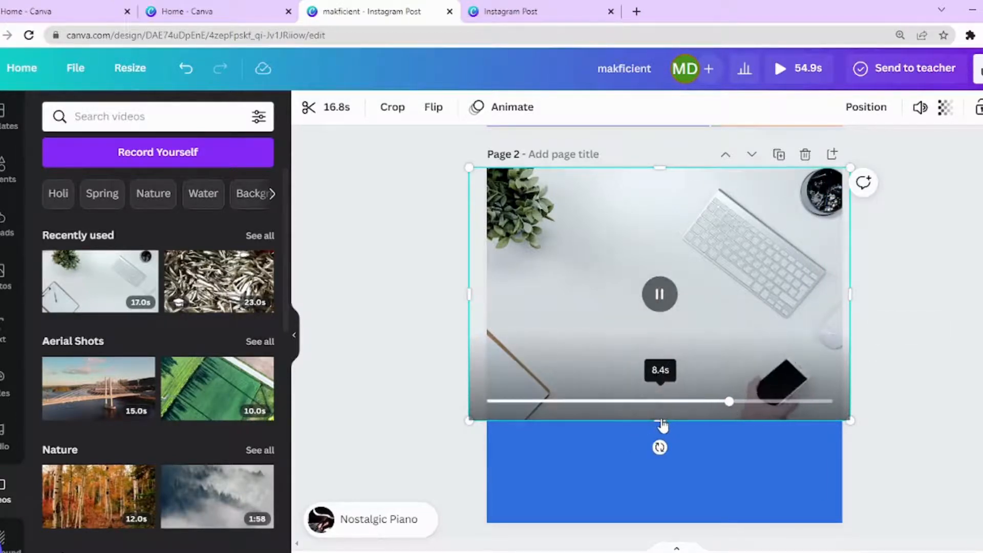
left_click(665, 418)
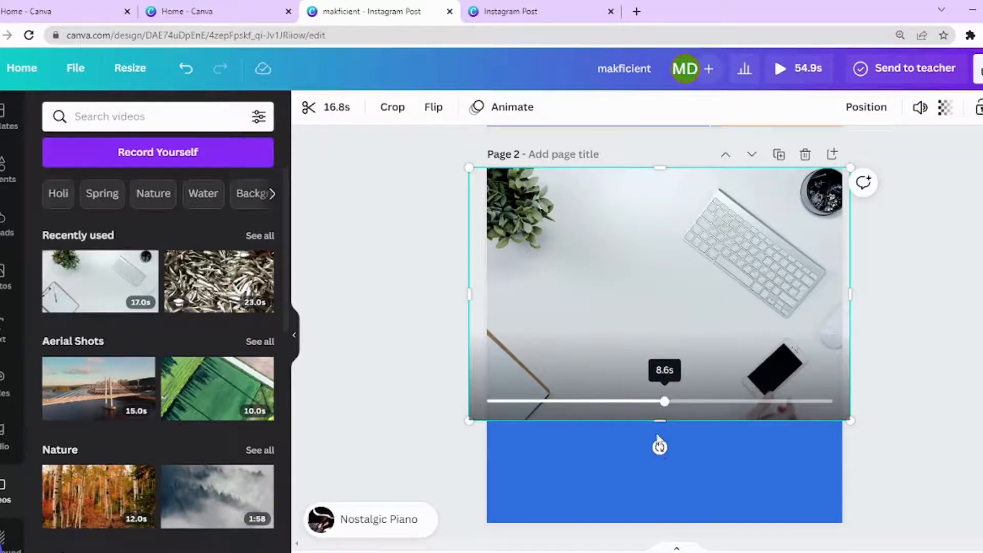
left_click_drag(658, 424, 658, 538)
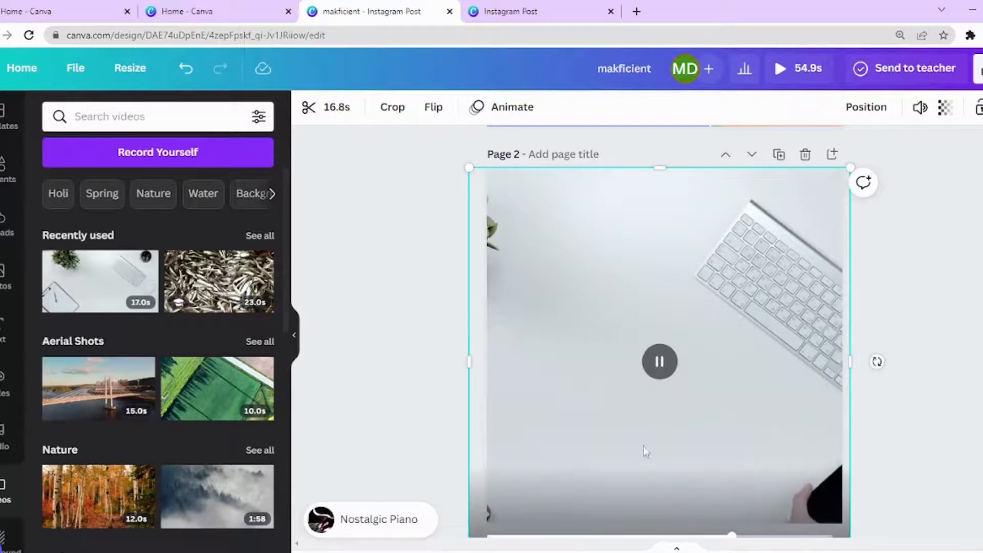
Add a blank page 3, place the 23-second fish video on it, and duplicate that page
left_click(832, 154)
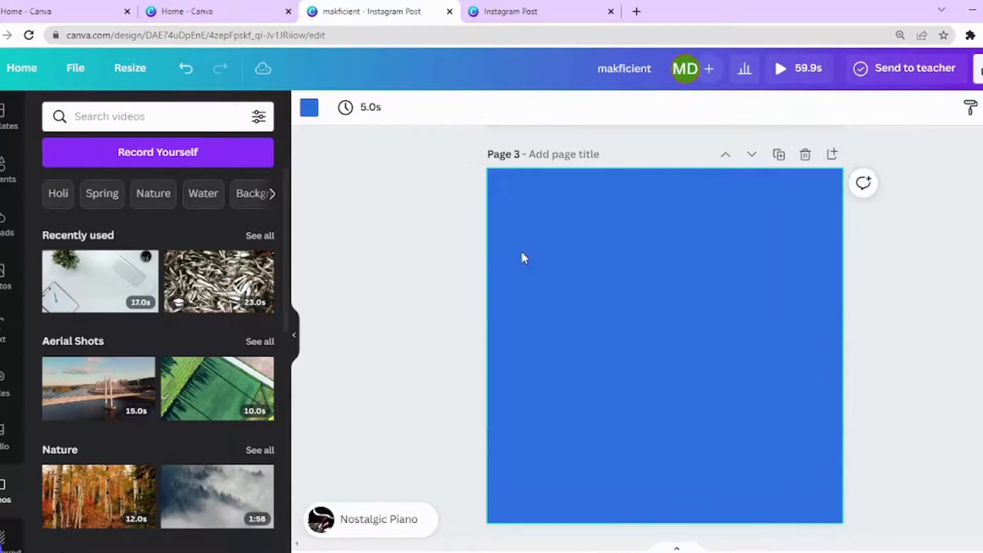
left_click(208, 284)
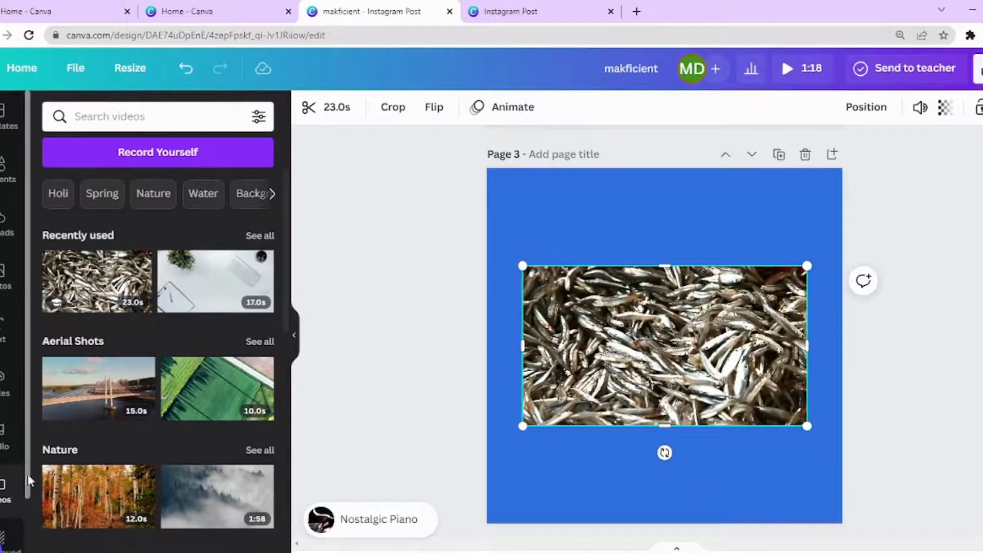
left_click_drag(27, 463, 29, 548)
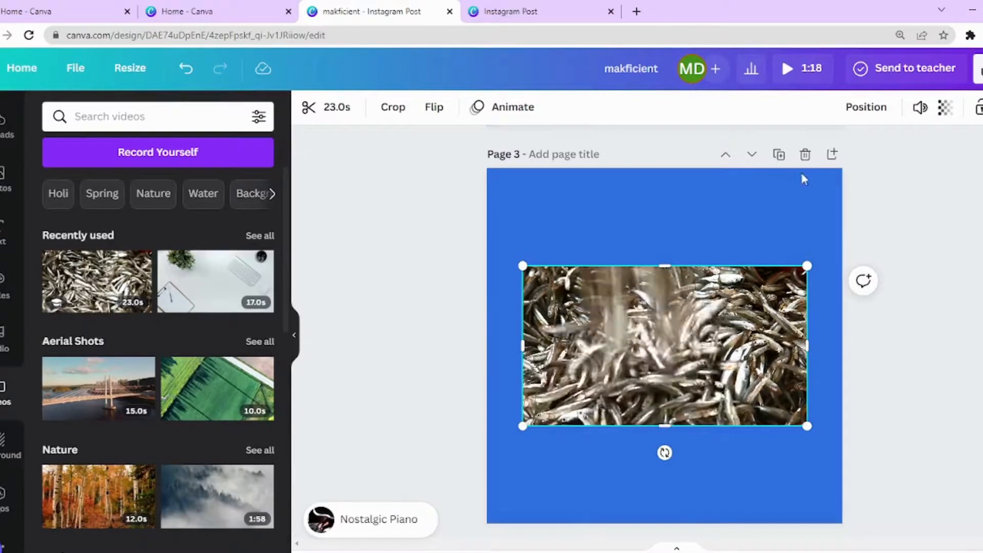
left_click(778, 154)
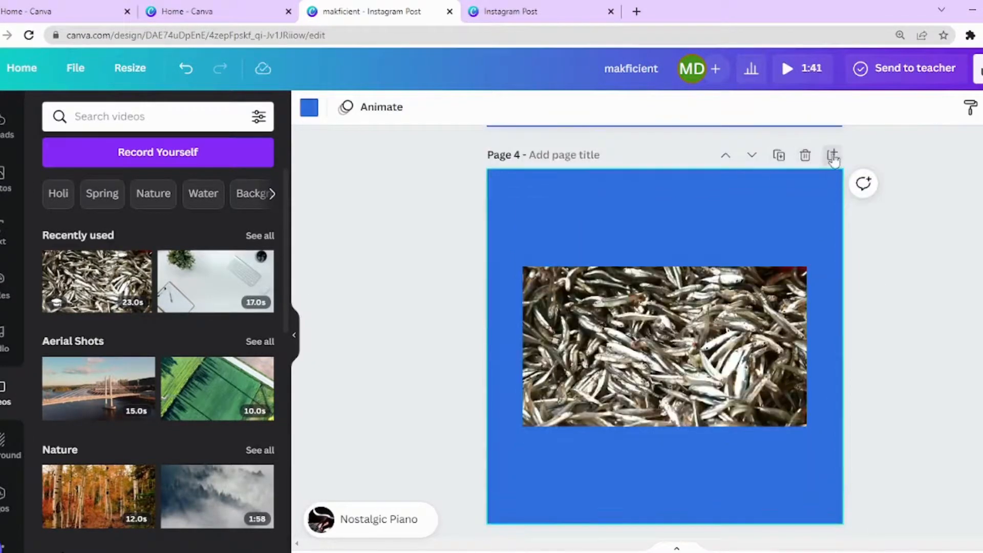
Add a blank page 5, try the pink-purple gradient background, and apply the pink lychee background photo
left_click(832, 154)
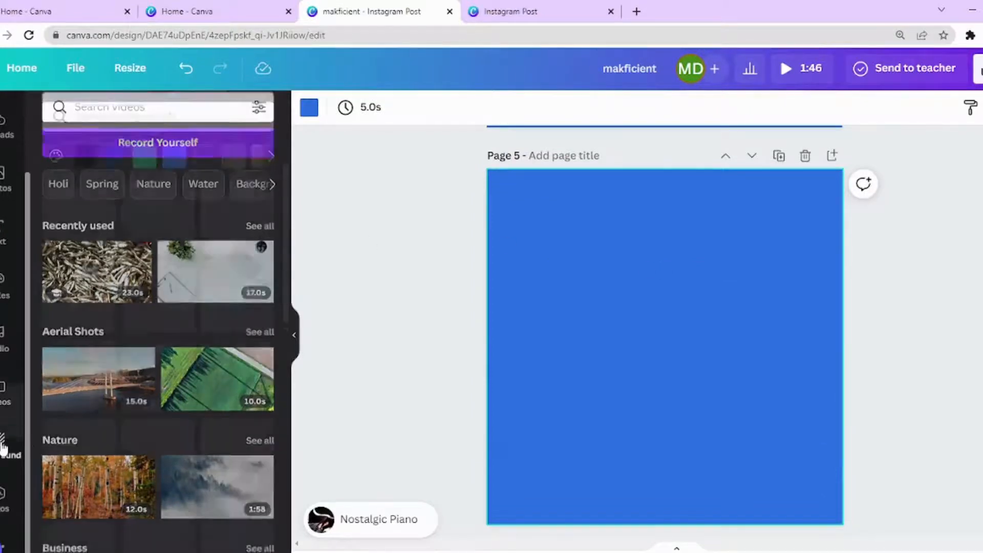
left_click(3, 446)
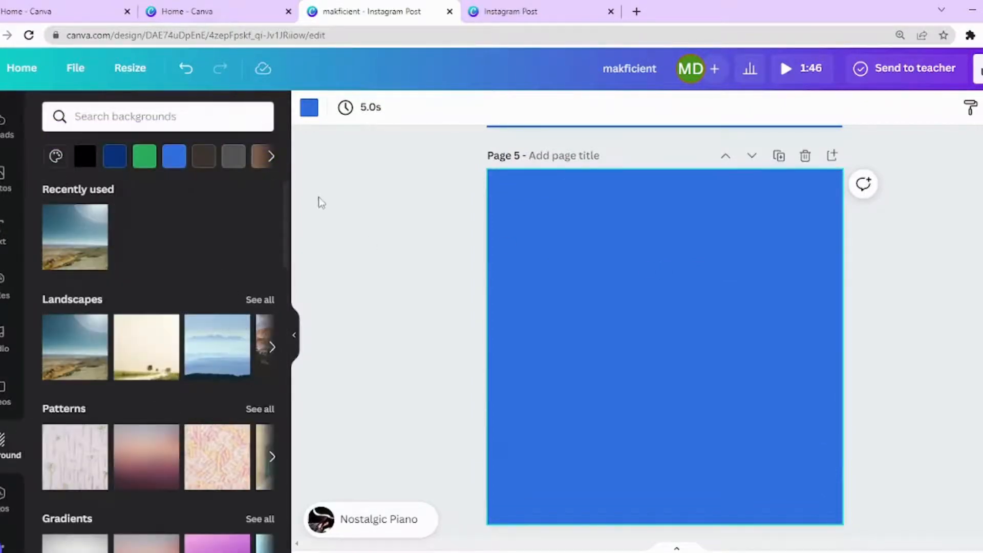
scroll(284, 256, "down", 3)
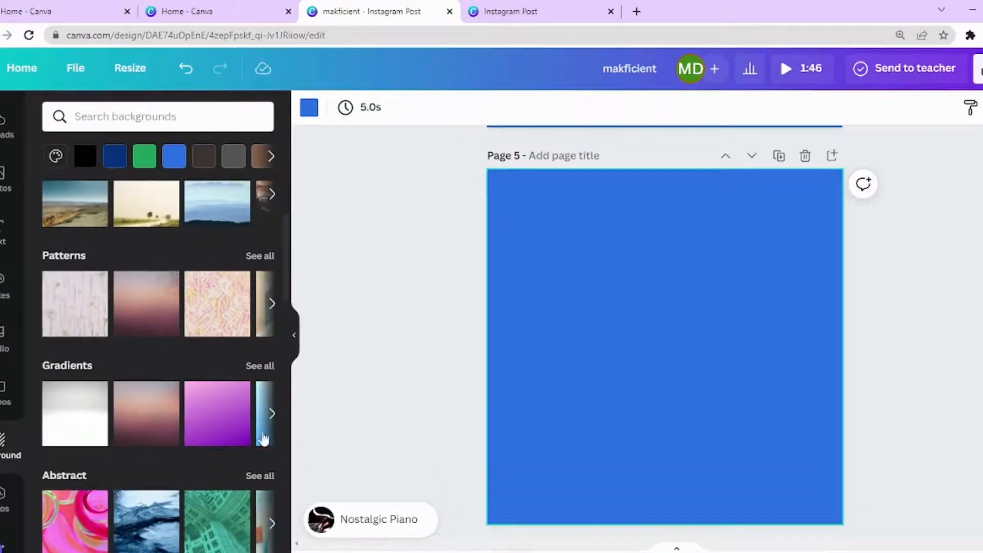
left_click(207, 424)
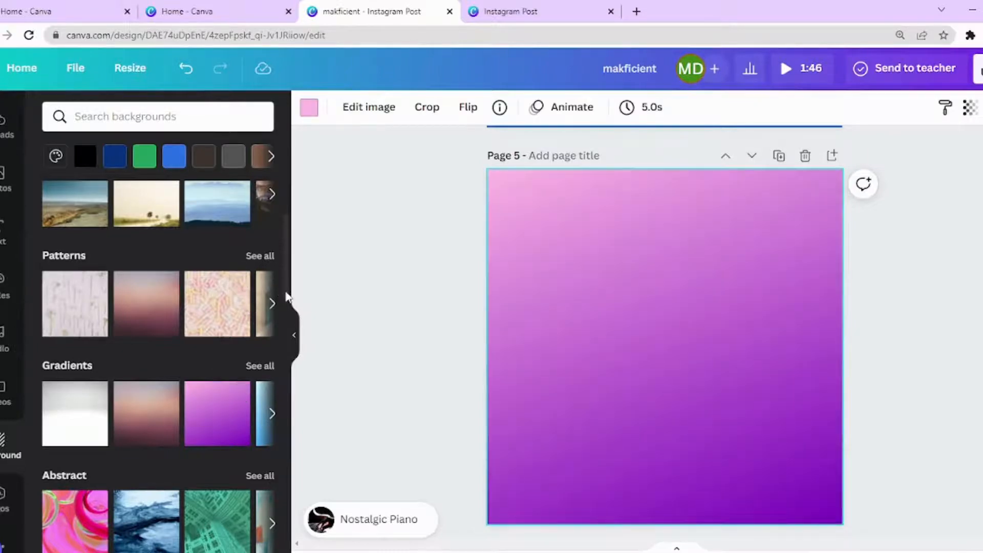
scroll(285, 297, "down", 10)
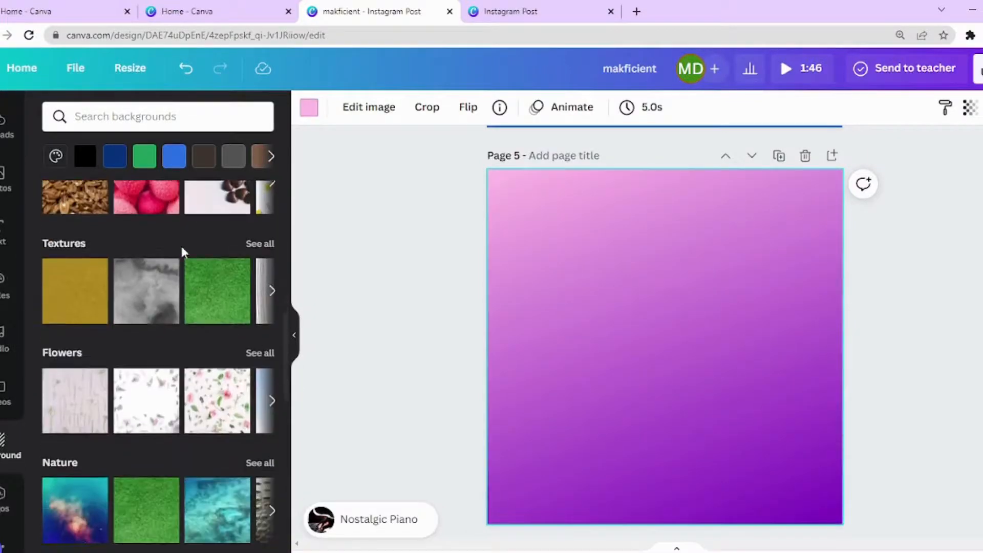
left_click(162, 200)
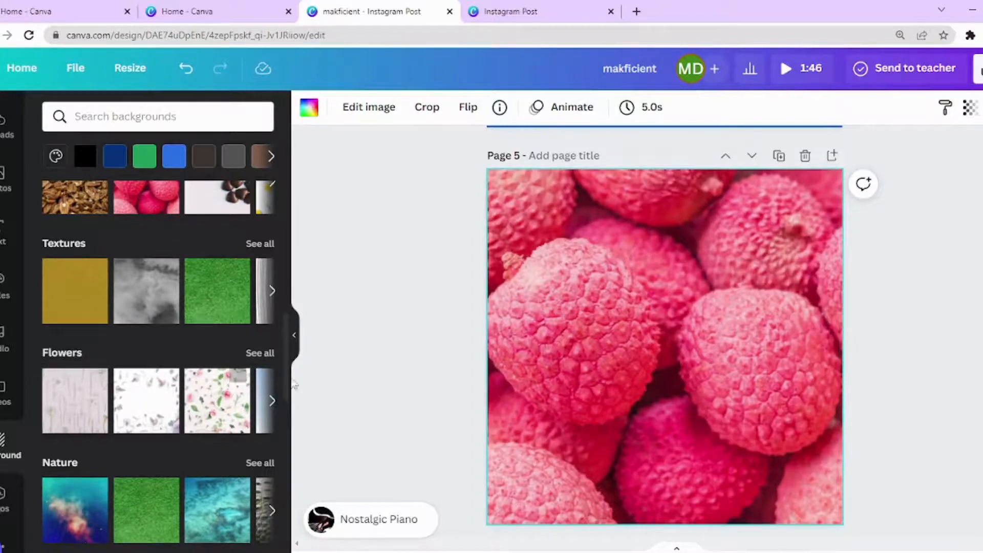
left_click_drag(286, 358, 292, 430)
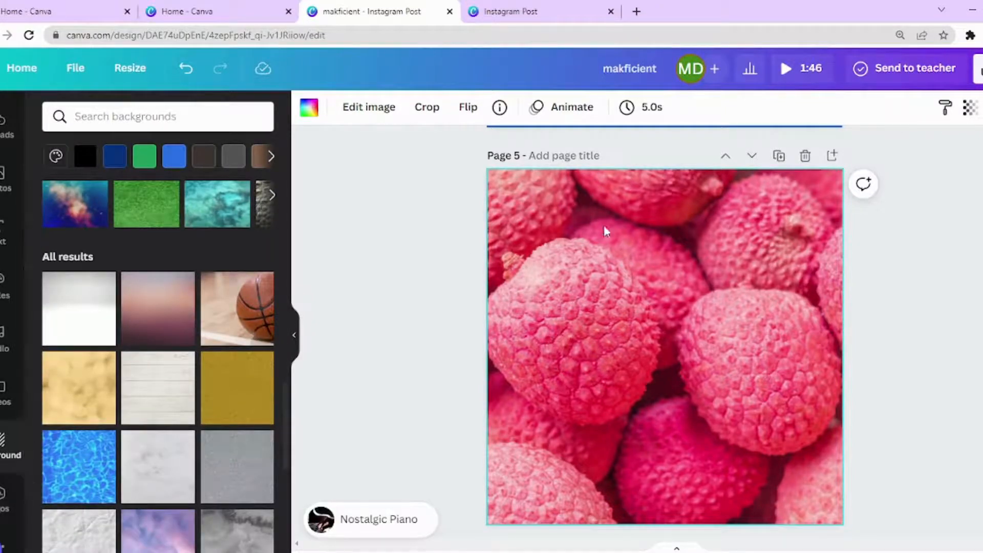
Add a blank page 6, view the saved logos, and browse the available Canva apps
left_click(833, 157)
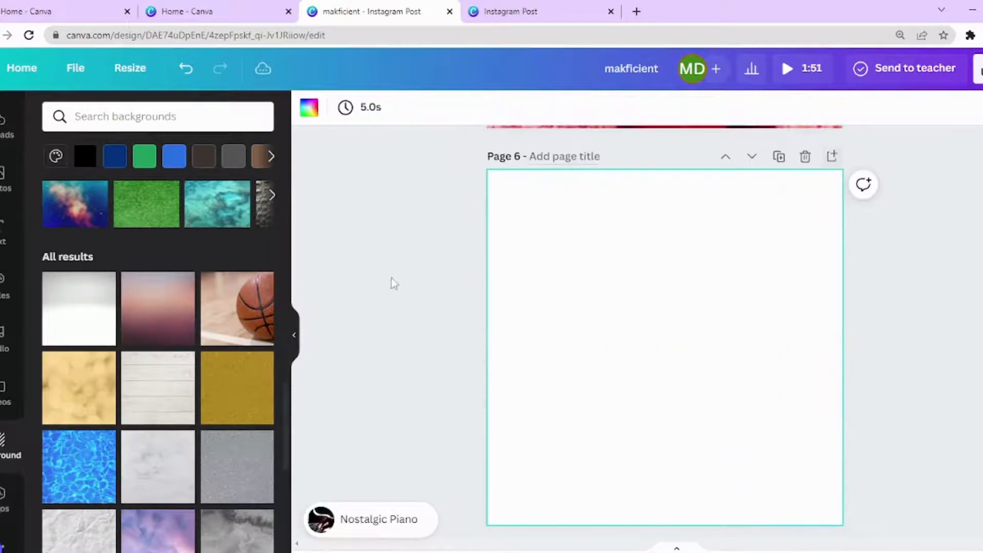
left_click(2, 505)
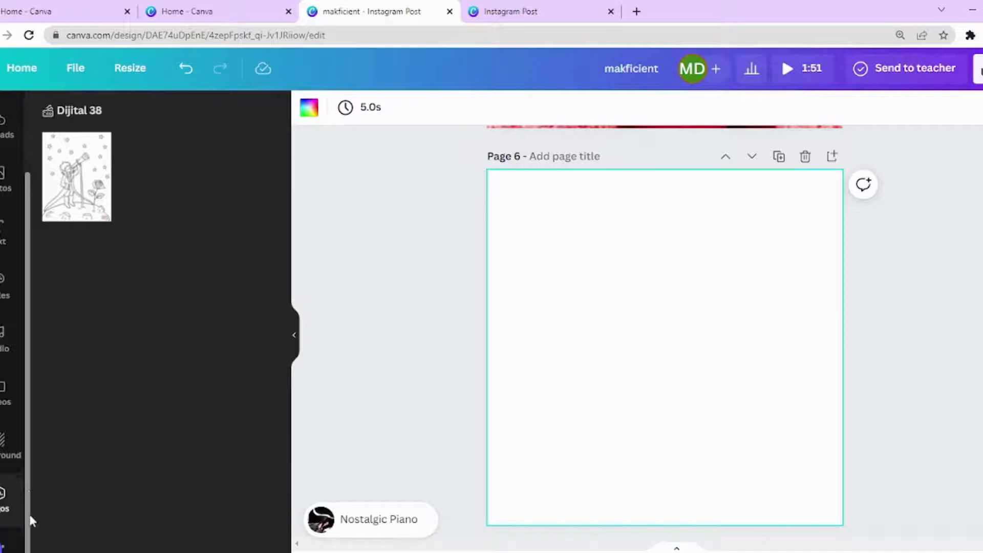
left_click(3, 545)
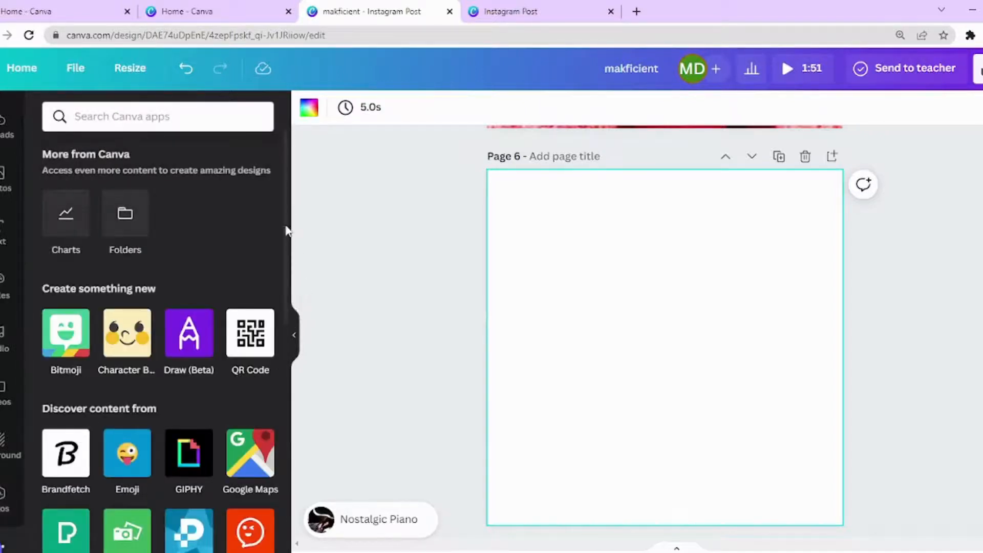
scroll(287, 230, "down", 1)
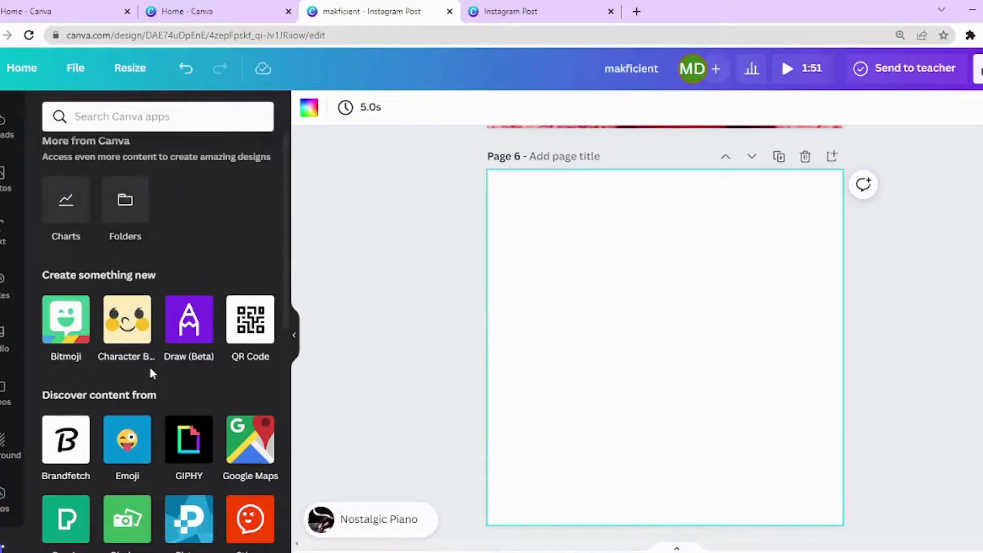
scroll(286, 309, "down", 1)
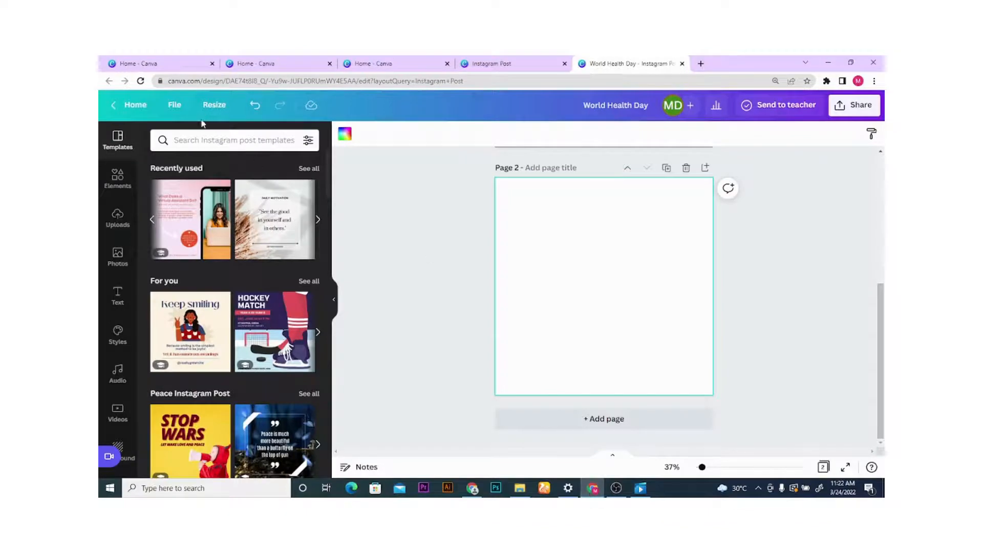
Show rulers and guides and the margins in the World Health Day design
left_click(174, 105)
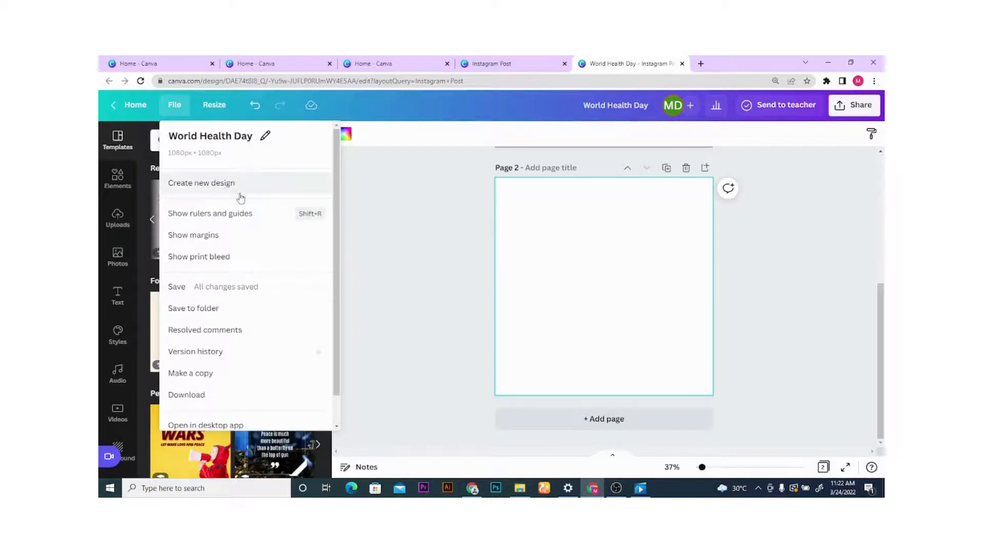
left_click(257, 219)
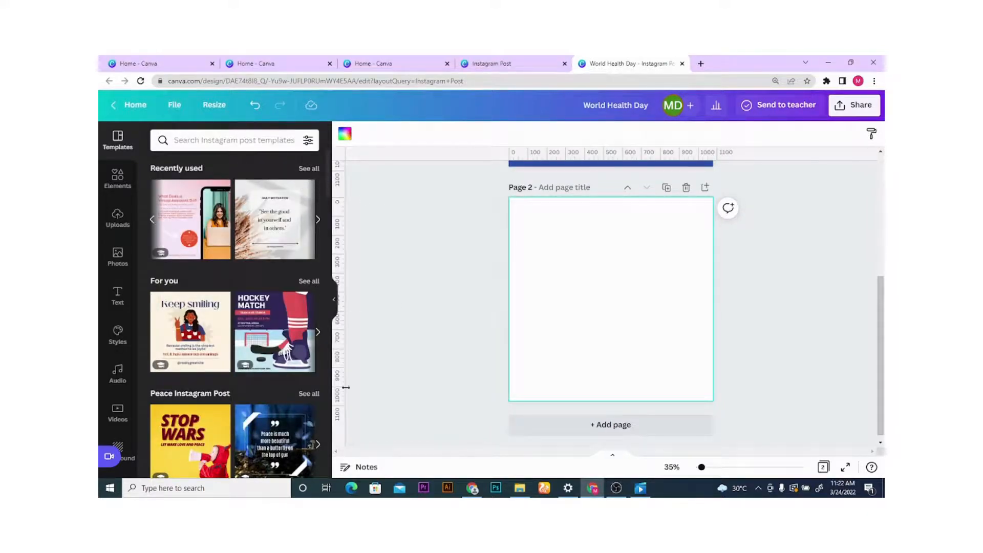
left_click(175, 106)
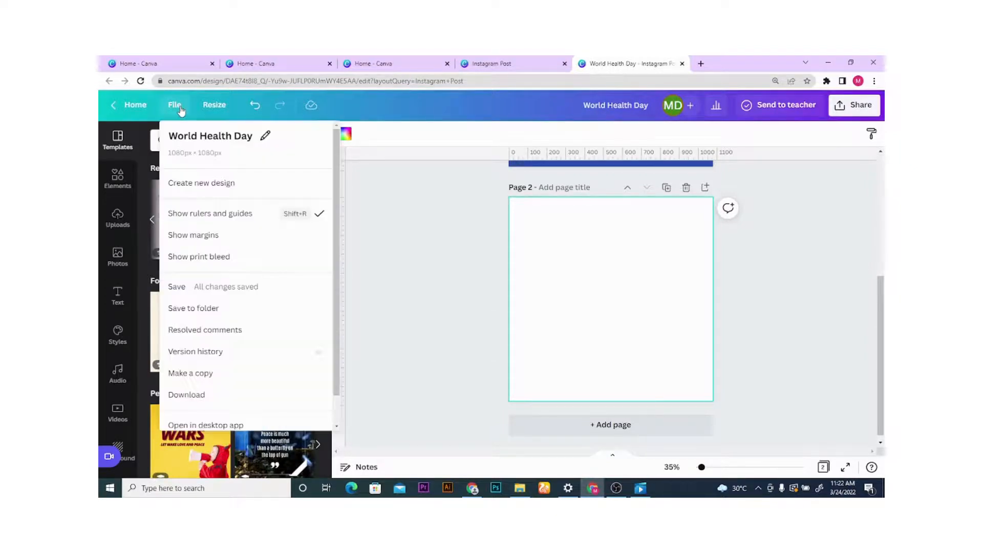
left_click(219, 241)
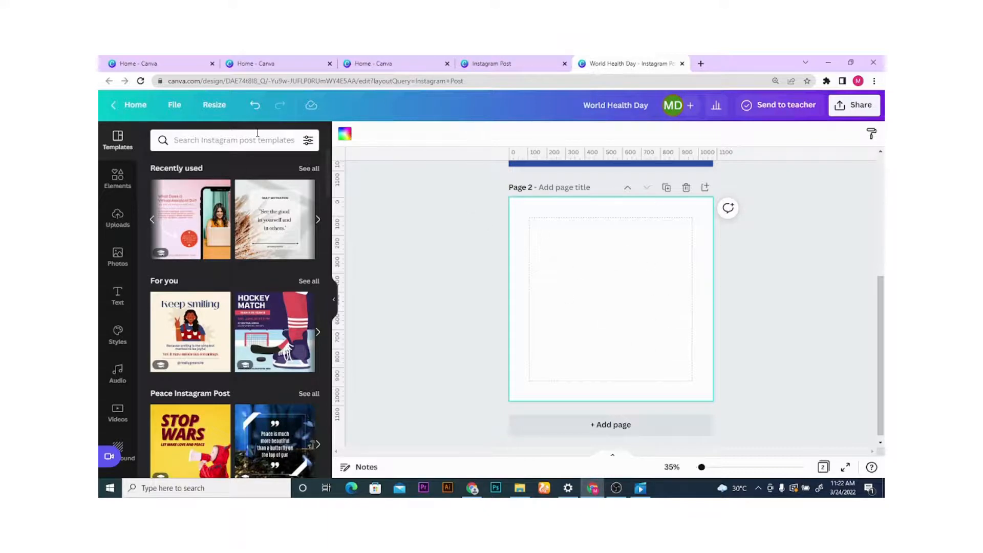
Hide the margins in the World Health Day design and show them again
left_click(174, 105)
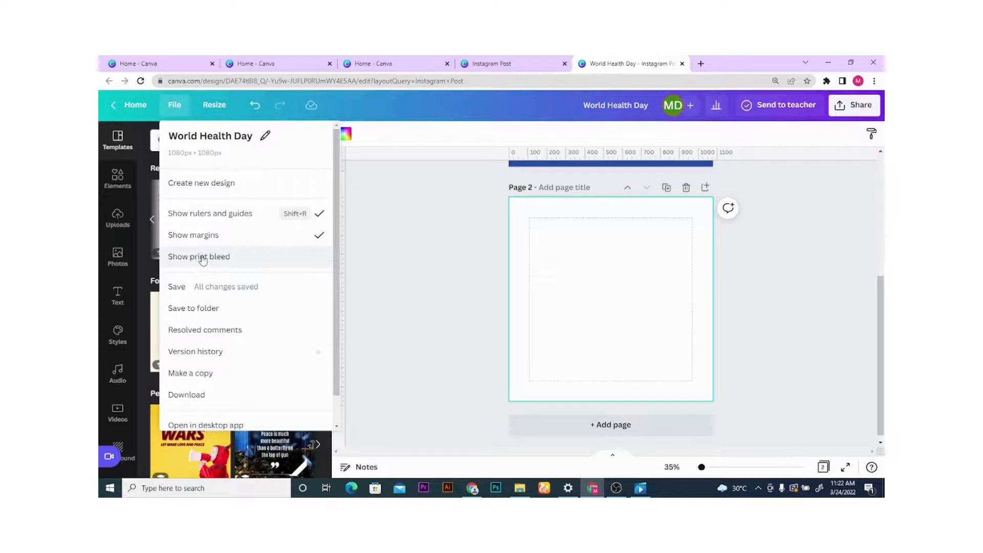
left_click(306, 236)
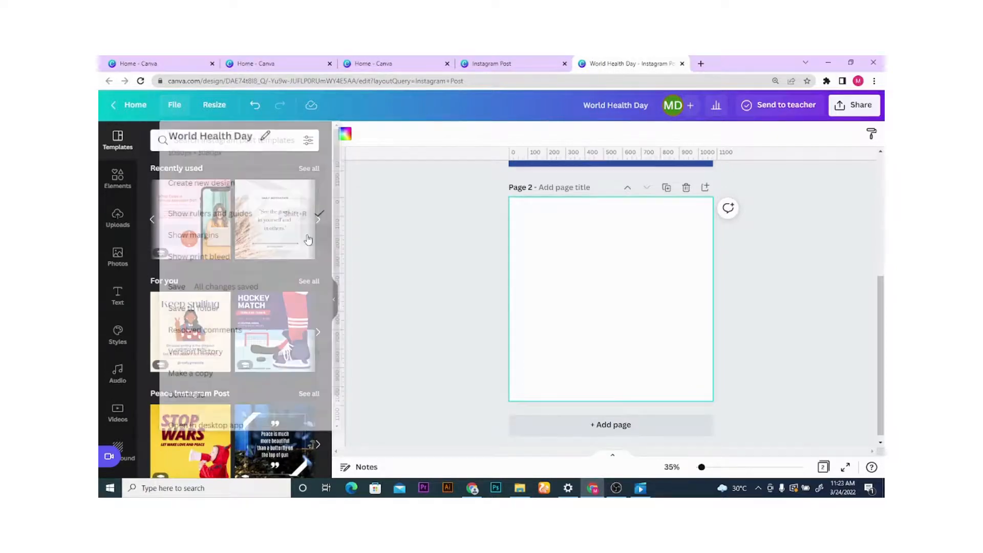
left_click(174, 105)
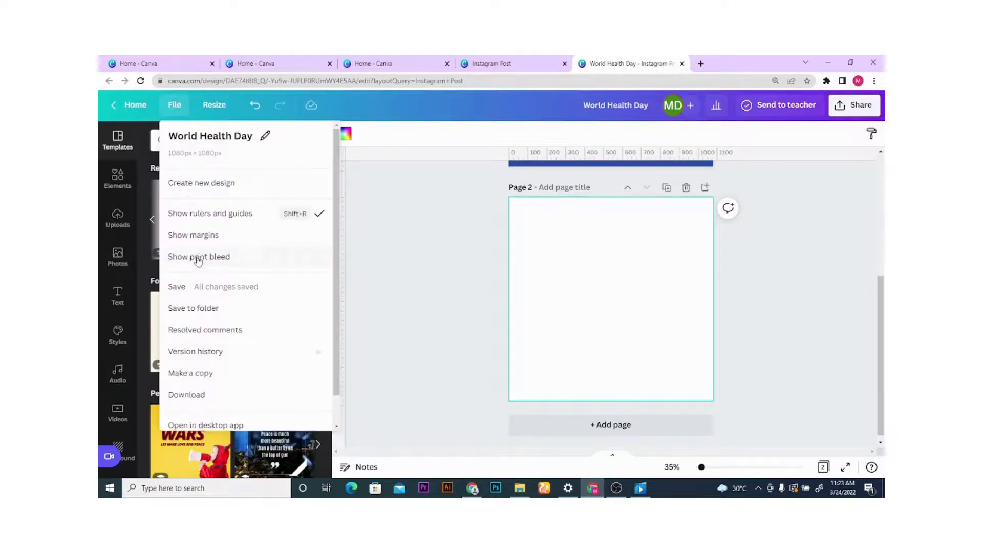
left_click(181, 110)
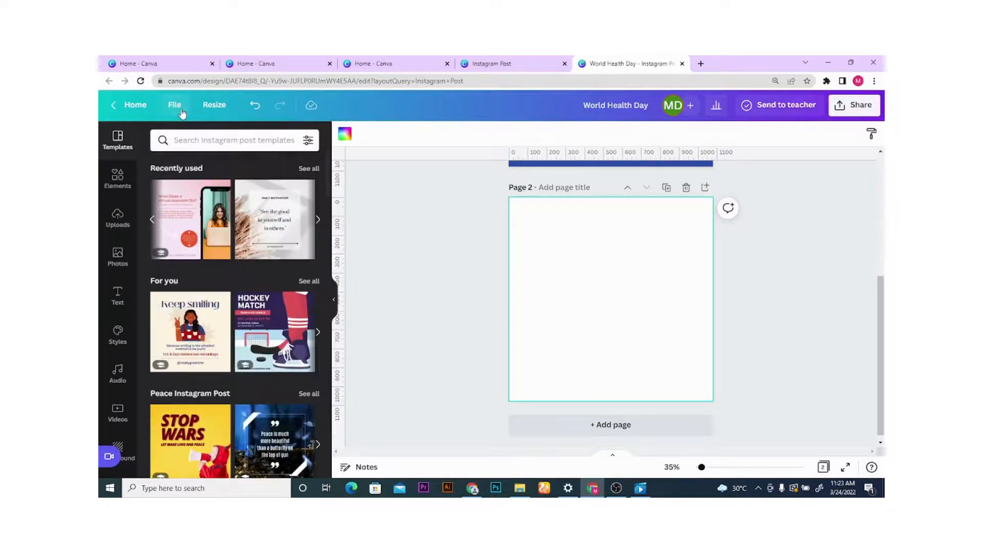
left_click(181, 110)
left_click(207, 233)
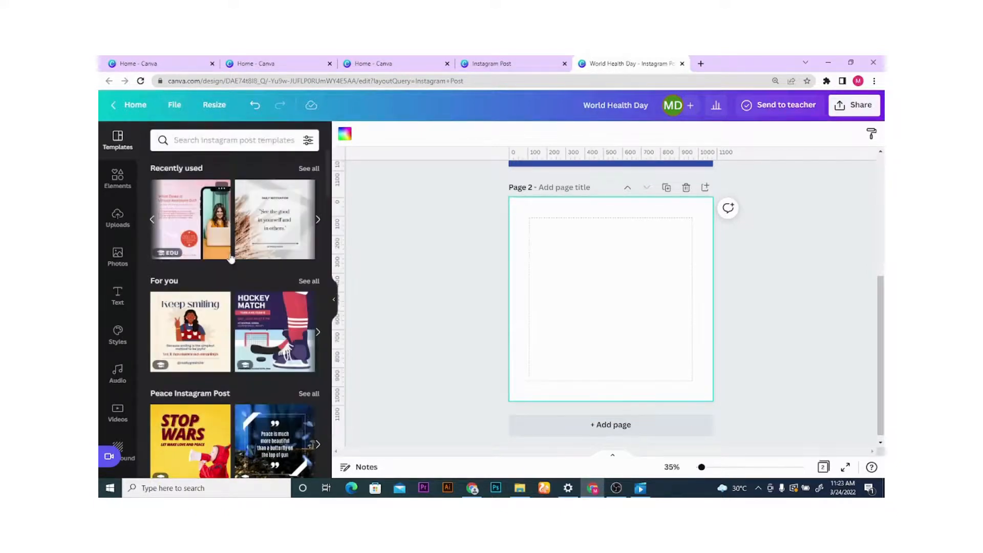
Show the print bleed in the World Health Day design and review the remaining file options
left_click(184, 110)
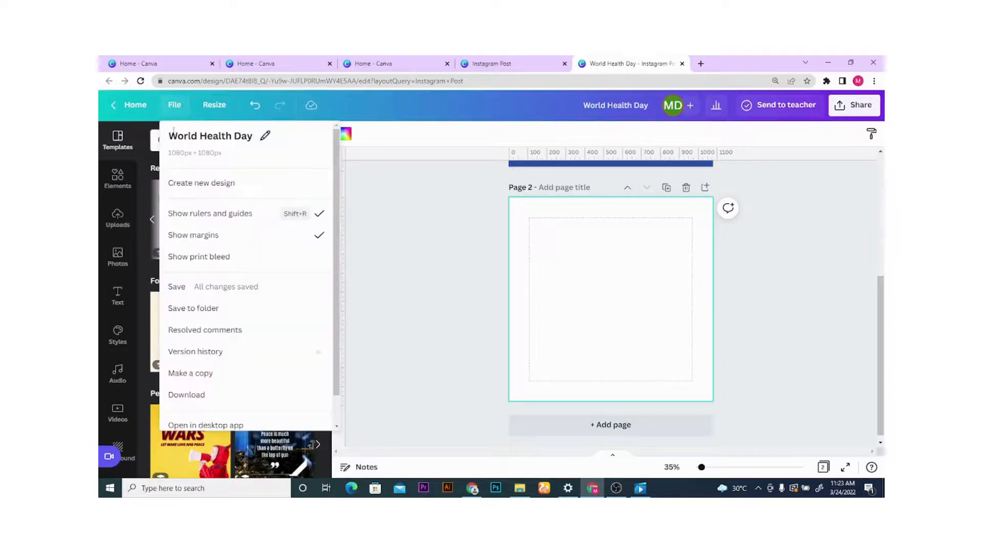
left_click(224, 259)
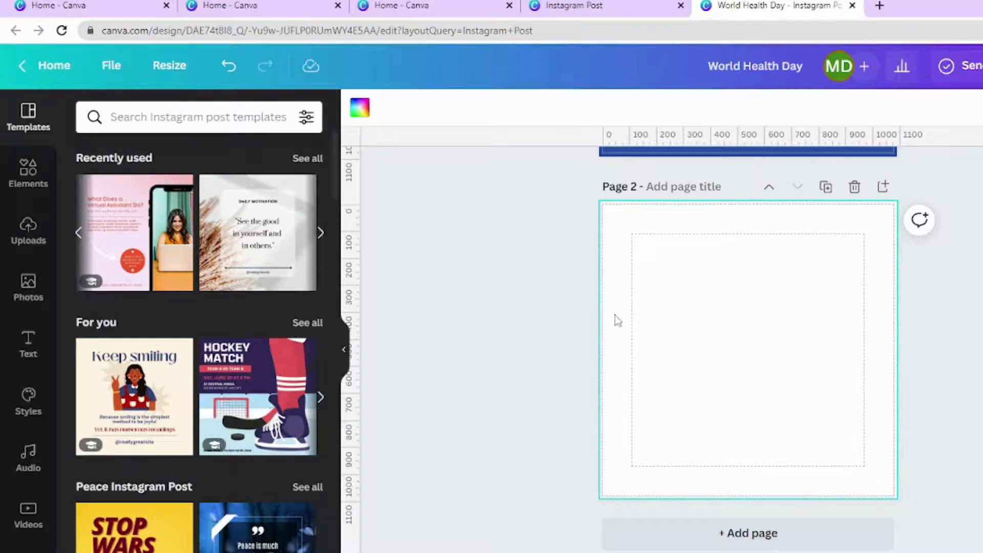
left_click(123, 71)
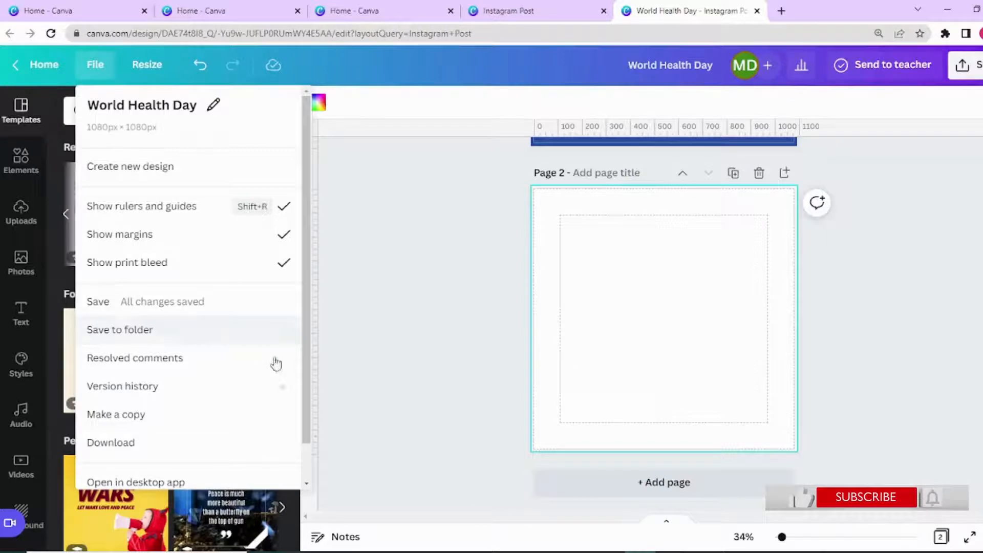
left_click(408, 353)
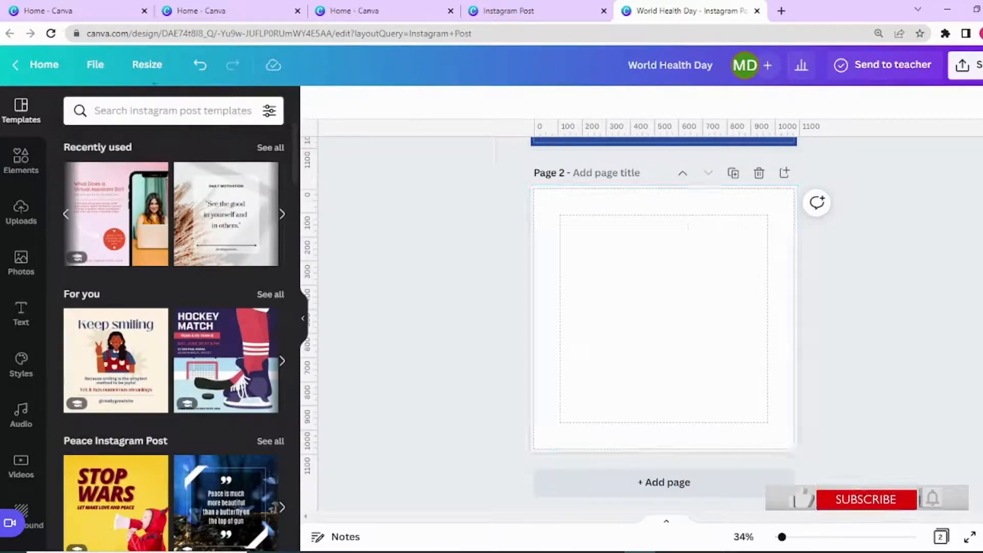
View the resolved comments and the version history of the World Health Day design
left_click(94, 65)
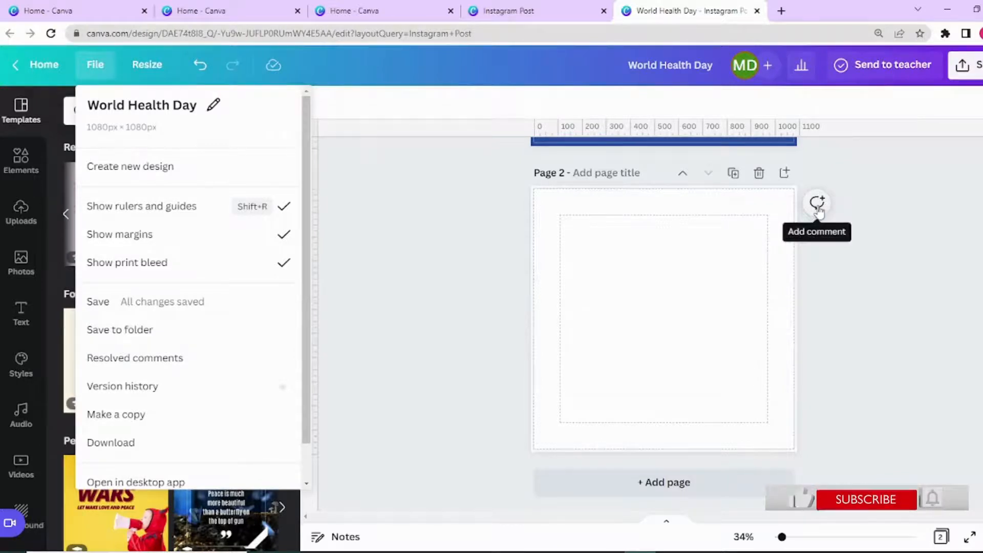
left_click(154, 362)
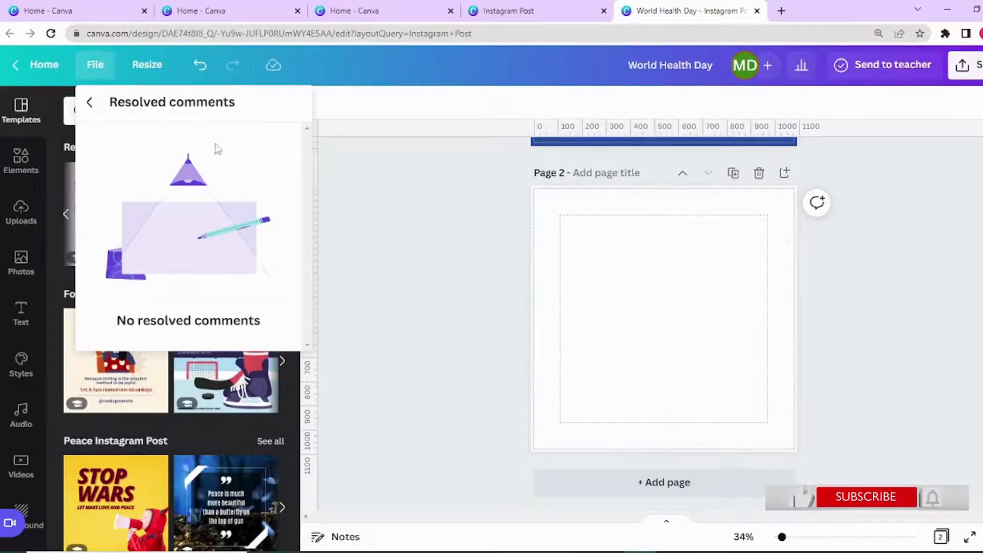
left_click(102, 75)
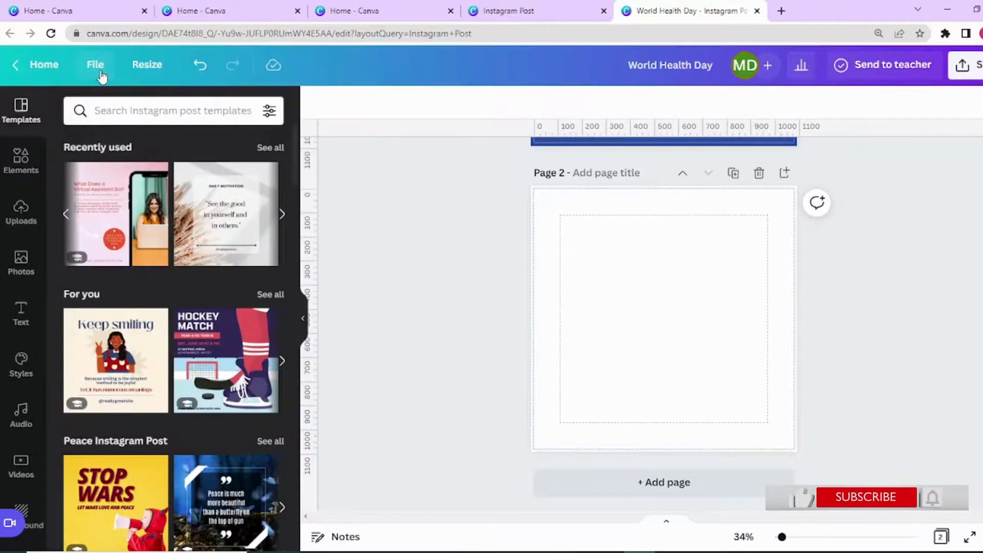
left_click(102, 75)
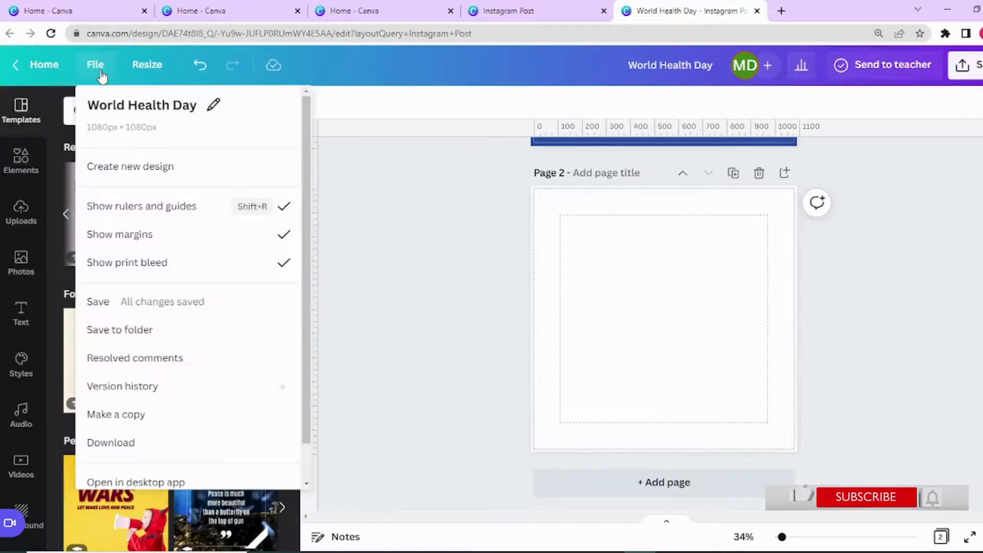
left_click(149, 391)
key("Escape")
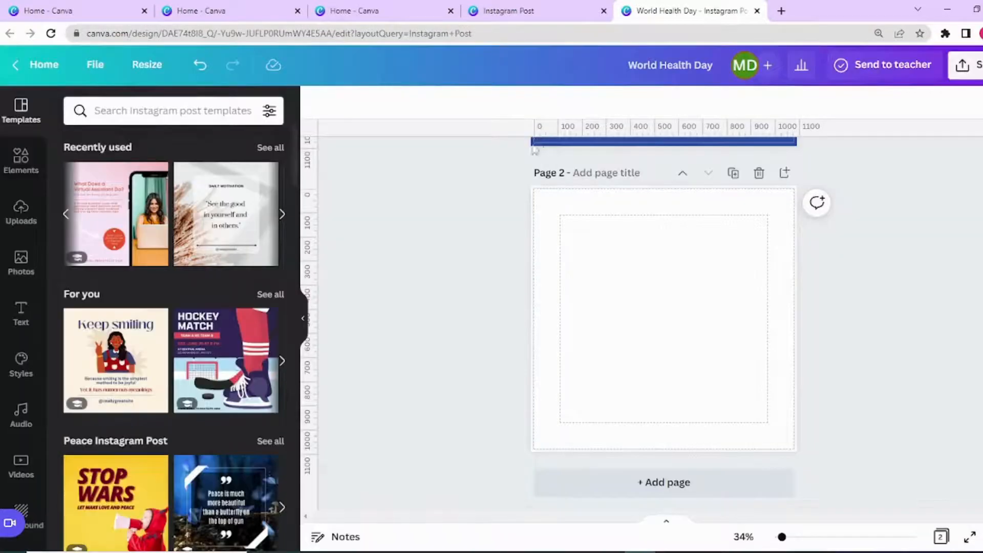
View the download entry among the file options and the sharing options for the design
left_click(94, 63)
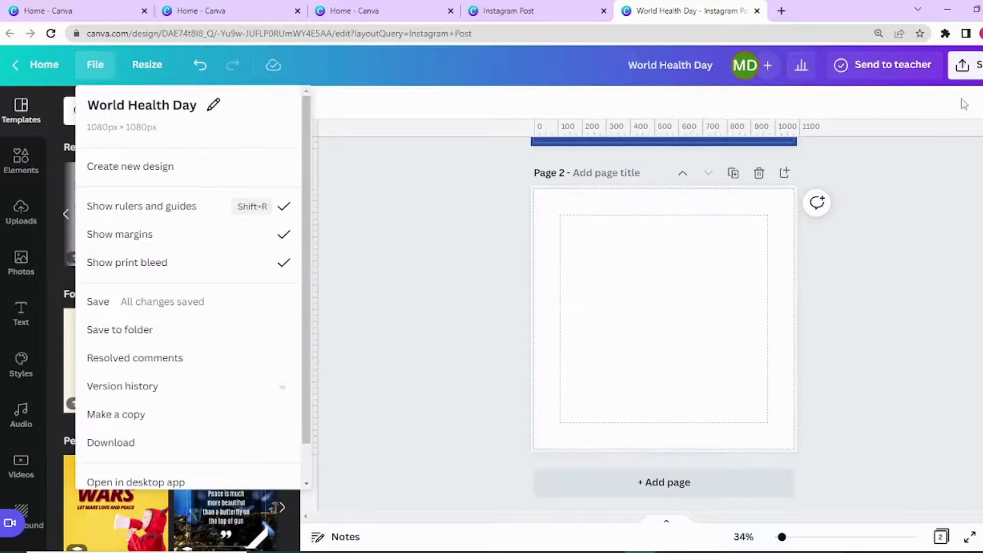
left_click(962, 67)
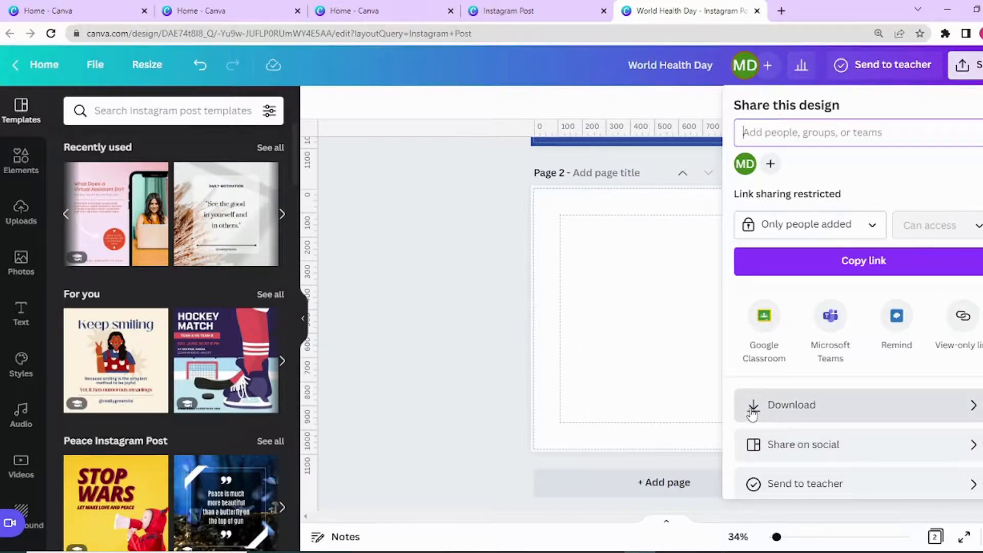
left_click(534, 399)
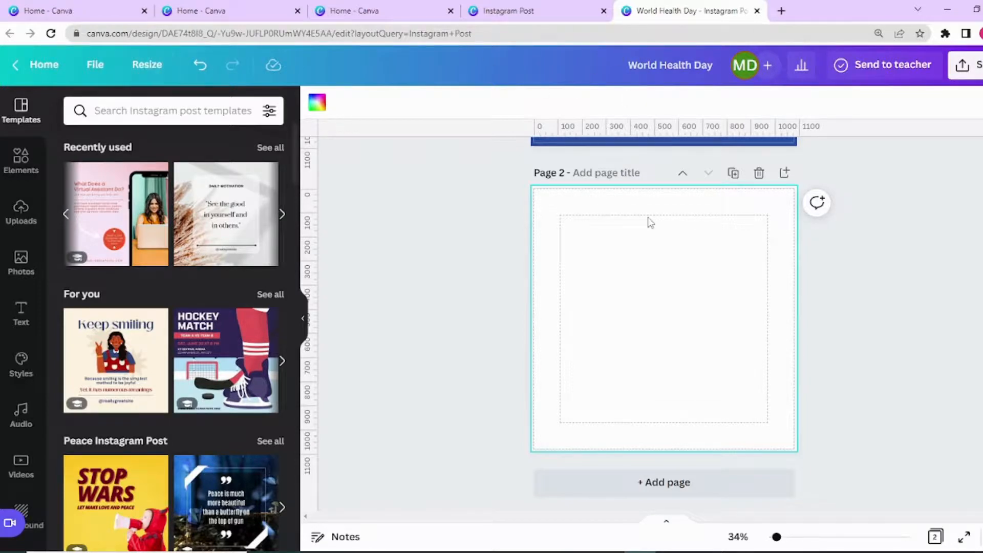
Create a resized copy of the World Health Day design as a Facebook Post of 940 × 788 px
scroll(674, 245, "up", 5)
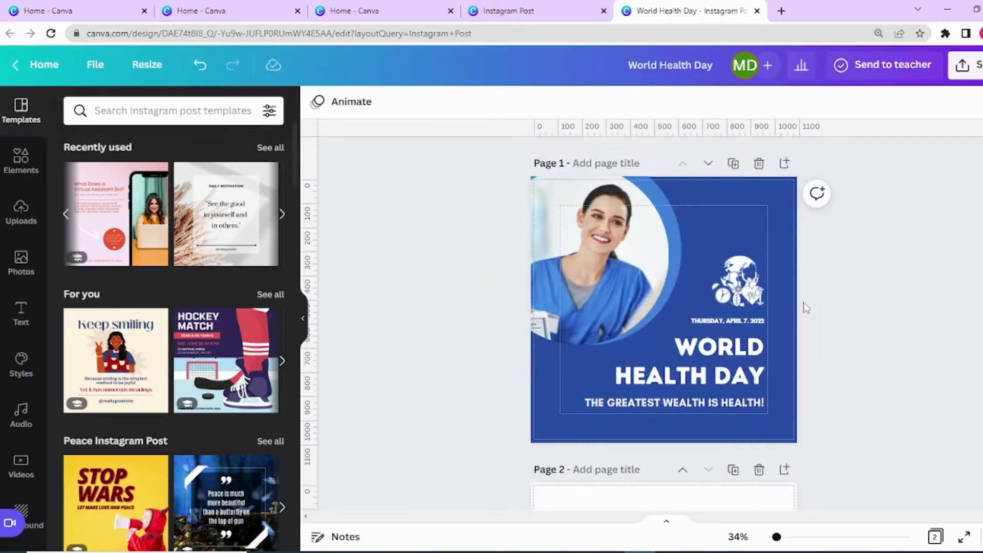
left_click(151, 73)
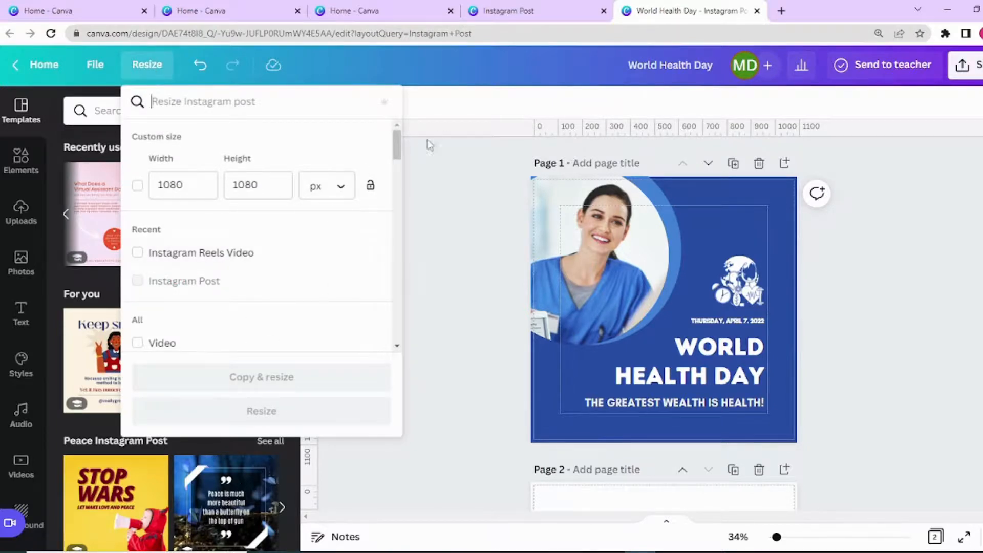
mouse_move(398, 154)
left_mouse_down()
mouse_move(403, 206)
mouse_move(400, 160)
left_mouse_up()
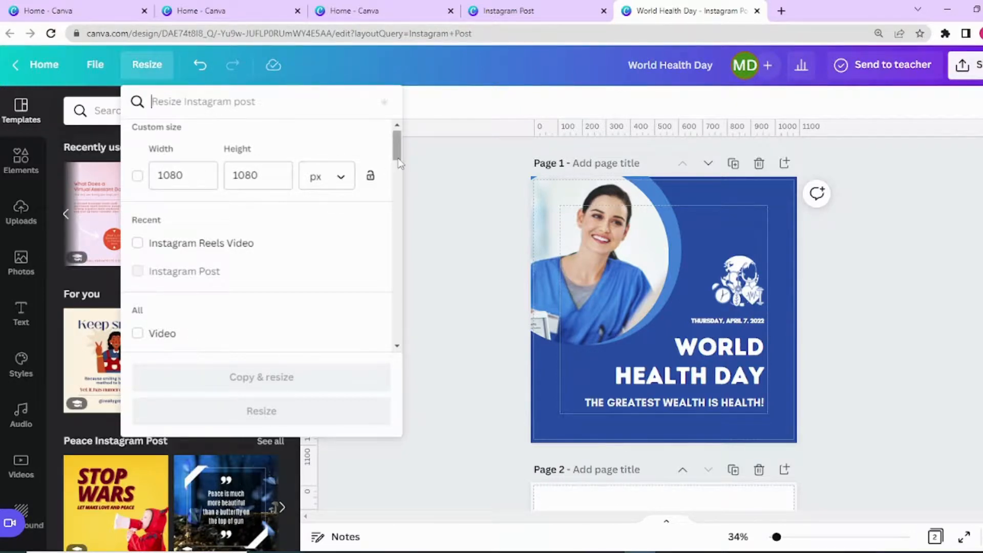
left_click_drag(399, 163, 400, 190)
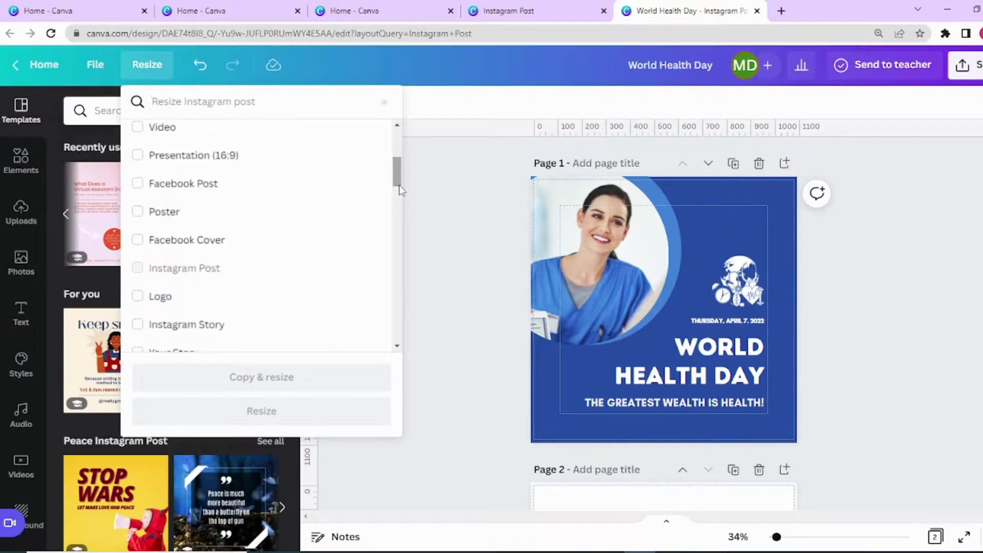
left_click(139, 184)
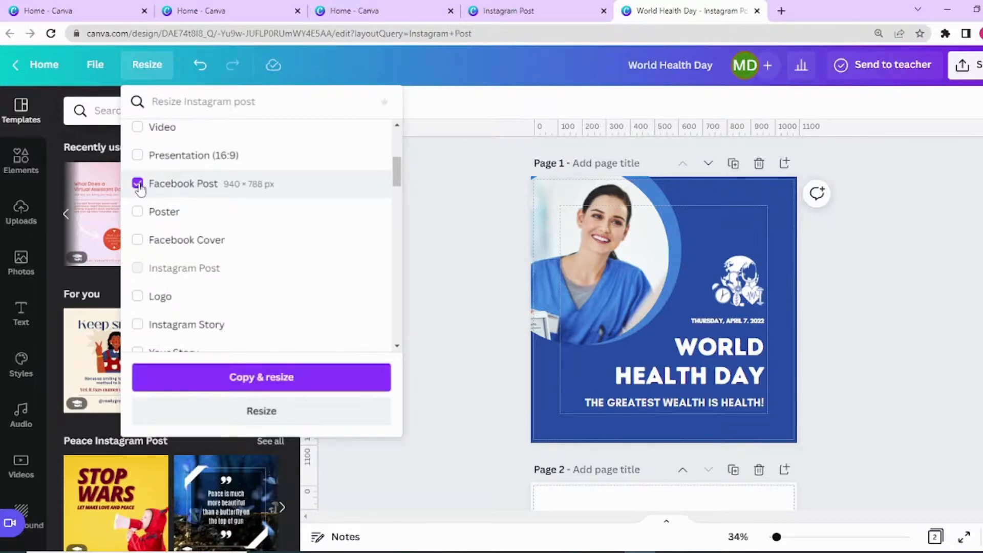
left_click(301, 383)
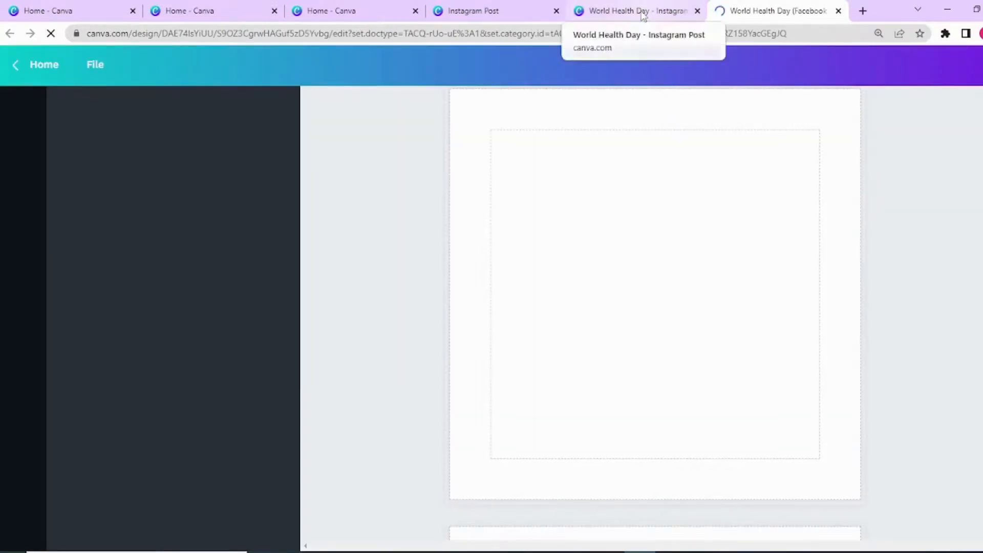
Compare the original Instagram Post with its Facebook Post copy
left_click(644, 14)
left_click(778, 9)
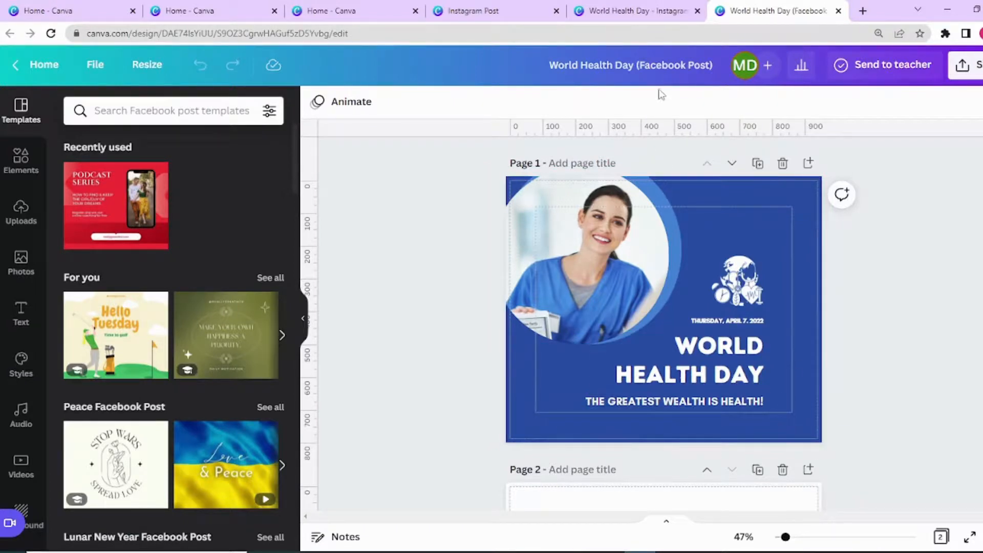
left_click(648, 10)
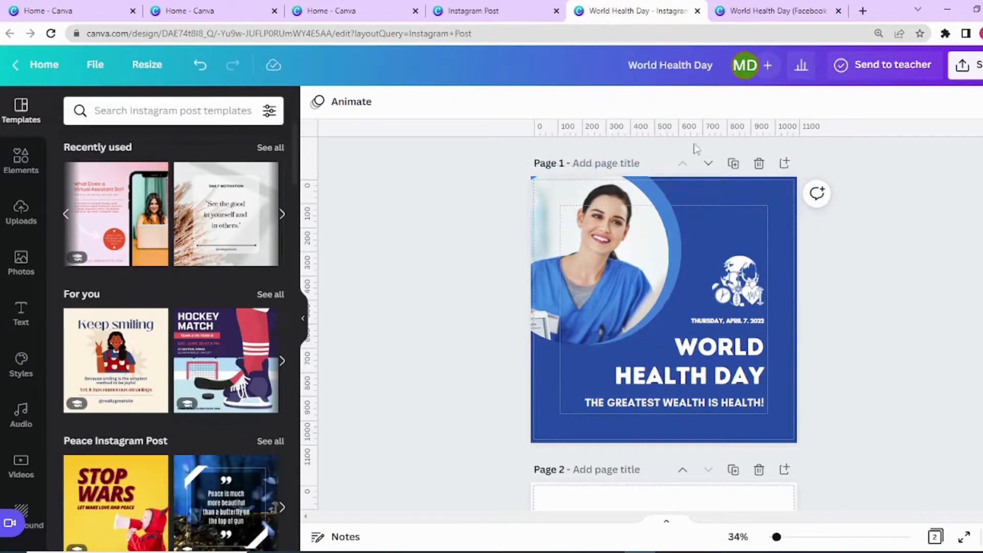
left_click(773, 11)
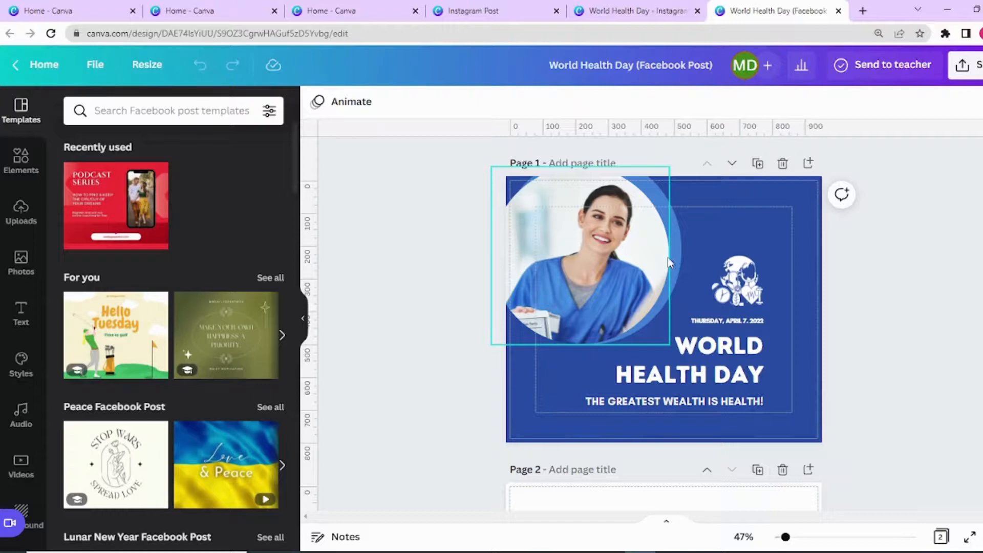
left_click(630, 11)
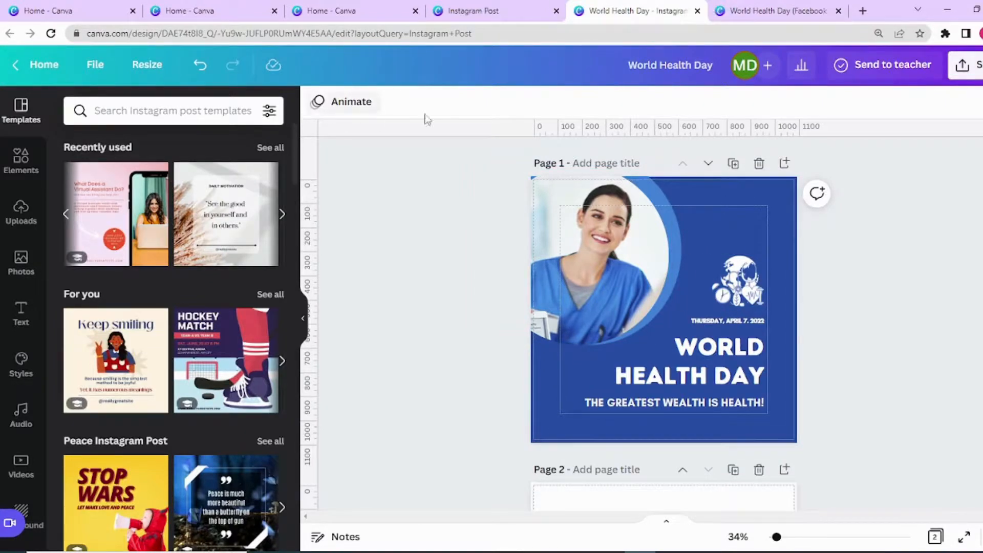
left_click(797, 6)
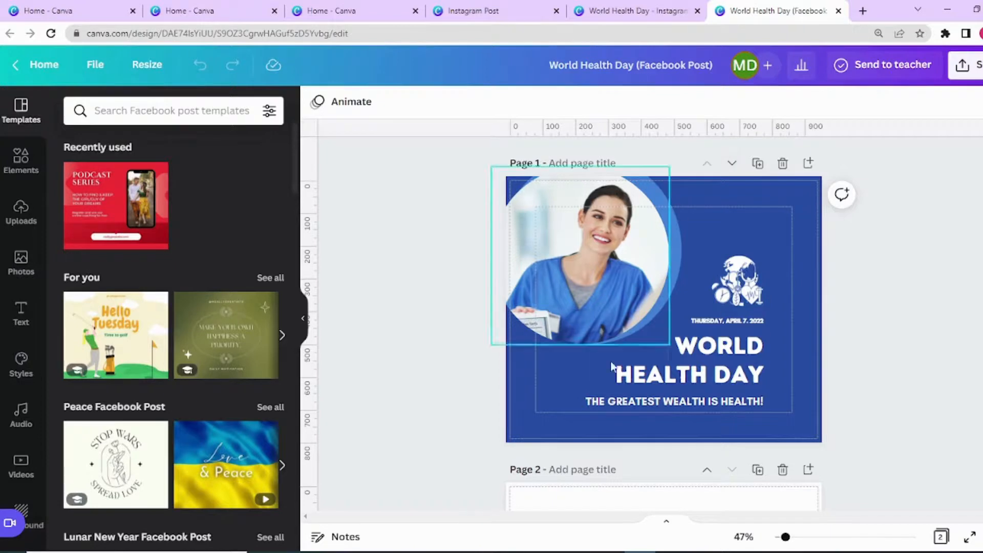
Return to the Instagram Post design and undo its earlier changes back to a single page
left_click(145, 65)
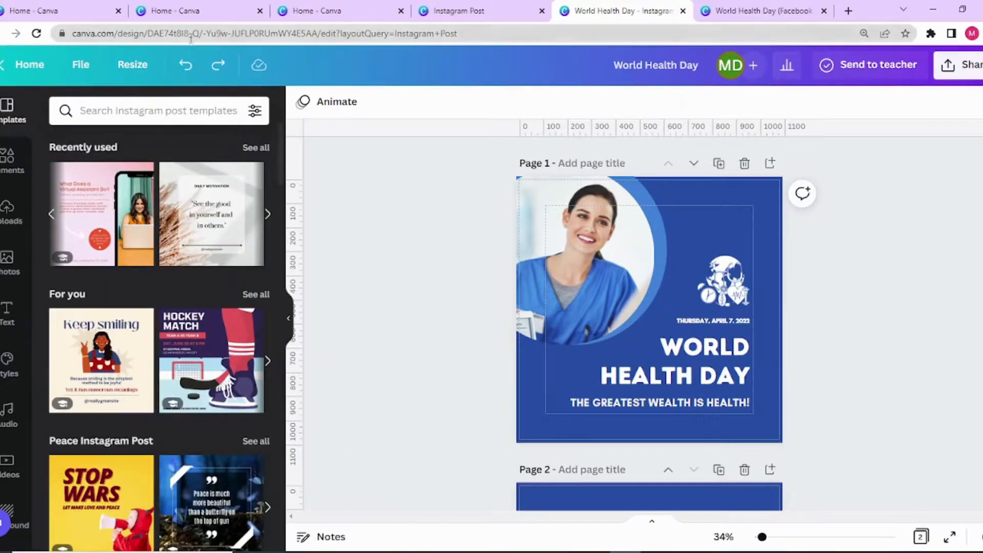
left_click(188, 68)
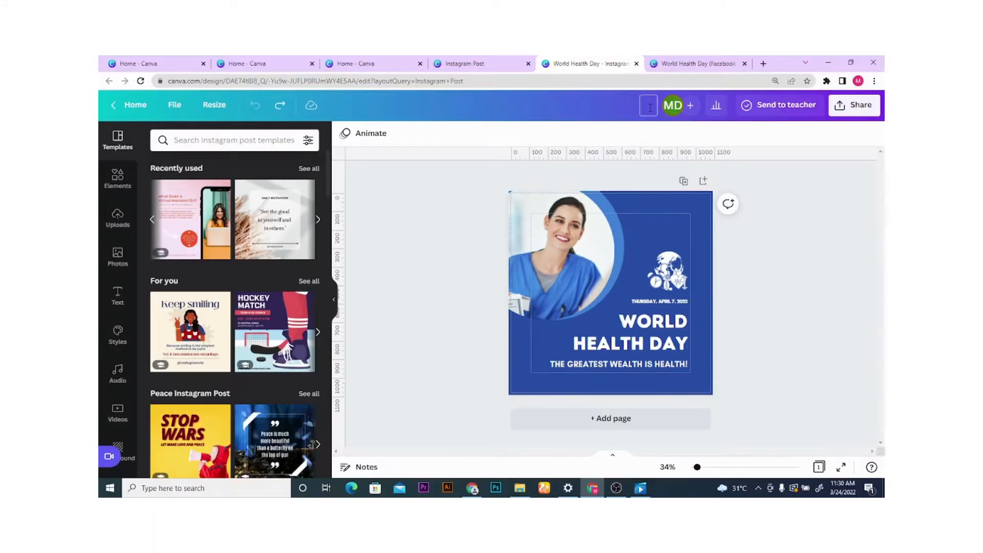
Rename the Instagram Post design as "benefits of strawberries"
type("benefits of straw")
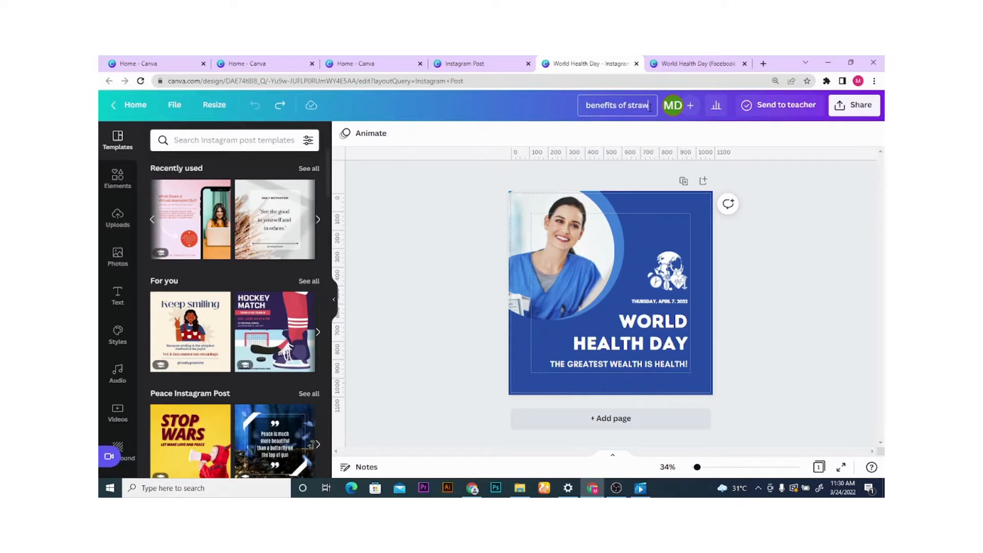
type("berries")
key("Return")
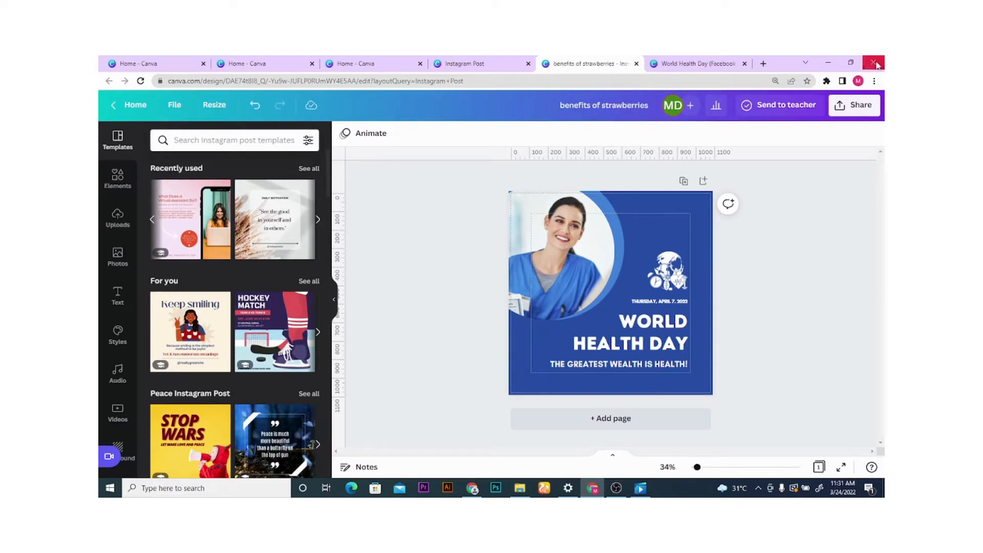
Download the design as a PNG at size 1 with a transparent background
left_click(869, 107)
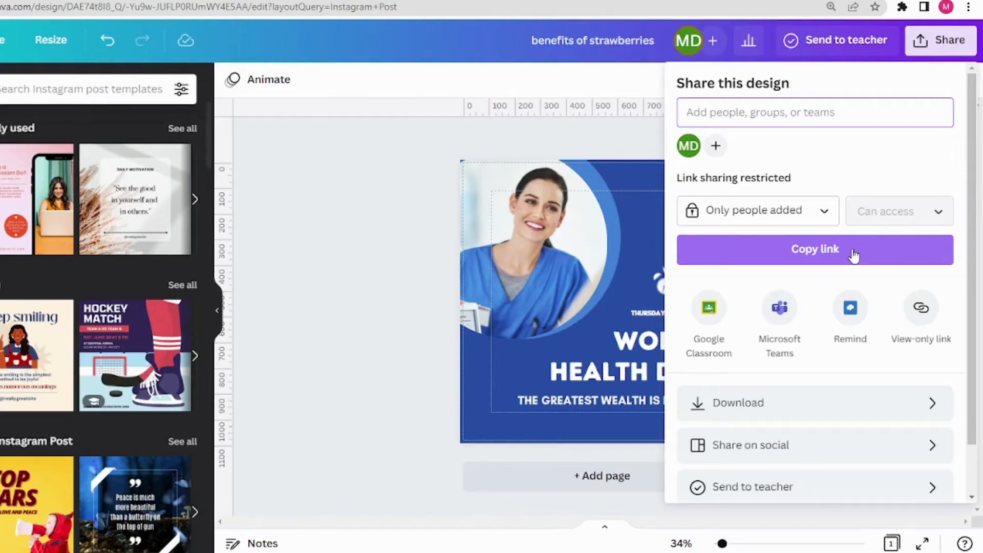
left_click(698, 407)
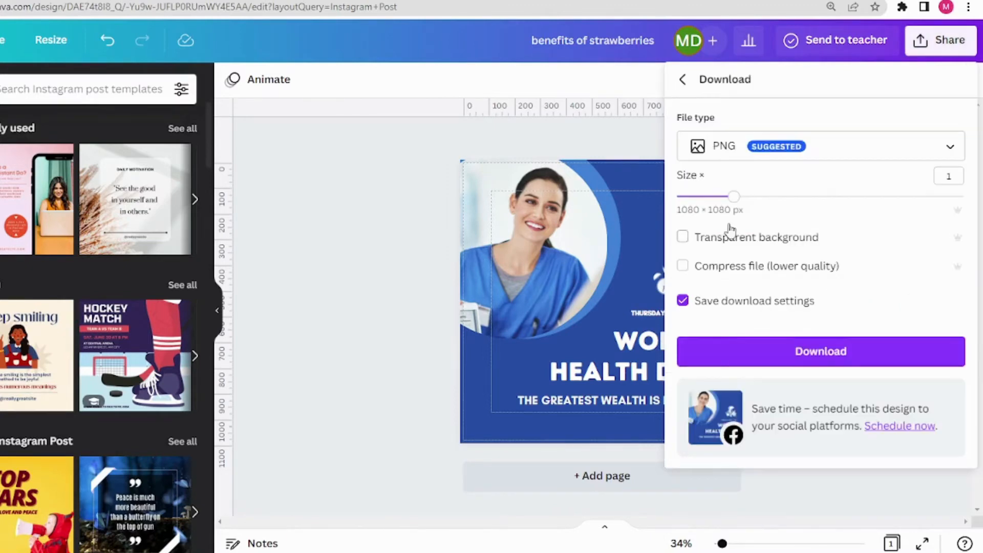
left_click(683, 237)
left_click(860, 364)
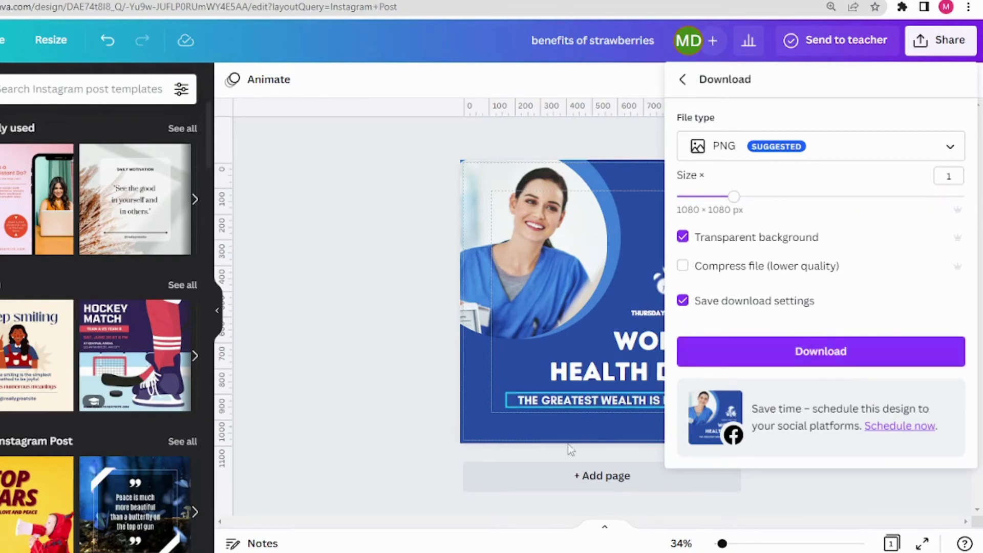